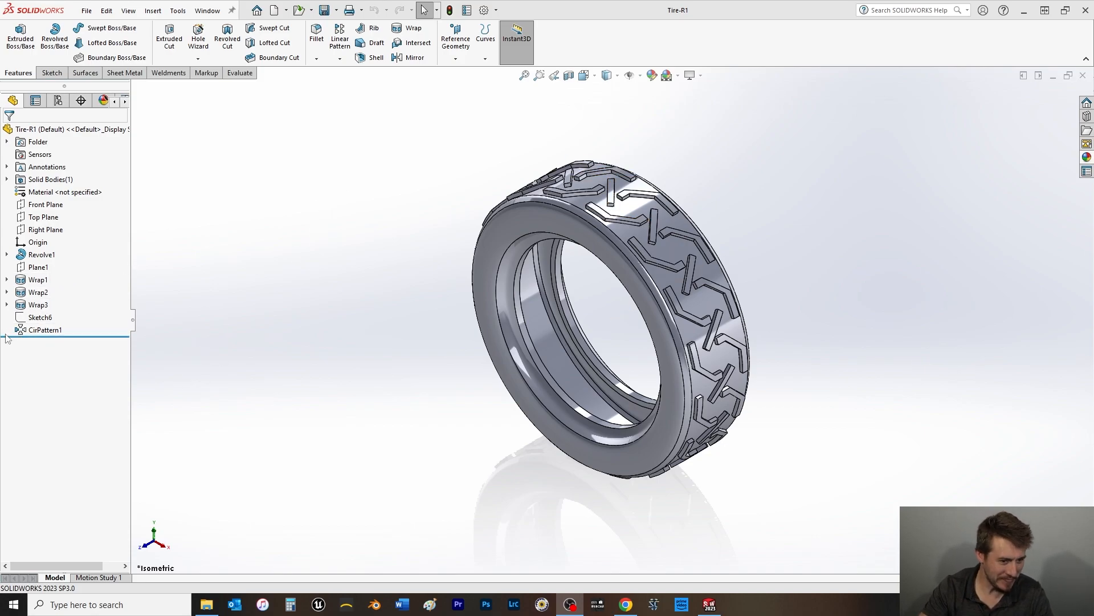
Step: Switch to the front view of the tire and start a circle sketch on the Front Plane
click(51, 73)
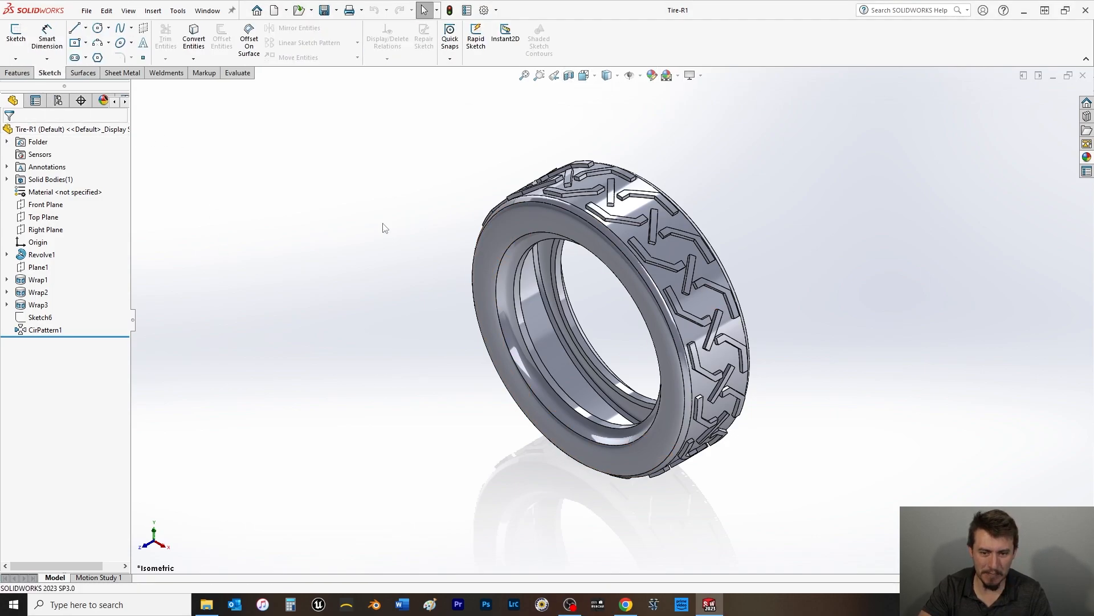
key(space)
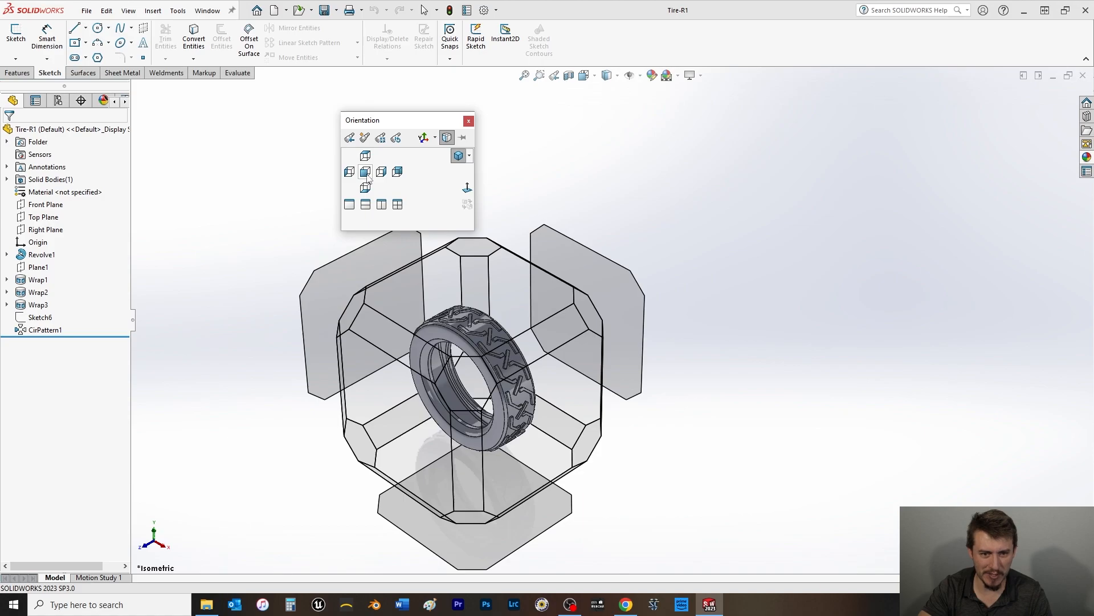
click(366, 173)
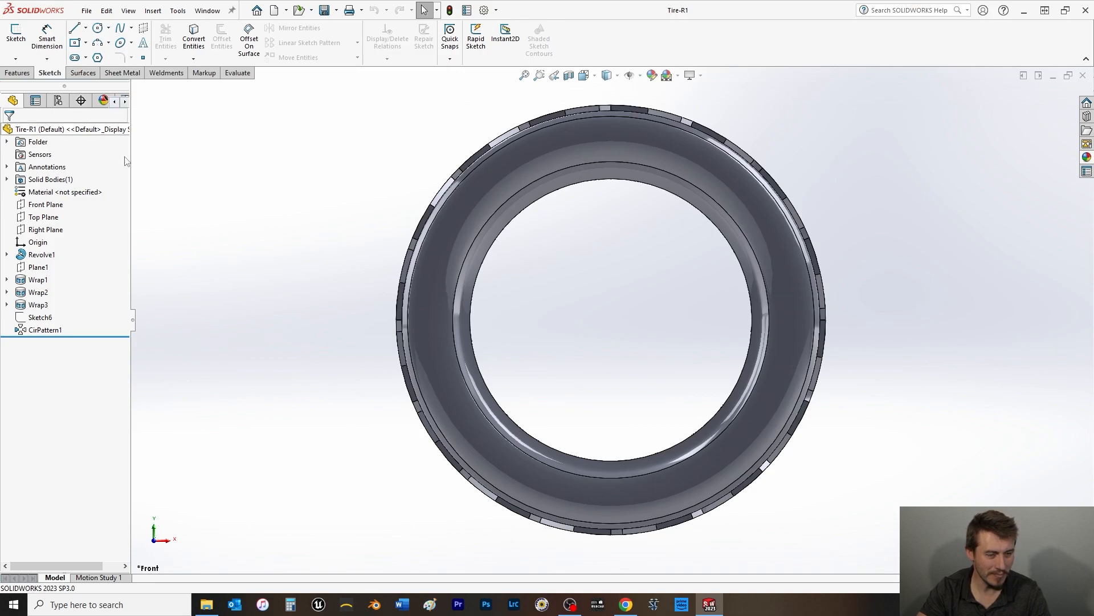
click(99, 28)
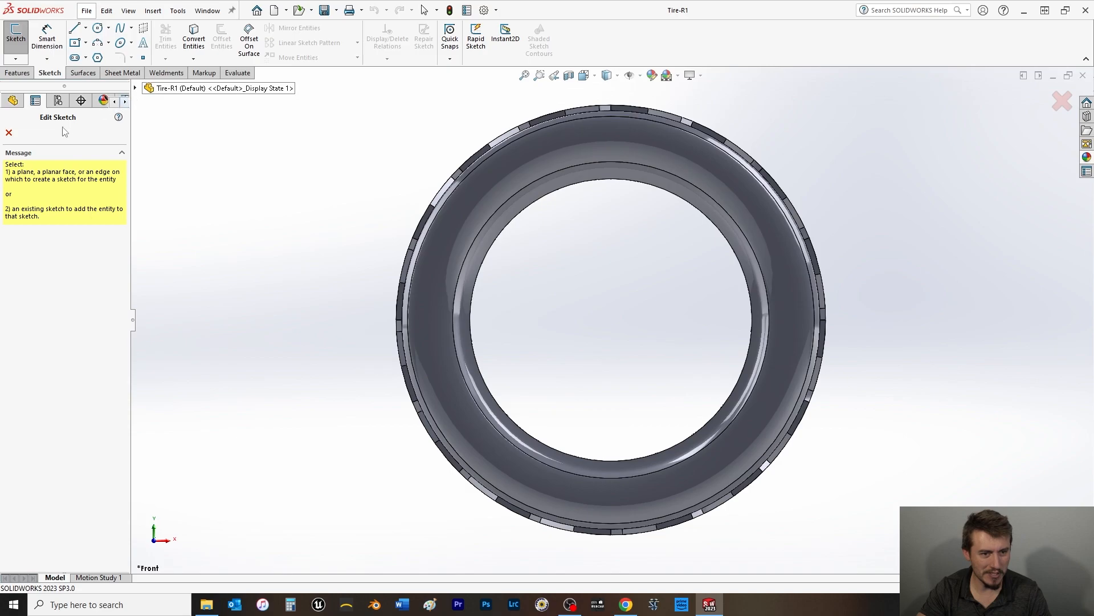
click(135, 88)
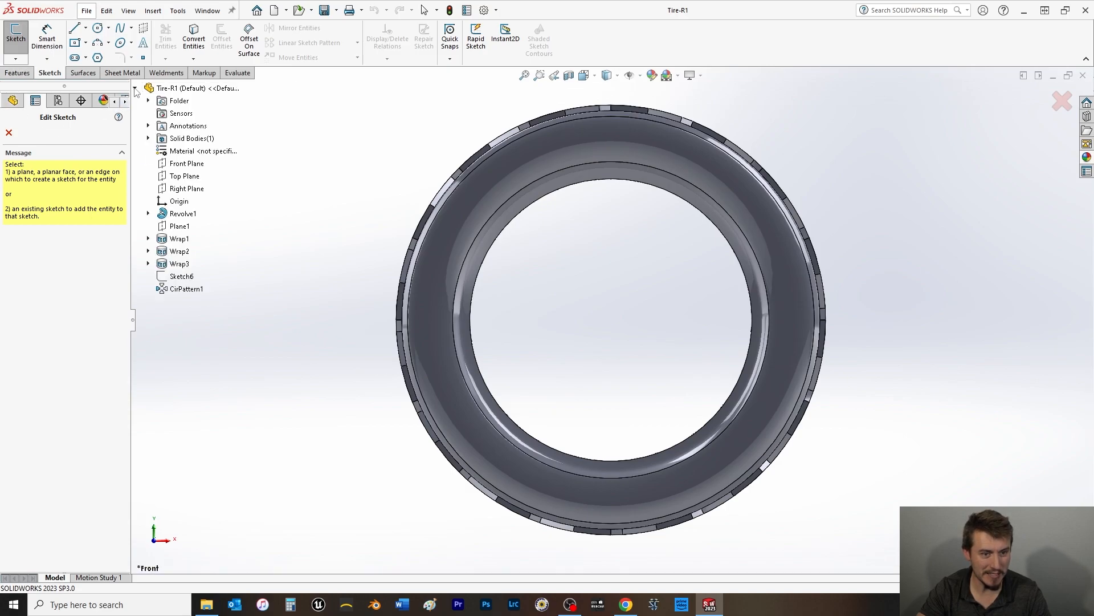
click(188, 164)
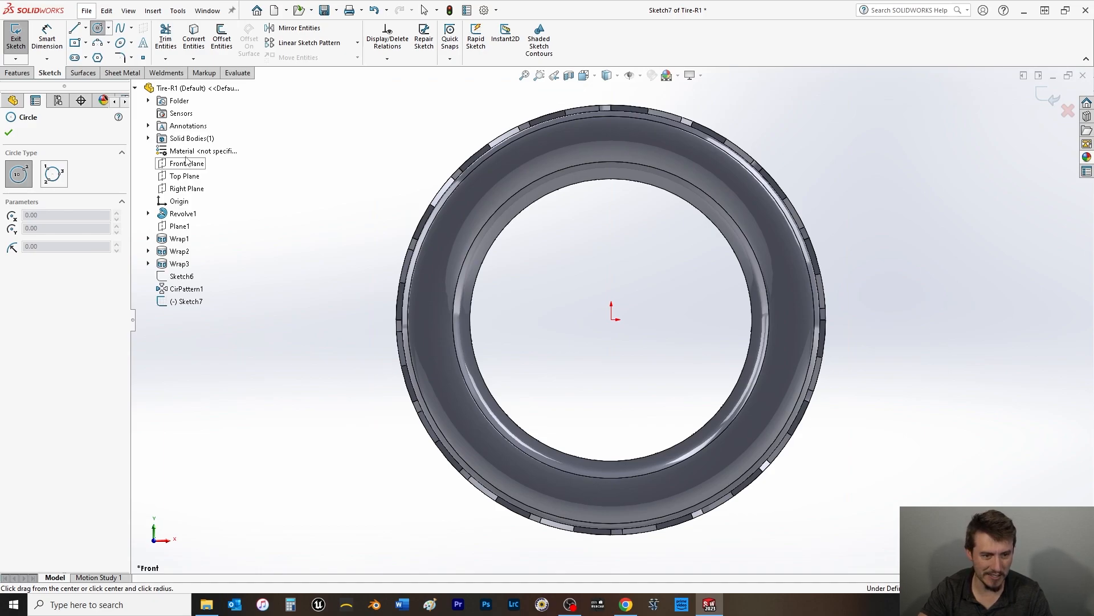
Step: Draw a circle centred on the origin over the tire sidewall, with a radius of about 8.1 in
click(613, 318)
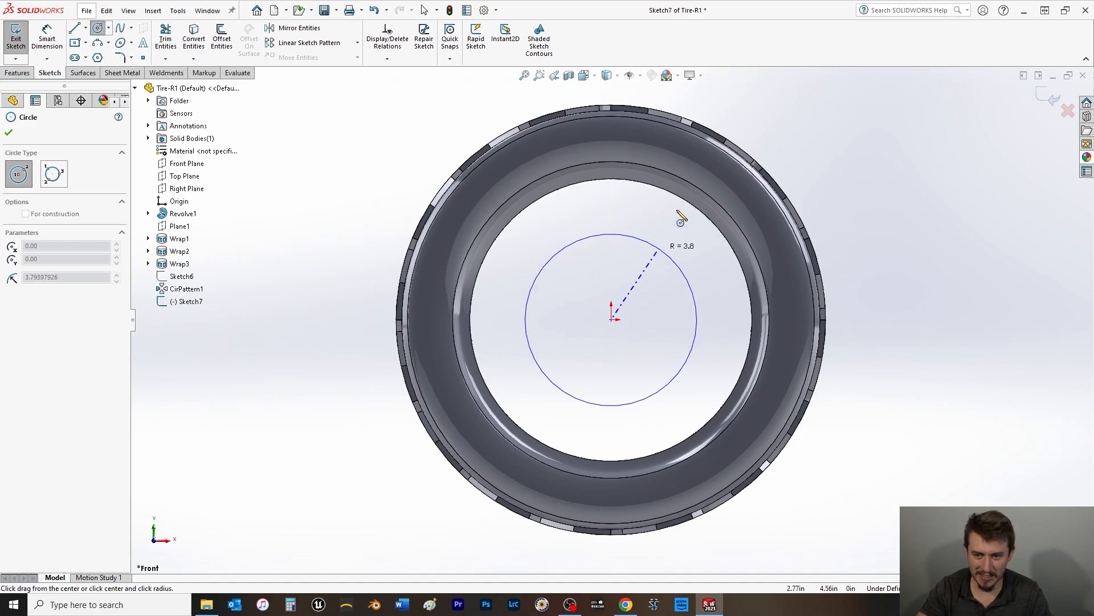
click(677, 150)
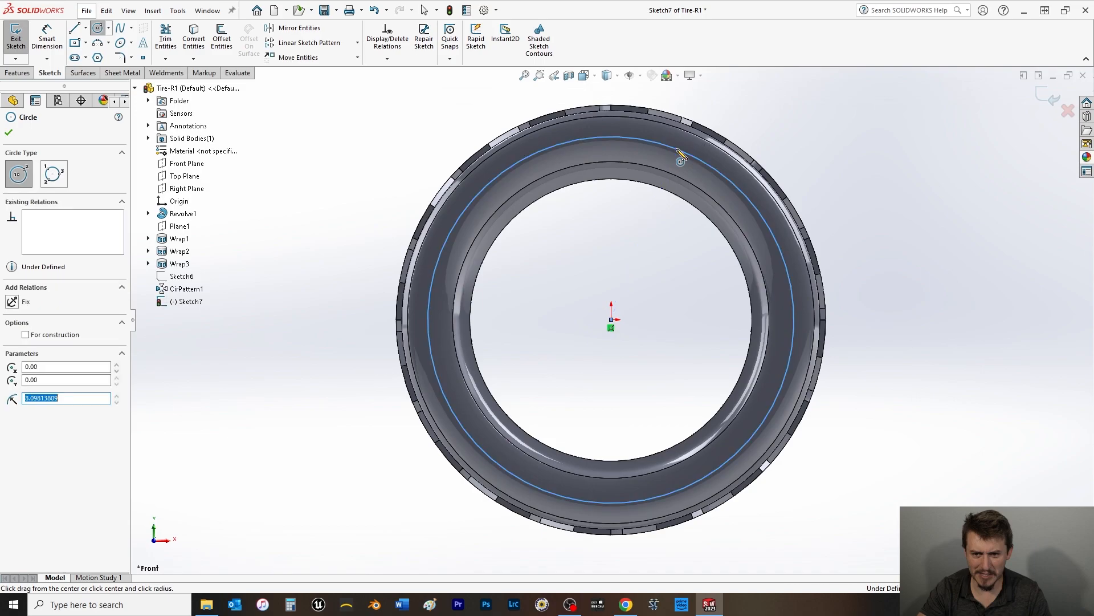
right_click(384, 151)
click(405, 158)
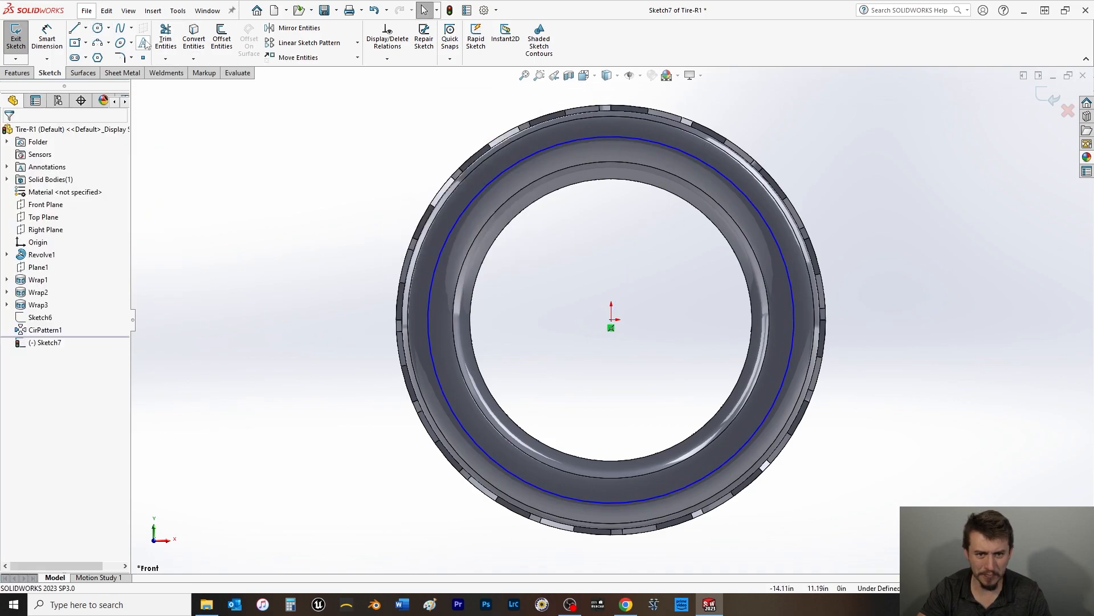
Step: Sketch a vertical centerline about 2 in long across the upper sidewall, from its outer circular edge to its inner one
click(85, 28)
click(97, 55)
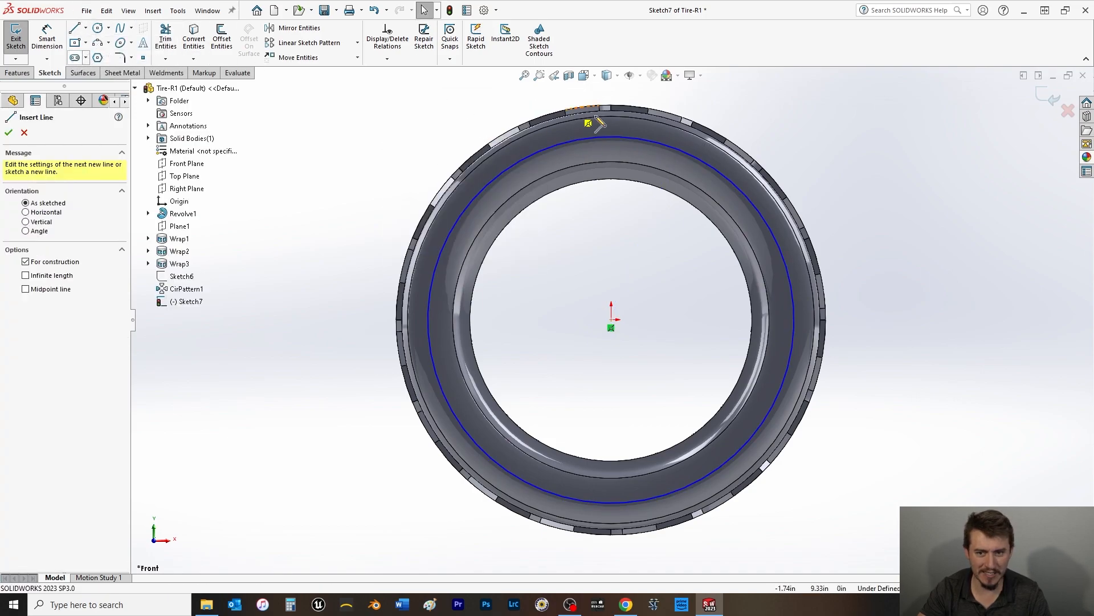
click(611, 116)
click(612, 162)
right_click(469, 117)
click(485, 127)
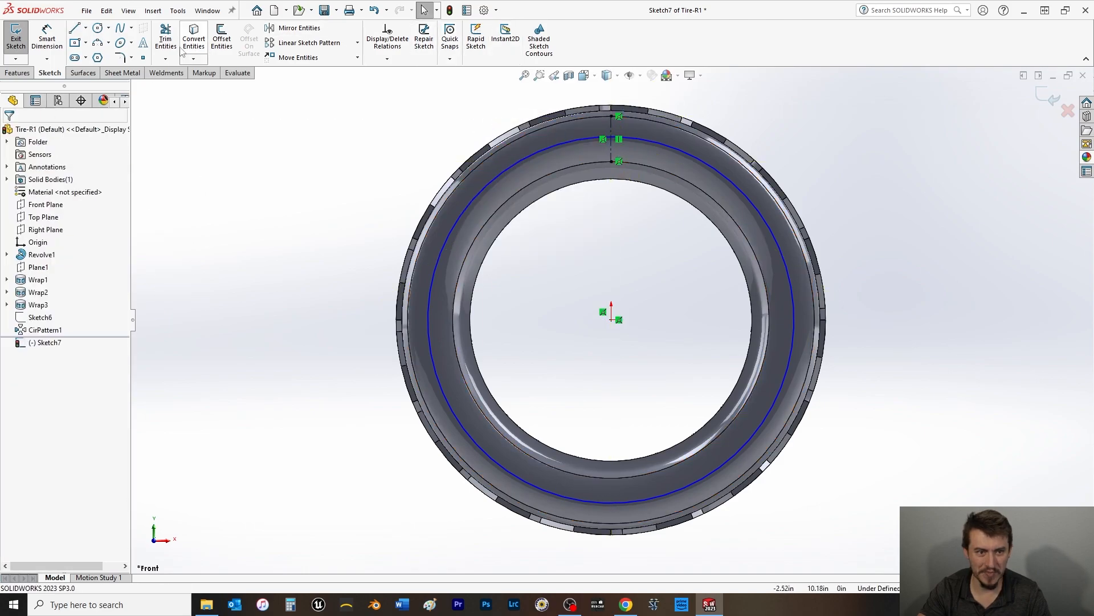
Step: Place a sketch point on the circle directly above the origin, where it crosses the vertical centerline
click(600, 139)
click(611, 136)
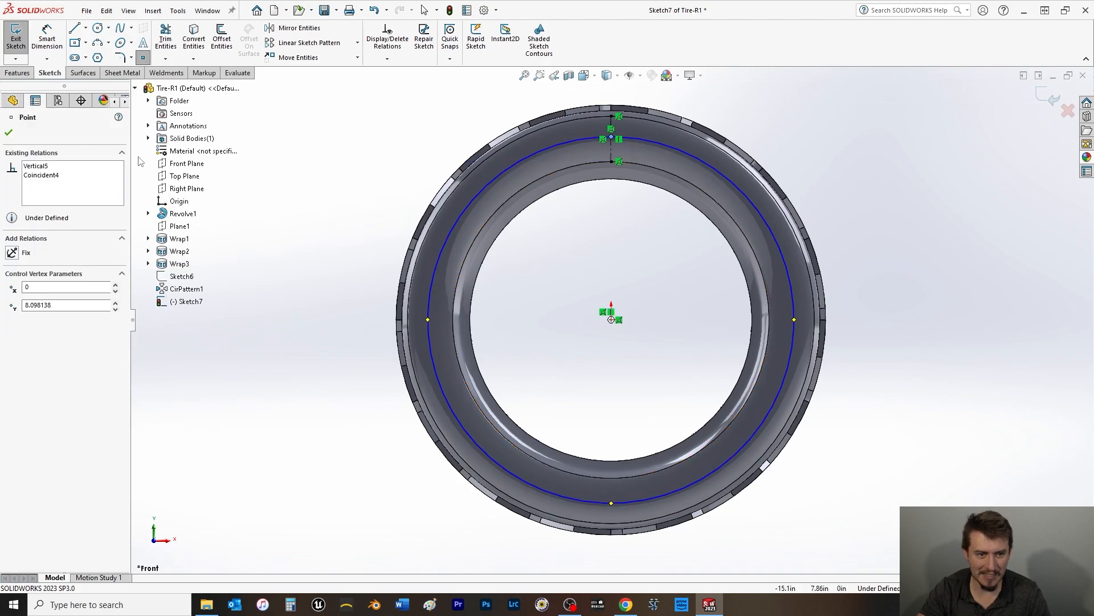
click(8, 132)
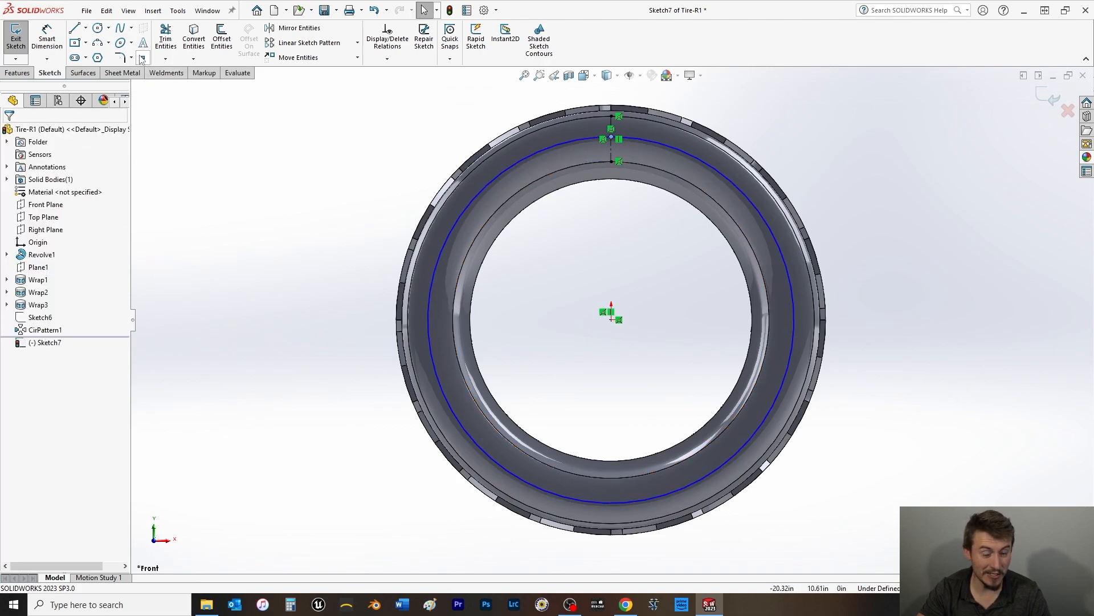
Step: Add a Midpoint relation between the sketch point on the circle and the short vertical centerline
scroll(655, 157, down, 3)
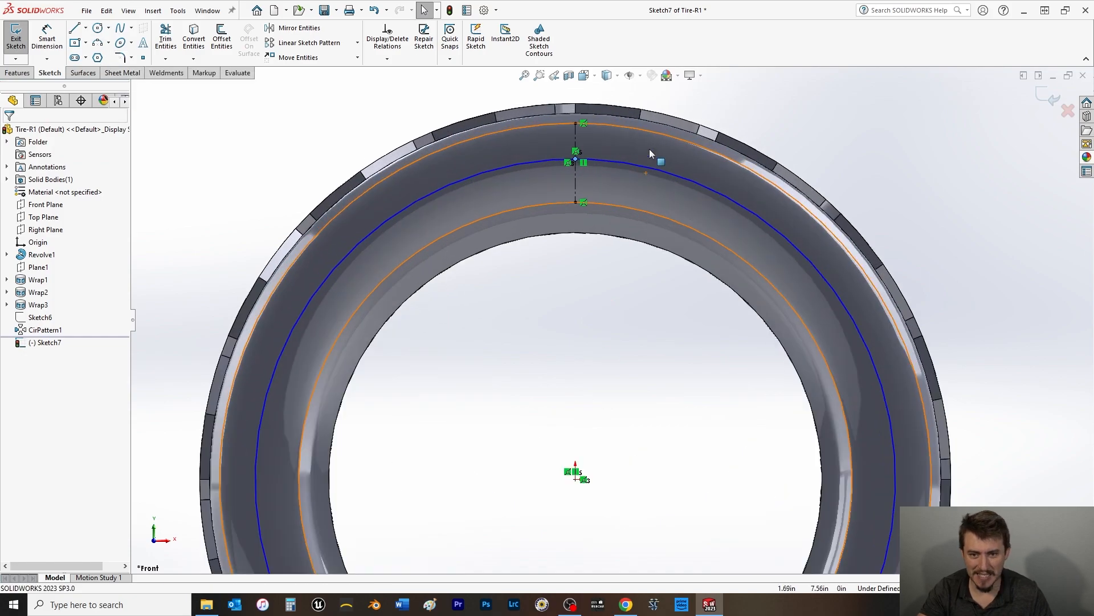
scroll(598, 169, down, 2)
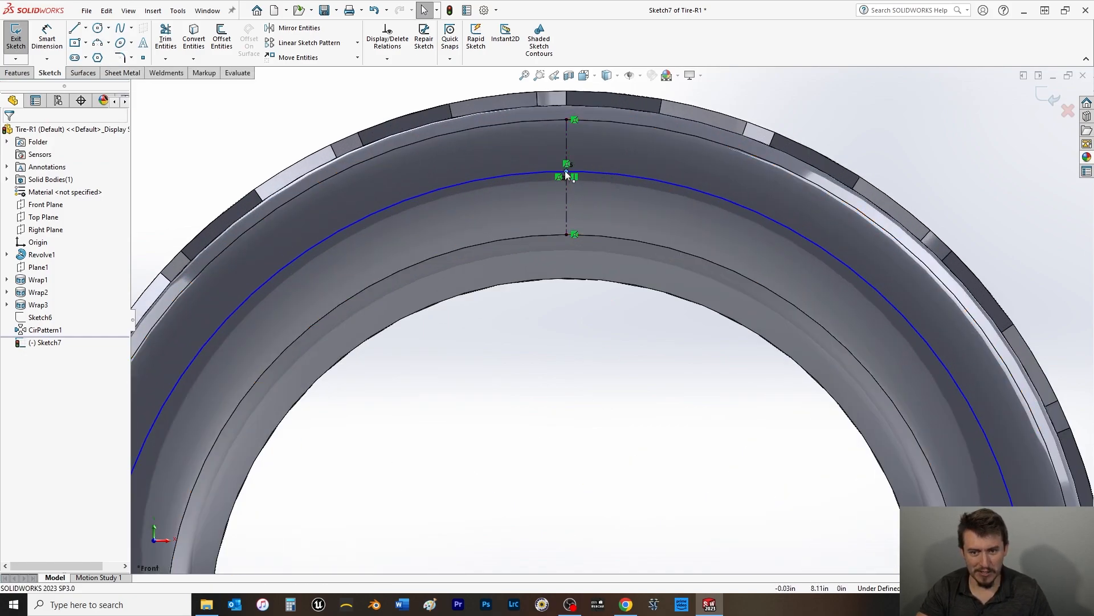
click(567, 150)
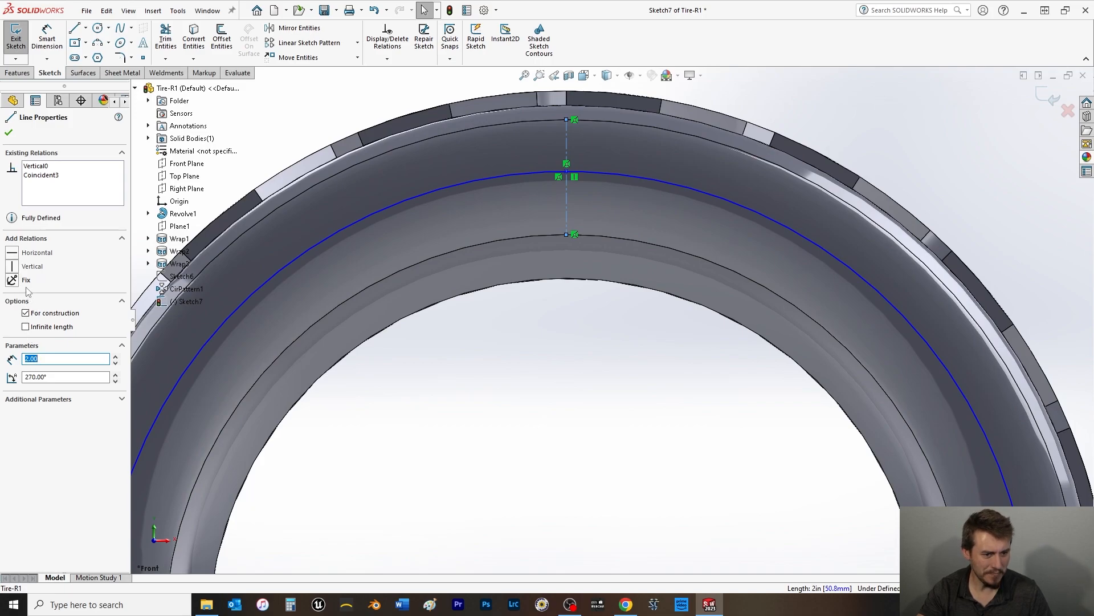
key(Escape)
click(566, 170)
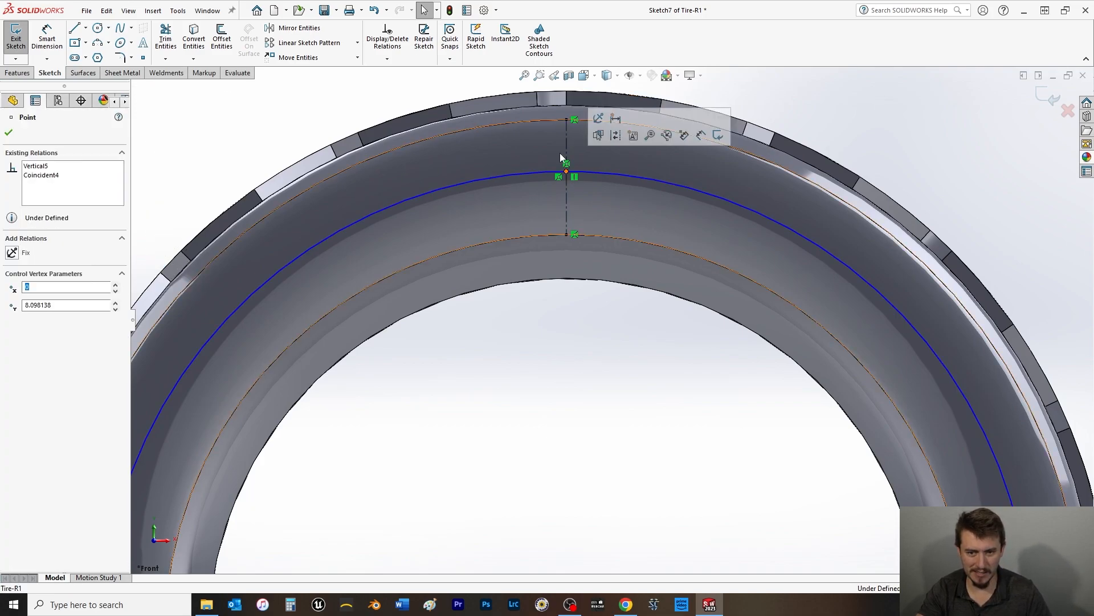
click(566, 146)
ctrl+click(566, 171)
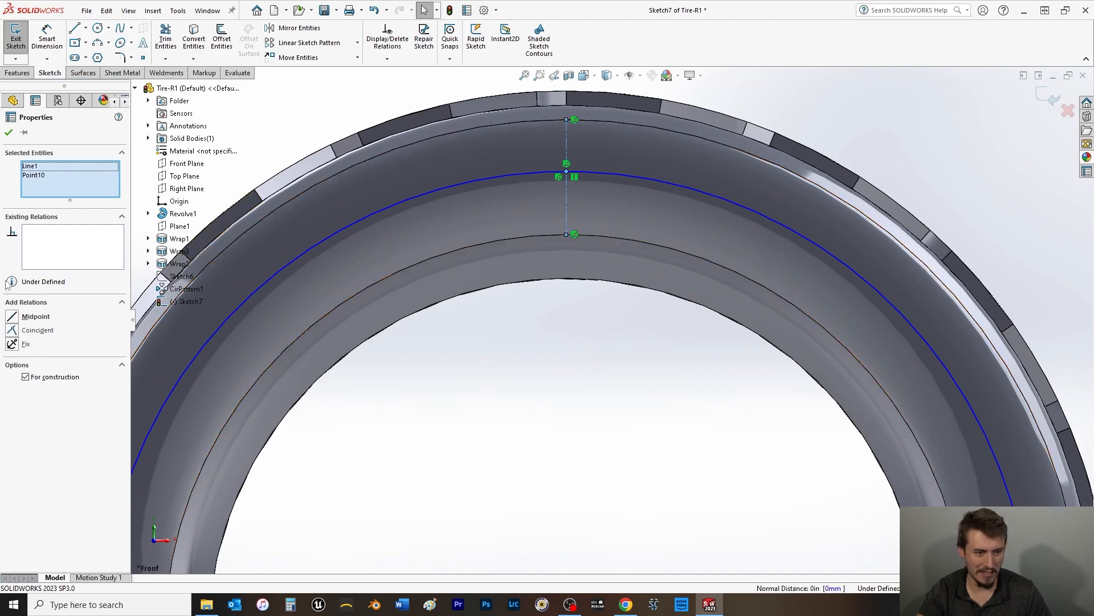
click(13, 316)
click(8, 131)
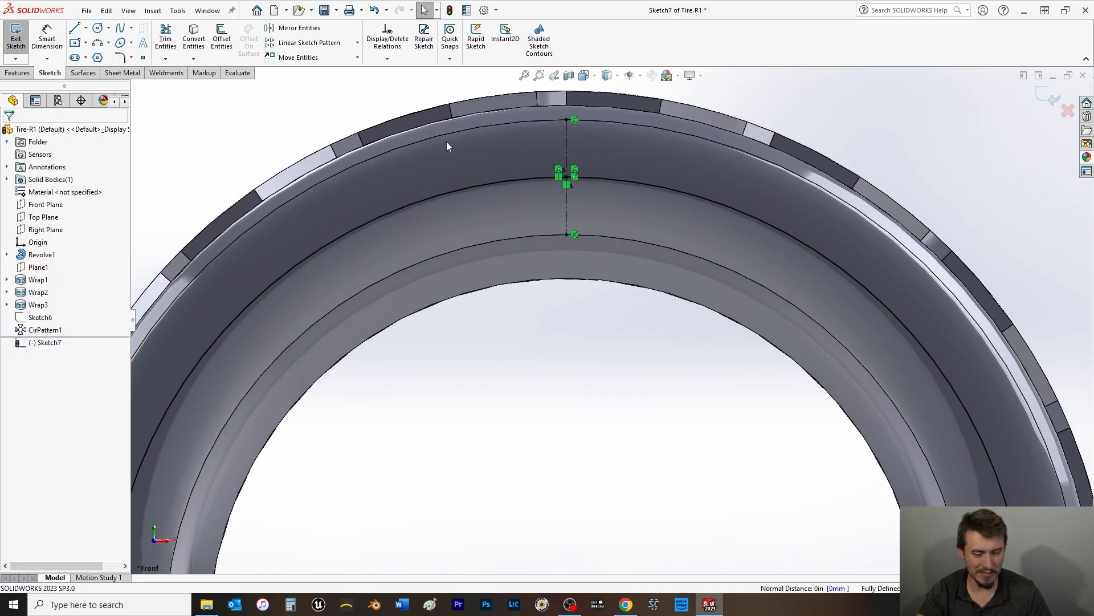
Step: Convert the sidewall circle to construction geometry
right_click(722, 203)
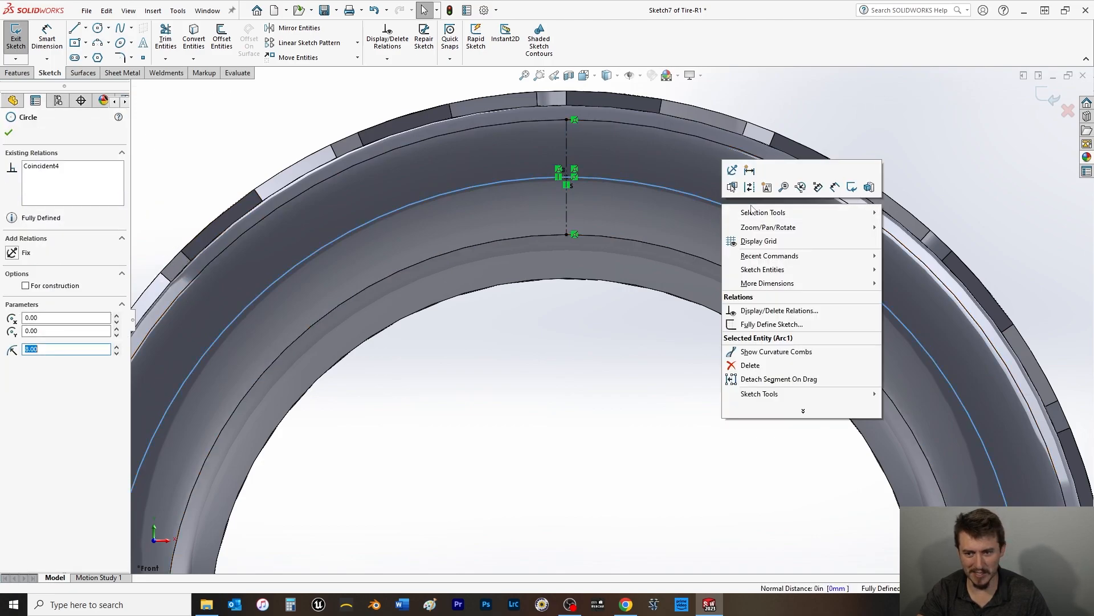
click(749, 188)
scroll(627, 237, up, 3)
click(642, 243)
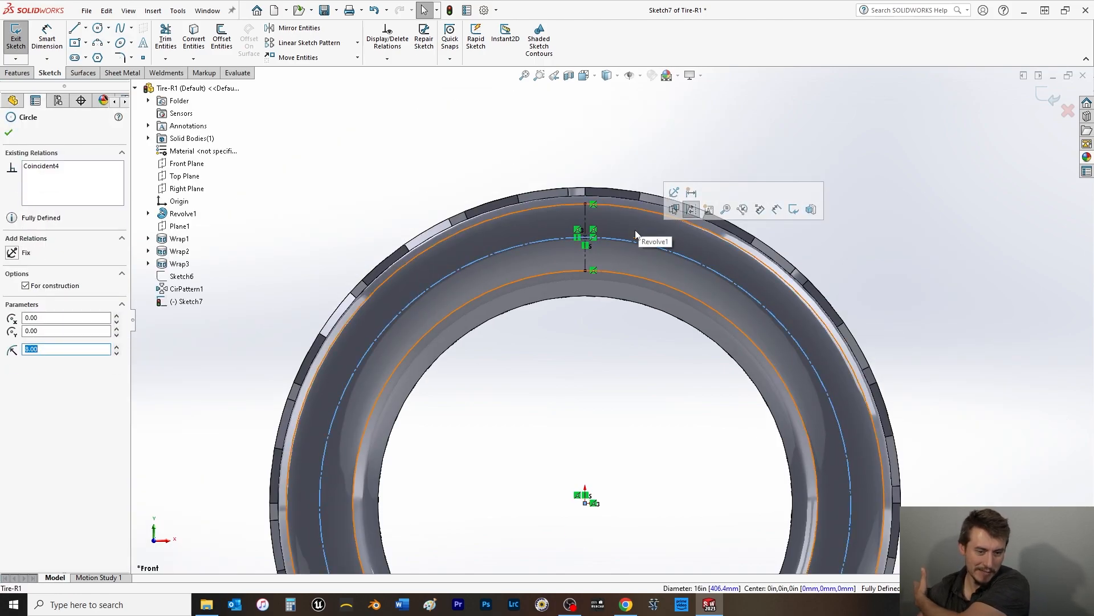
click(487, 126)
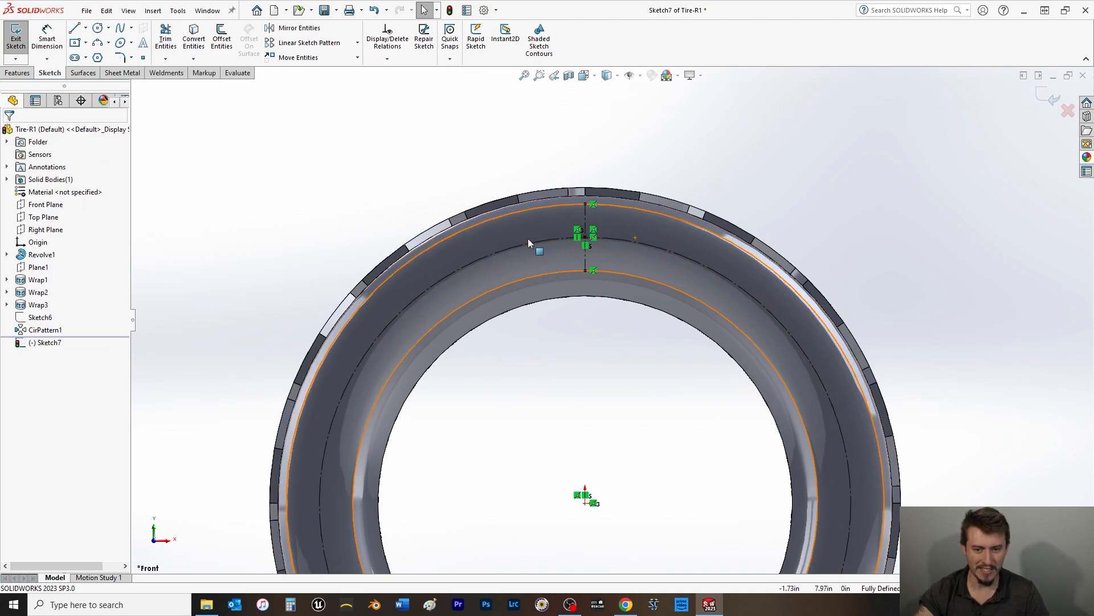
click(178, 10)
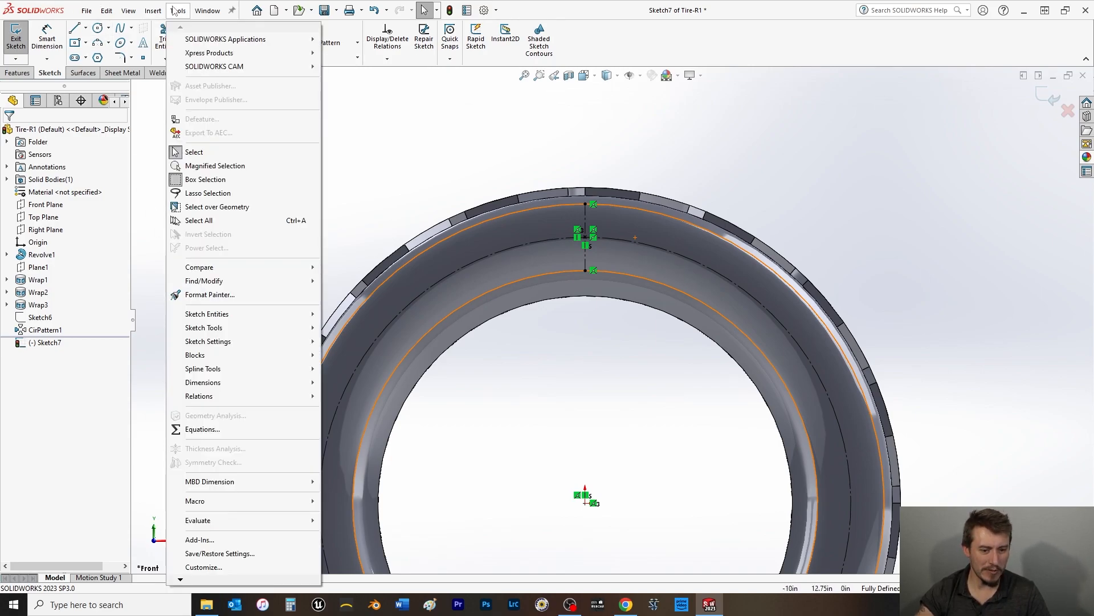
mouse_move(254, 319)
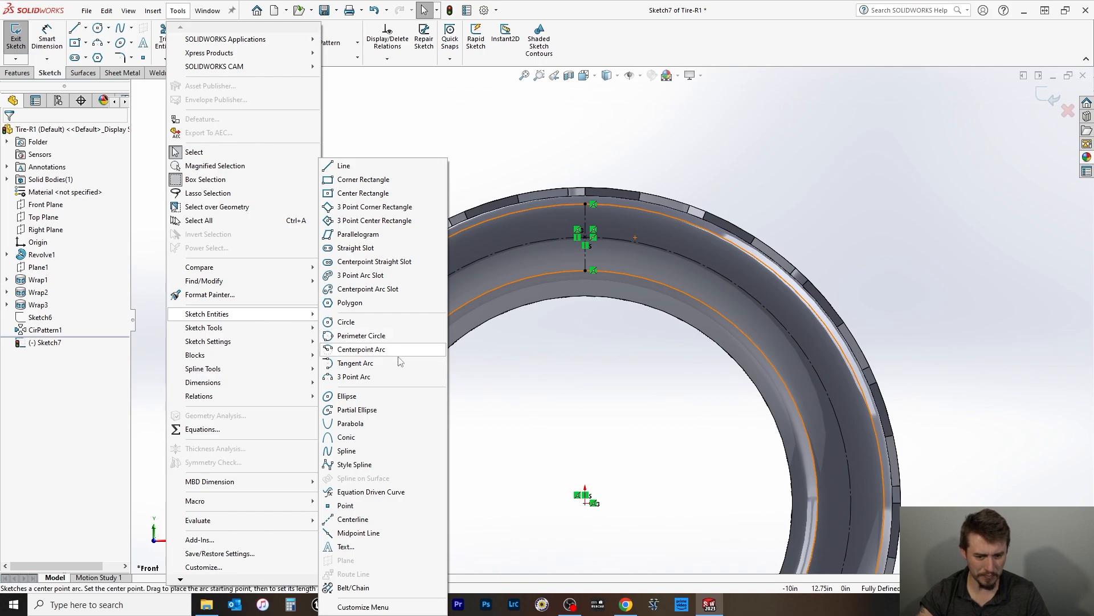
click(354, 546)
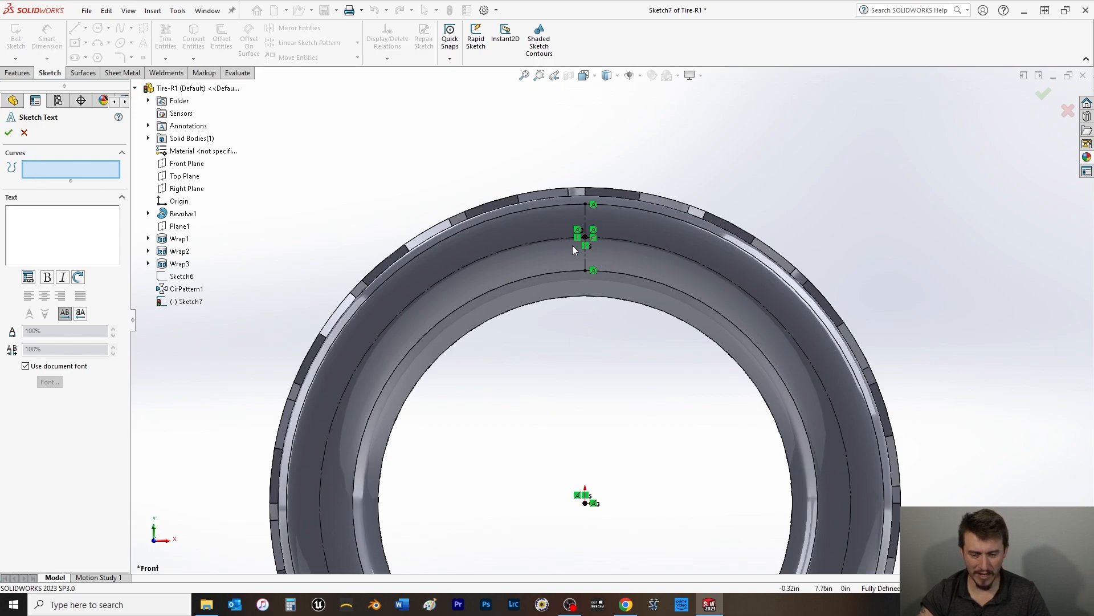
click(24, 132)
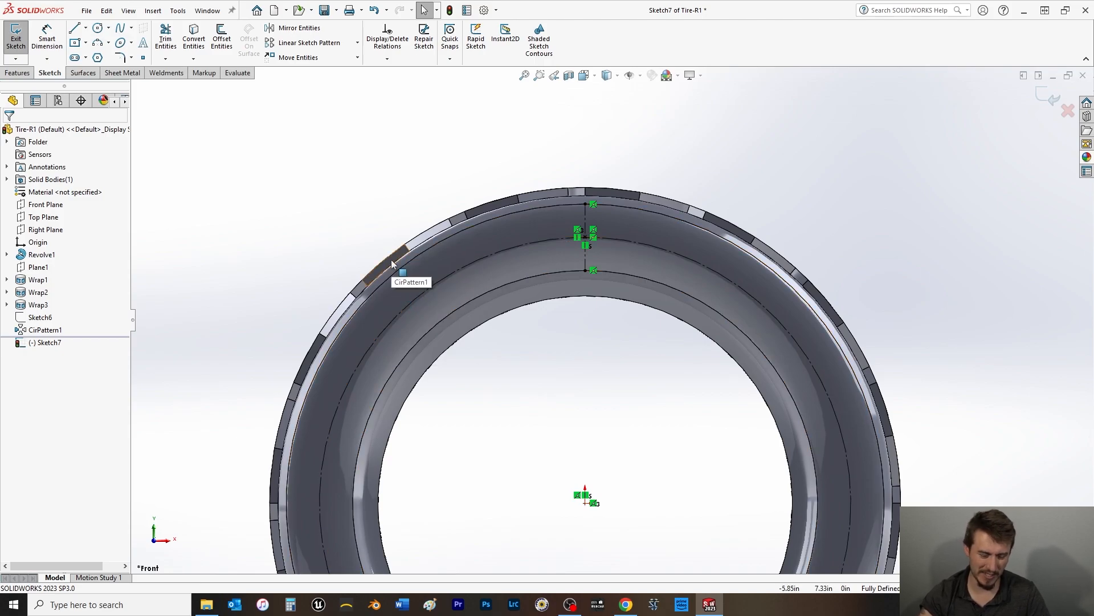
Step: Draw a slanted centerline about 8 in long from the origin to the construction circle, left of the vertical centerline
click(86, 28)
click(100, 51)
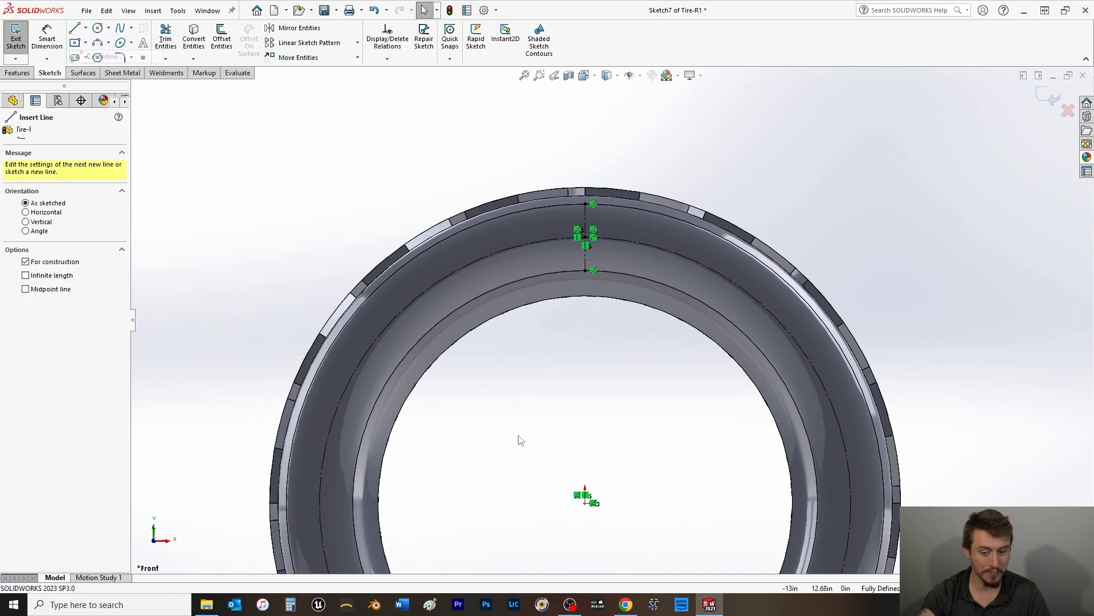
click(585, 500)
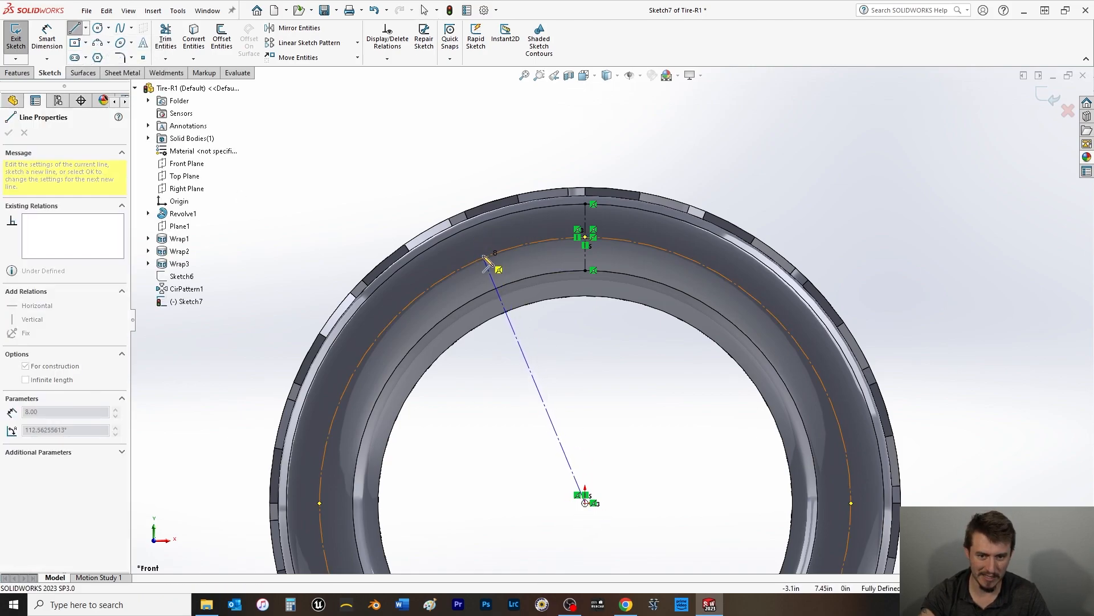
click(484, 256)
right_click(409, 201)
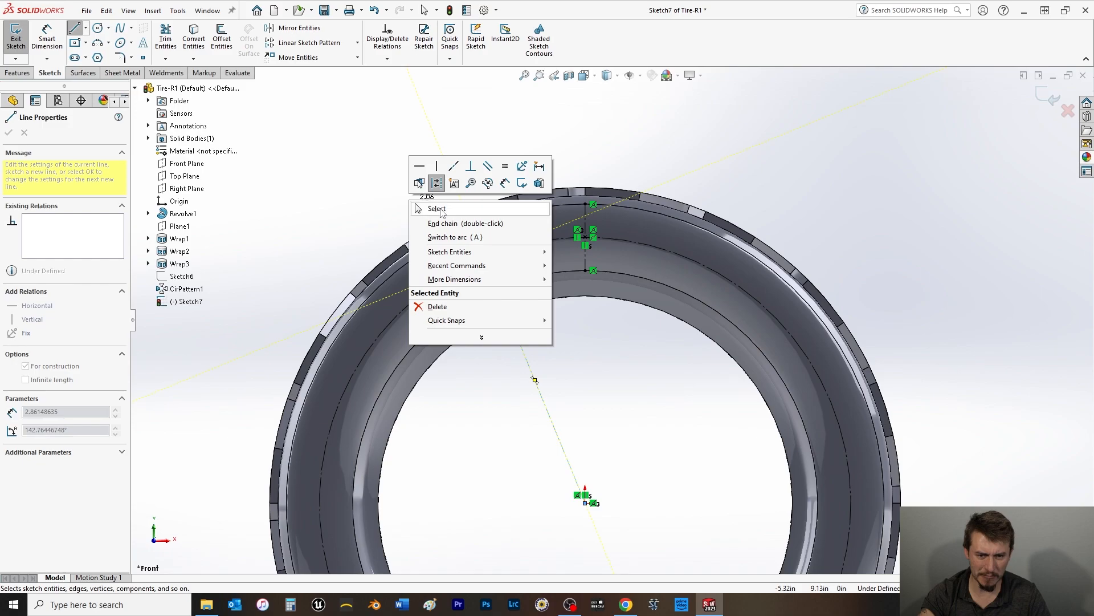
click(434, 208)
Step: Dimension the angle between the slanted centerline and the short vertical centerline as 35°
click(52, 35)
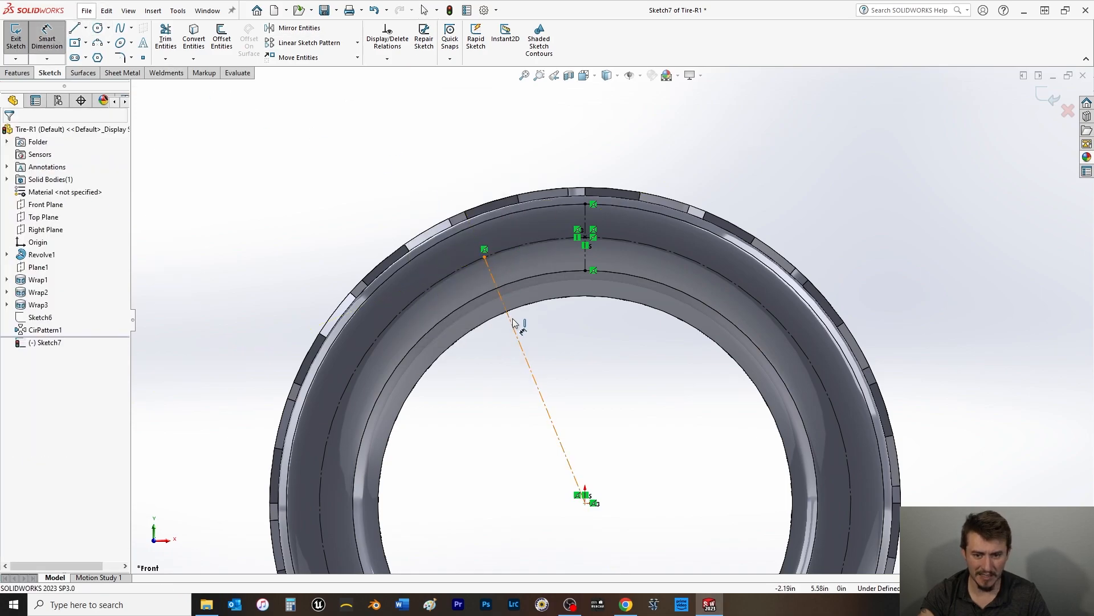
click(515, 322)
click(584, 217)
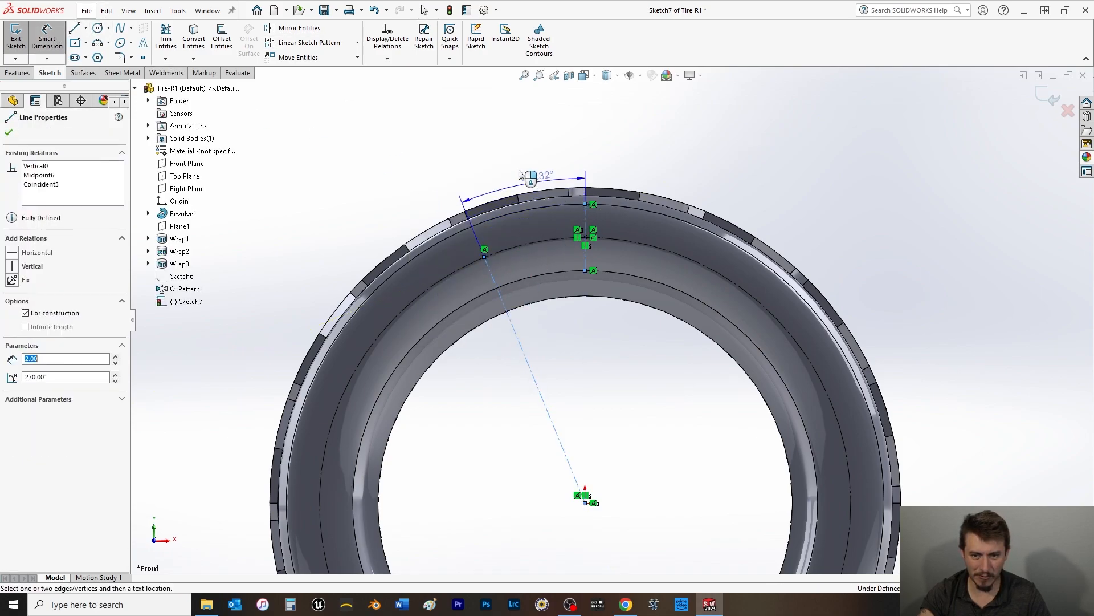
click(489, 150)
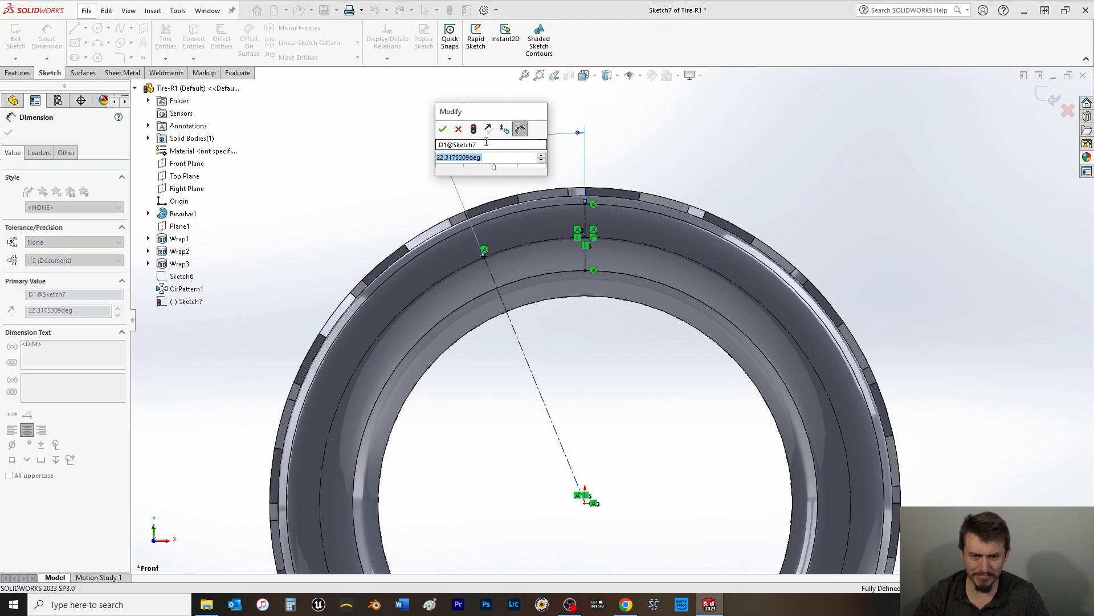
text(35)
key(Return)
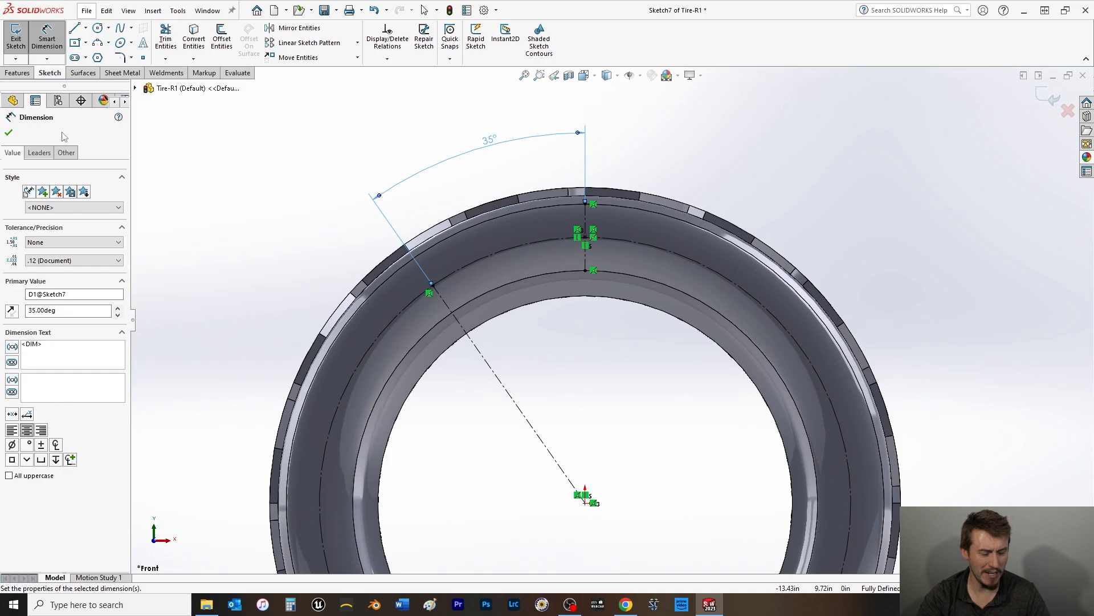
Step: Set the angle dimension between the slanted and vertical centerlines to 25°
double_click(489, 140)
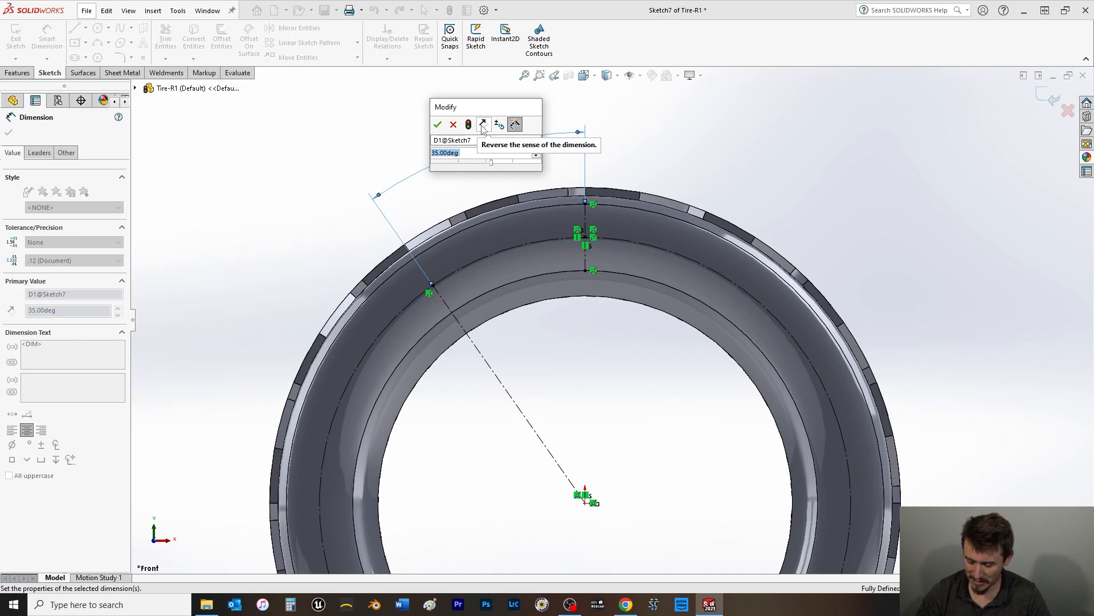
text(25)
key(Return)
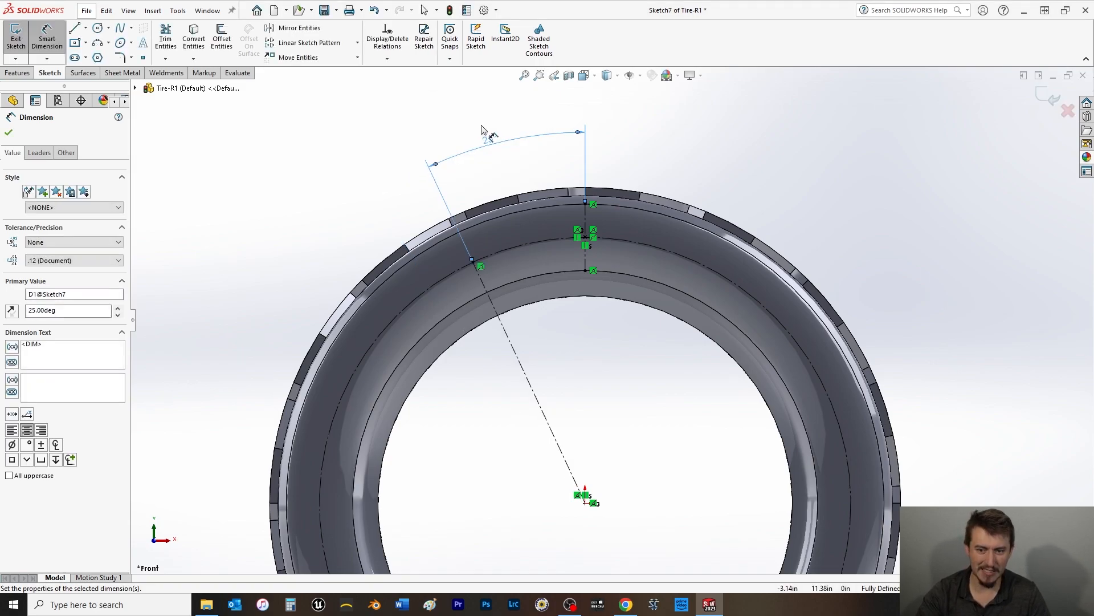
Step: Mirror the slanted centerline about the short vertical centerline, keeping the original as a copy
click(8, 132)
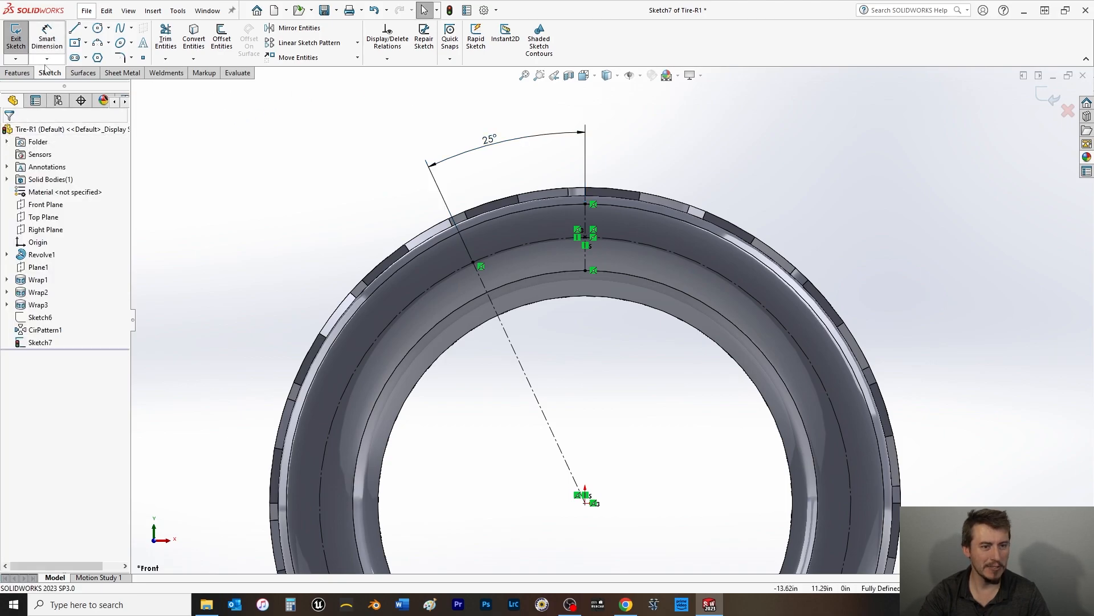
click(298, 28)
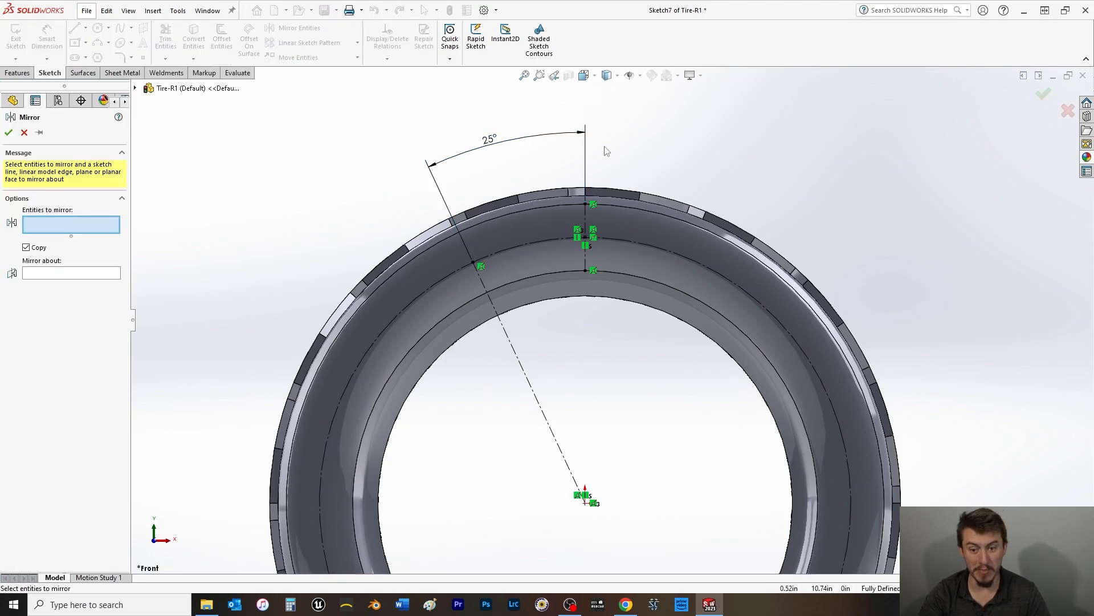
click(512, 342)
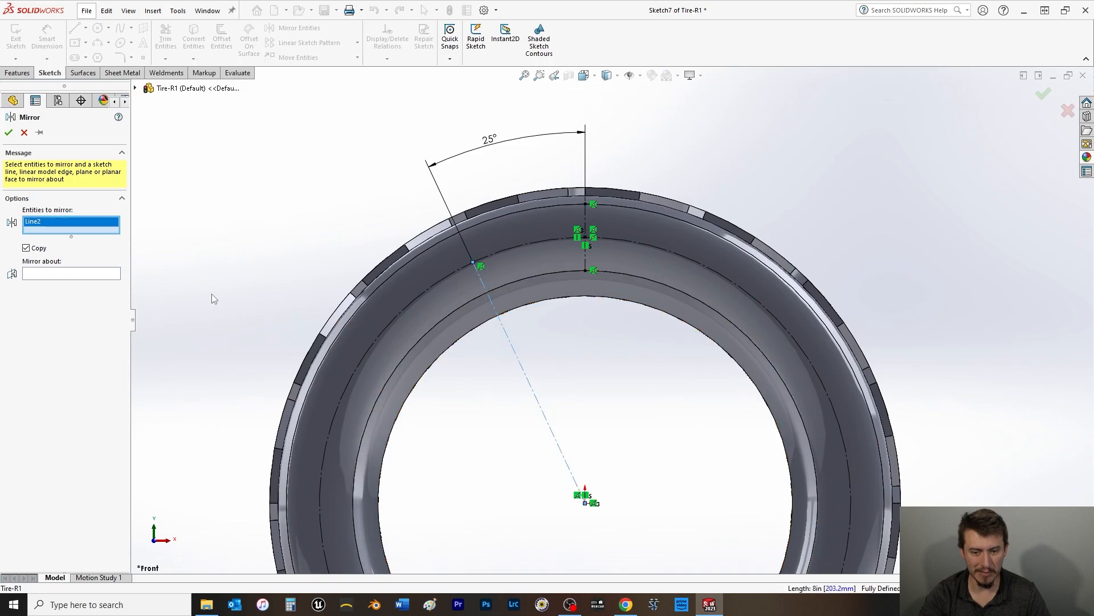
click(110, 277)
click(586, 221)
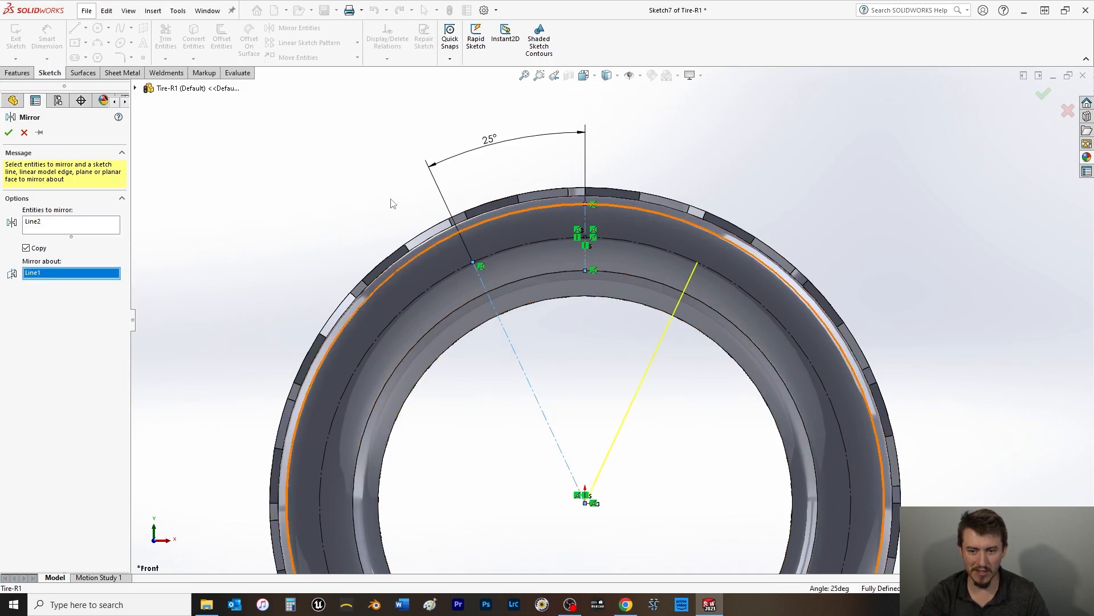
click(8, 132)
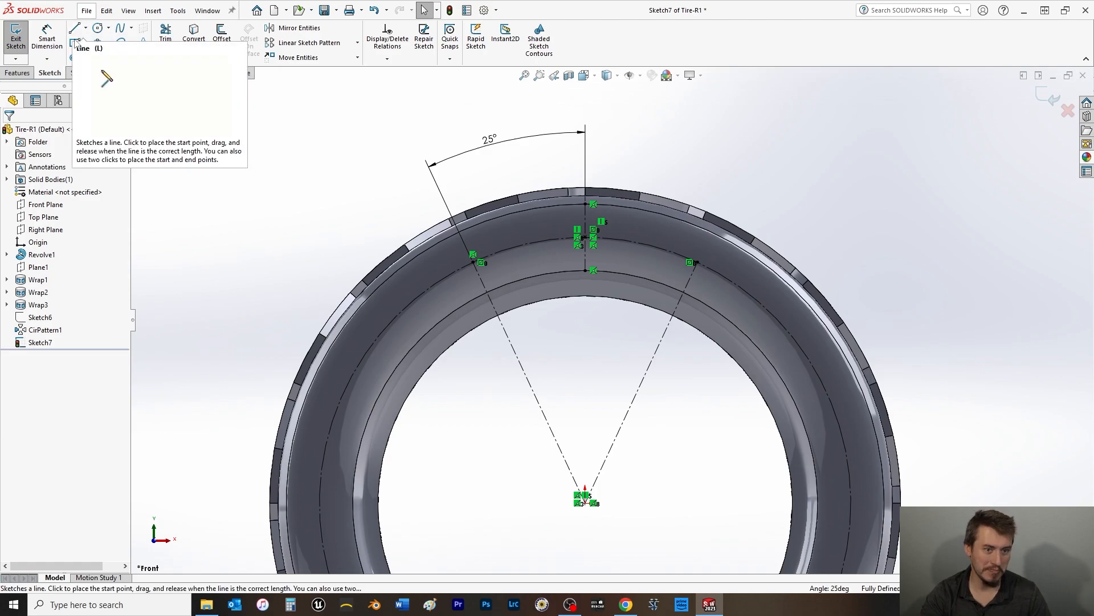
Step: Power trim the construction circle down to the upper arc between the two slanted centerlines
click(166, 38)
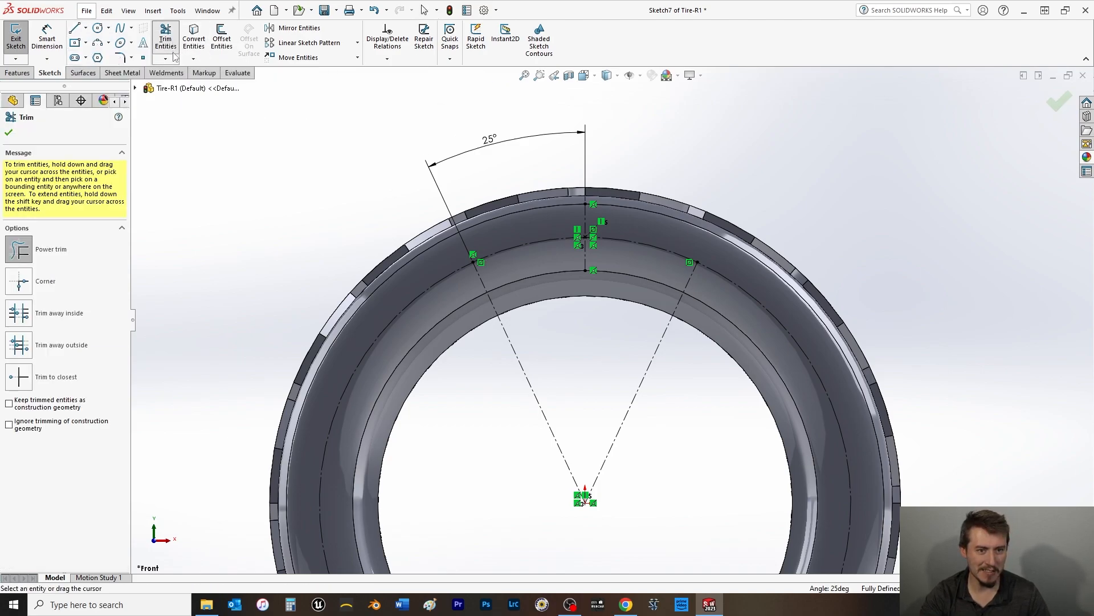
drag(444, 363, 374, 278)
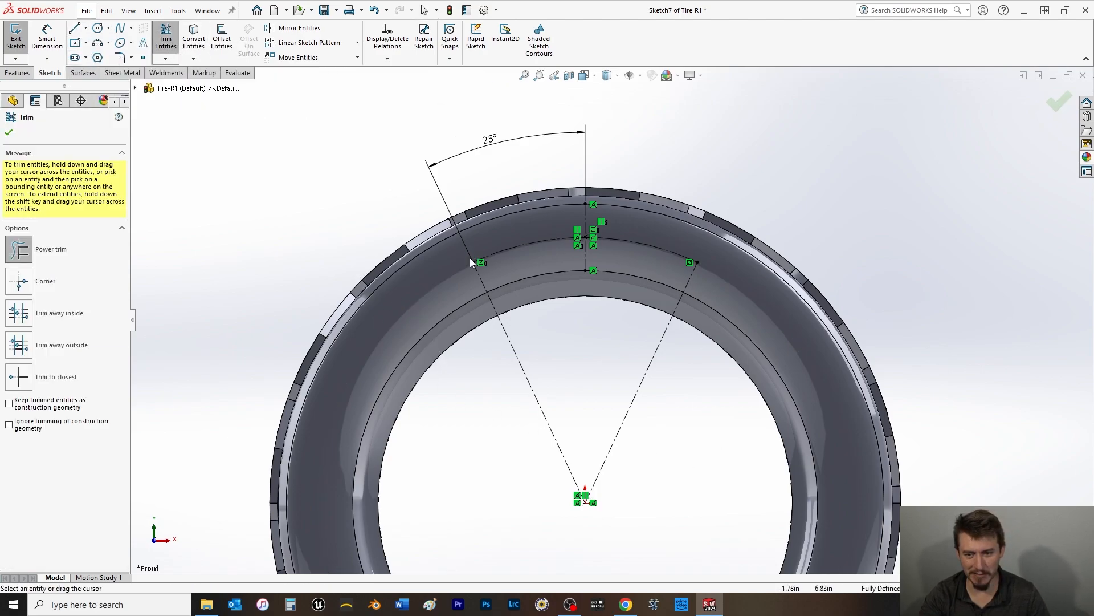
click(9, 134)
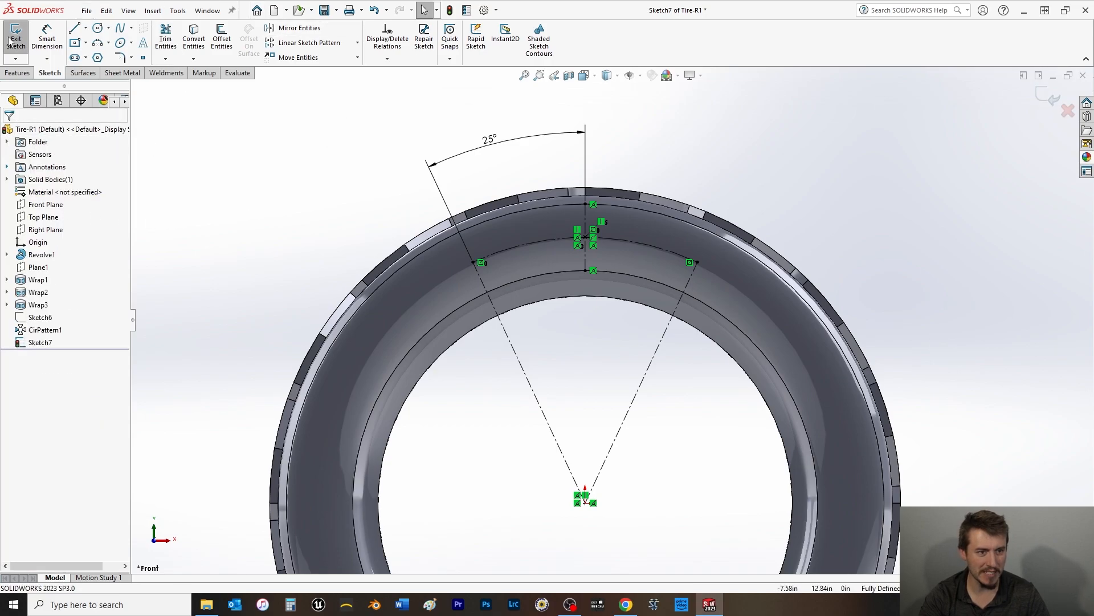
click(179, 12)
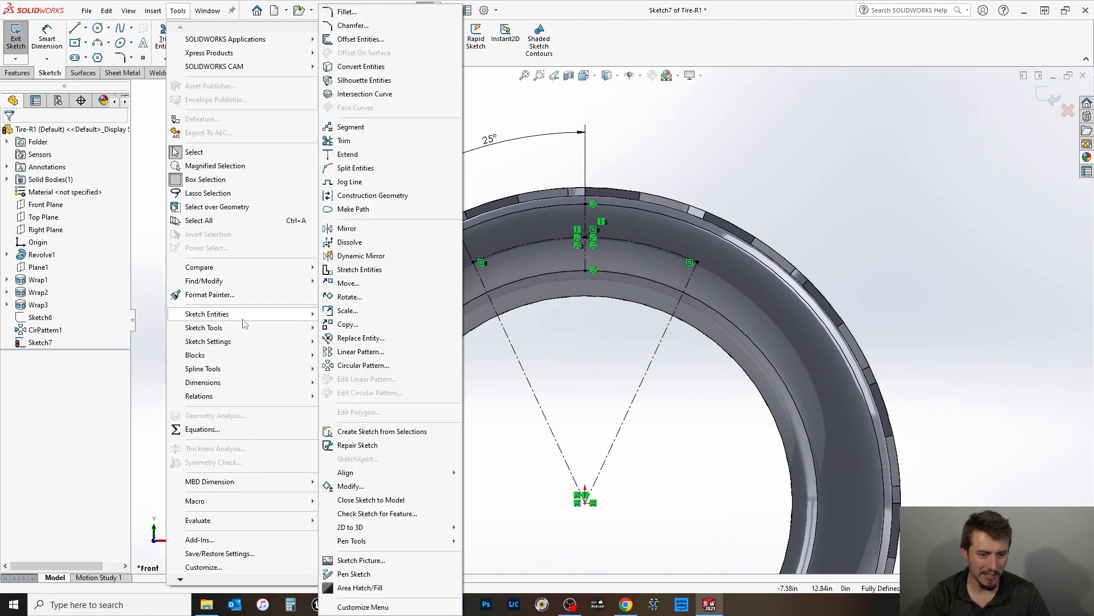
mouse_move(246, 317)
click(364, 546)
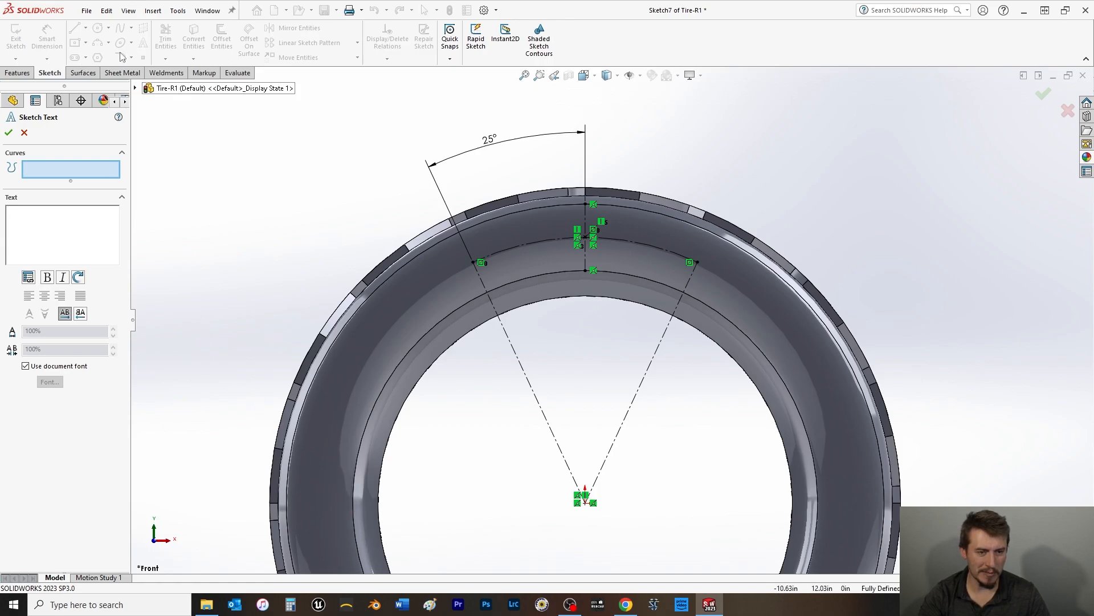
click(23, 133)
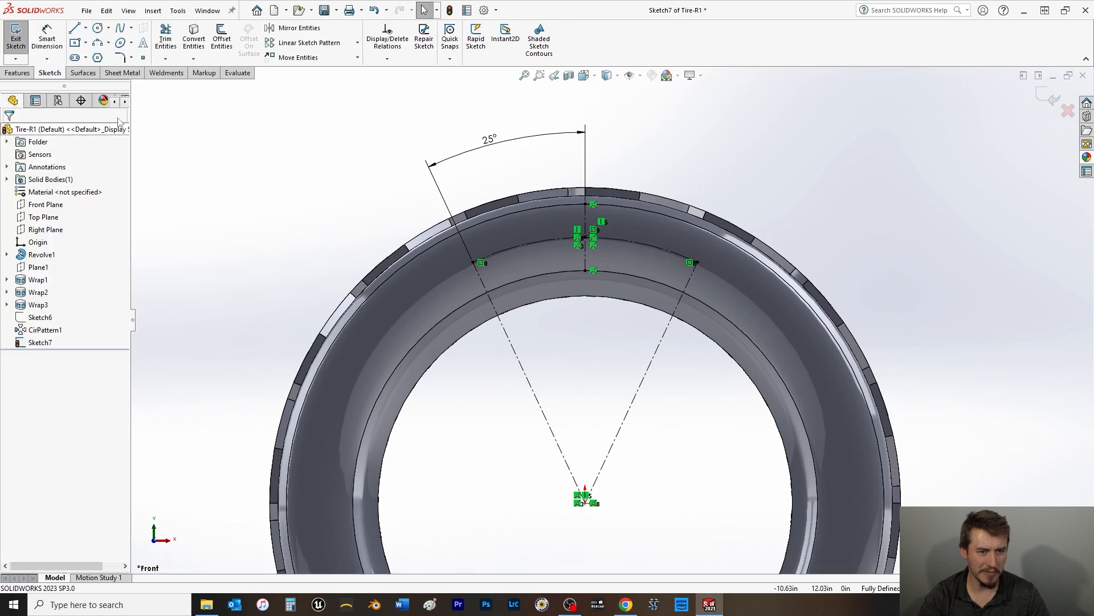
Step: Create sketch text reading "WEAR A RUBBER MAGNUM" along the trimmed construction arc
click(143, 45)
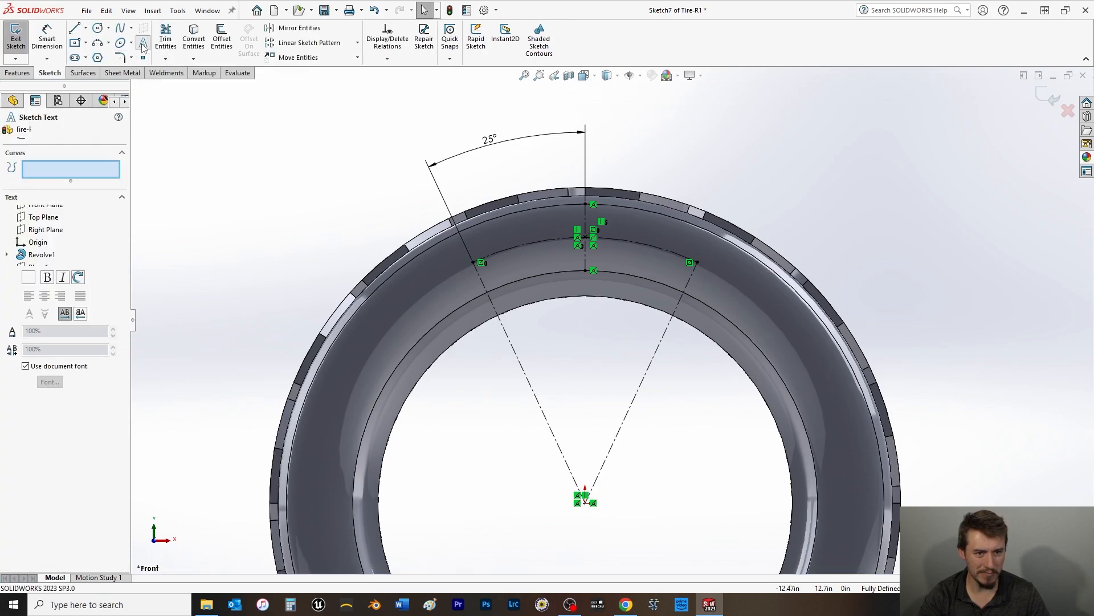
click(552, 243)
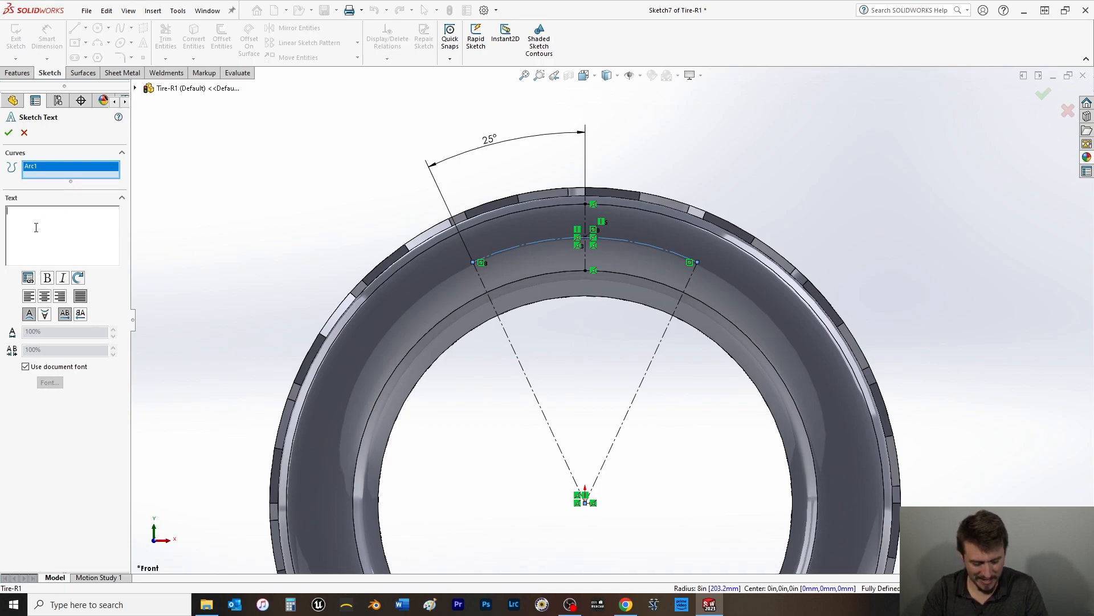
text(WEAR)
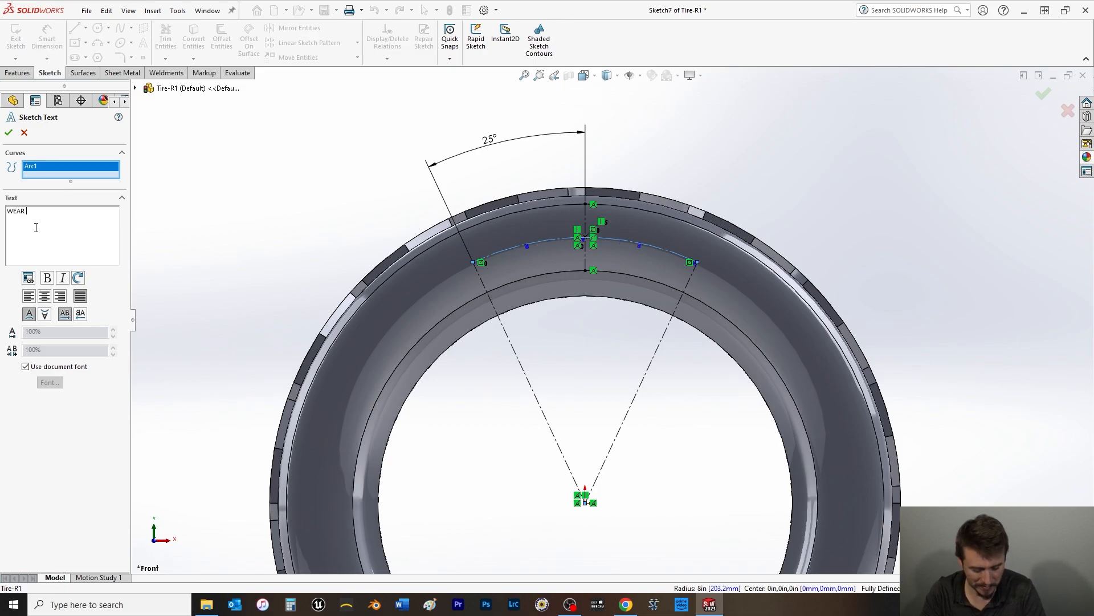
text( A RUBBER)
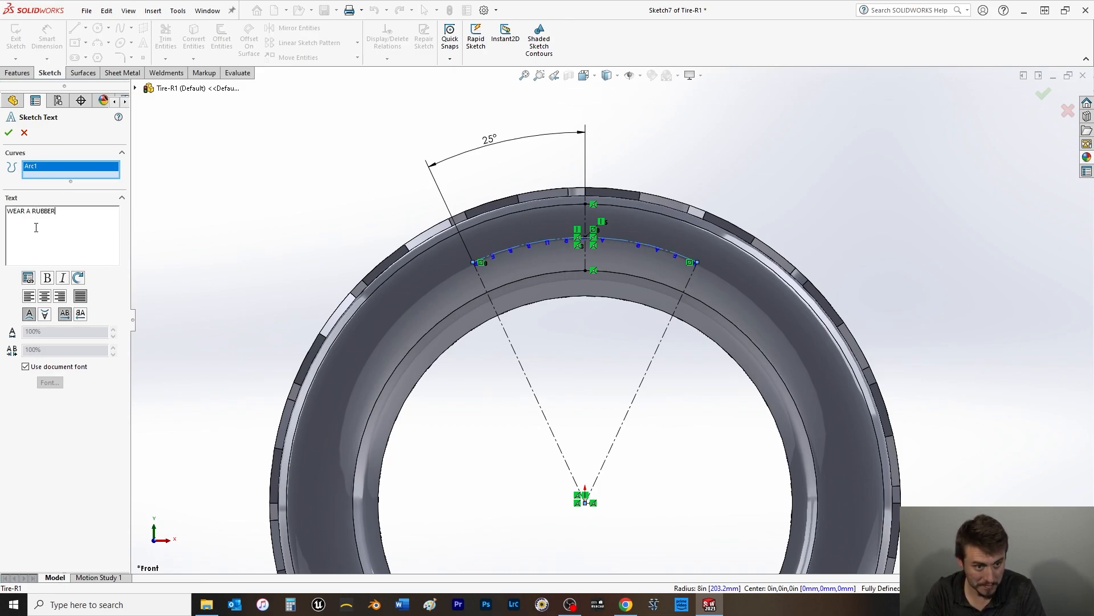
text( MAGNUM)
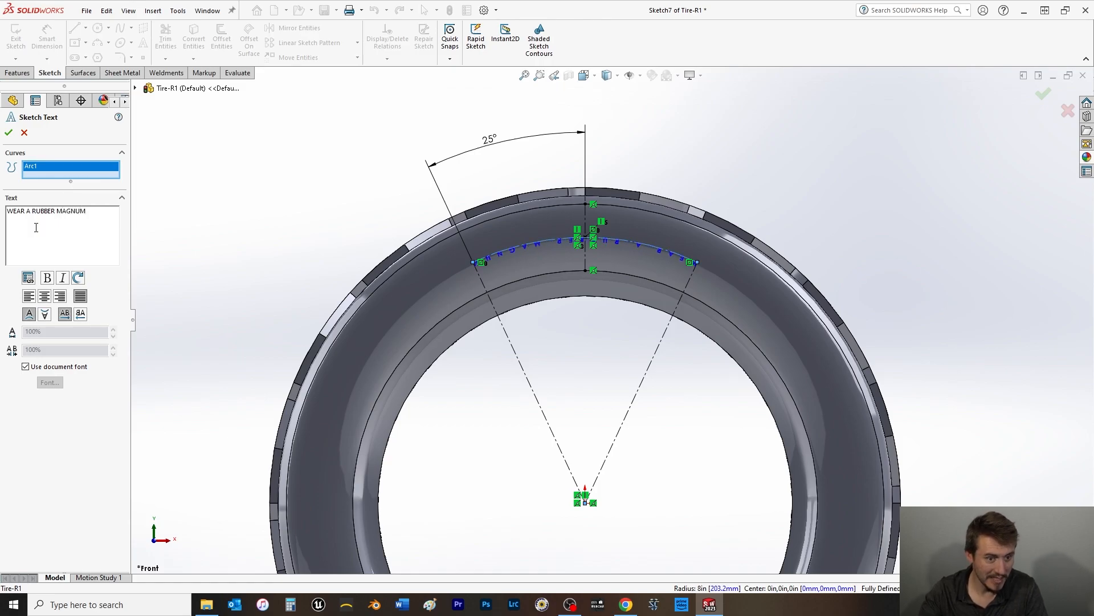
Step: Flip the sketch text vertically and horizontally, try centre alignment, and fully justify it along the arc
click(44, 314)
click(81, 315)
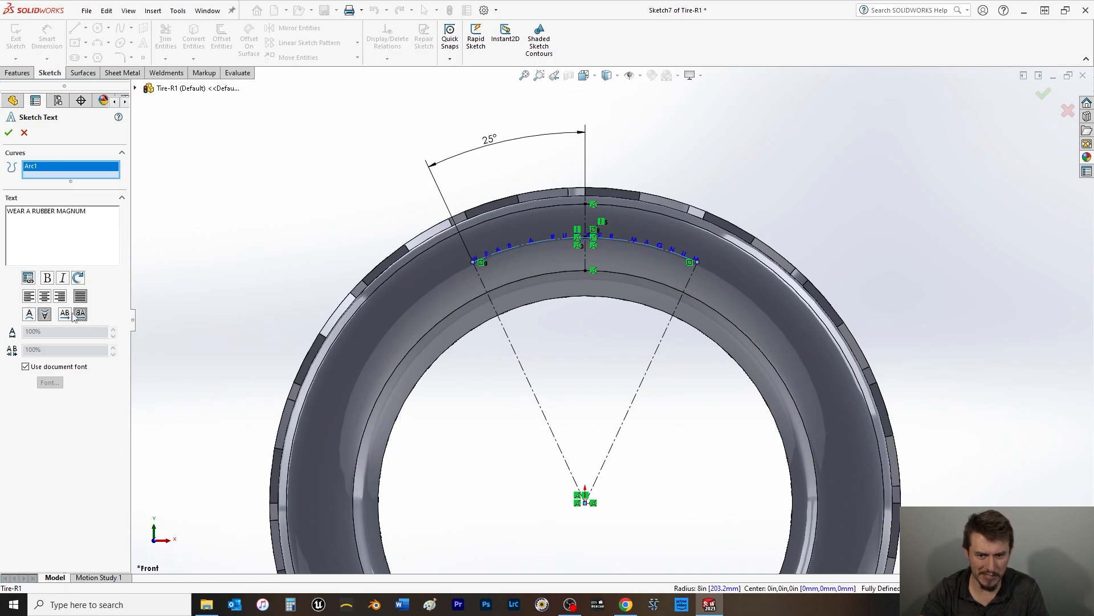
click(44, 297)
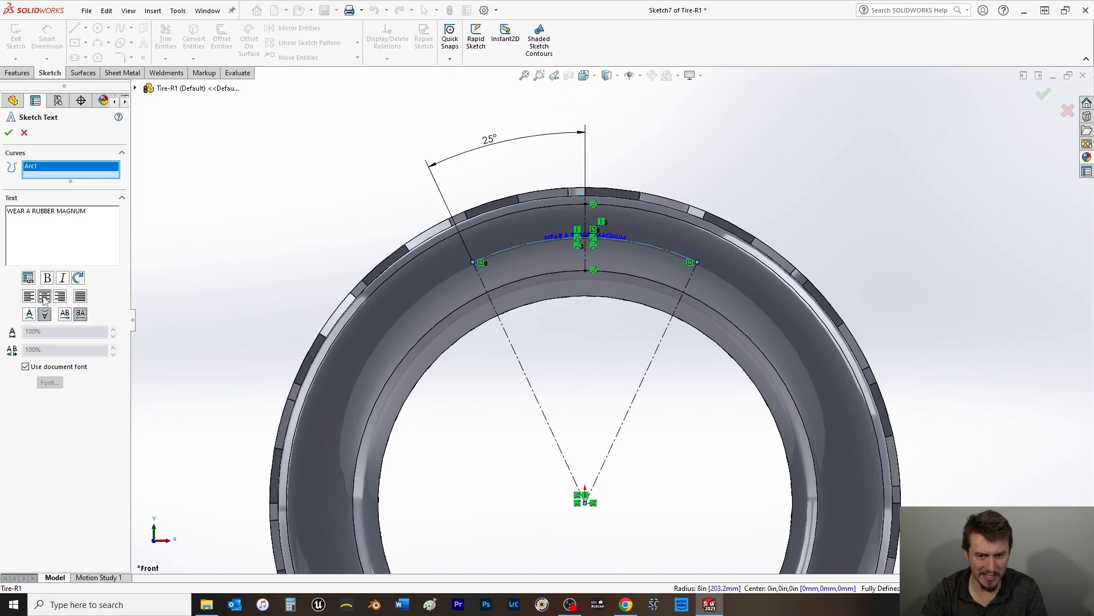
click(80, 296)
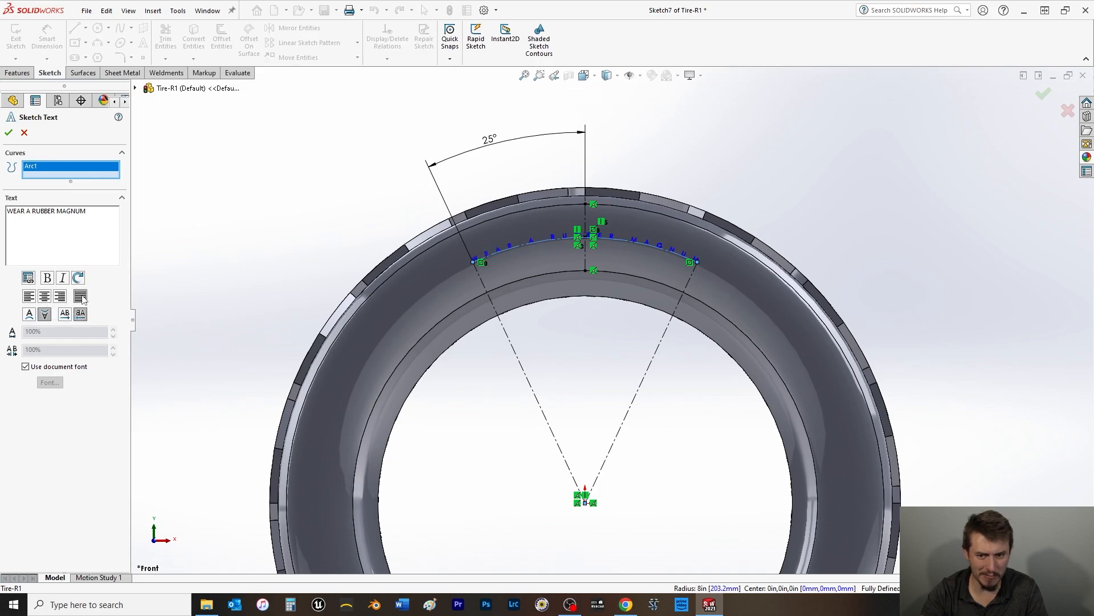
Step: Stop using the document font for the sketch text and set its height to 0.125 in
click(25, 366)
click(47, 383)
double_click(615, 249)
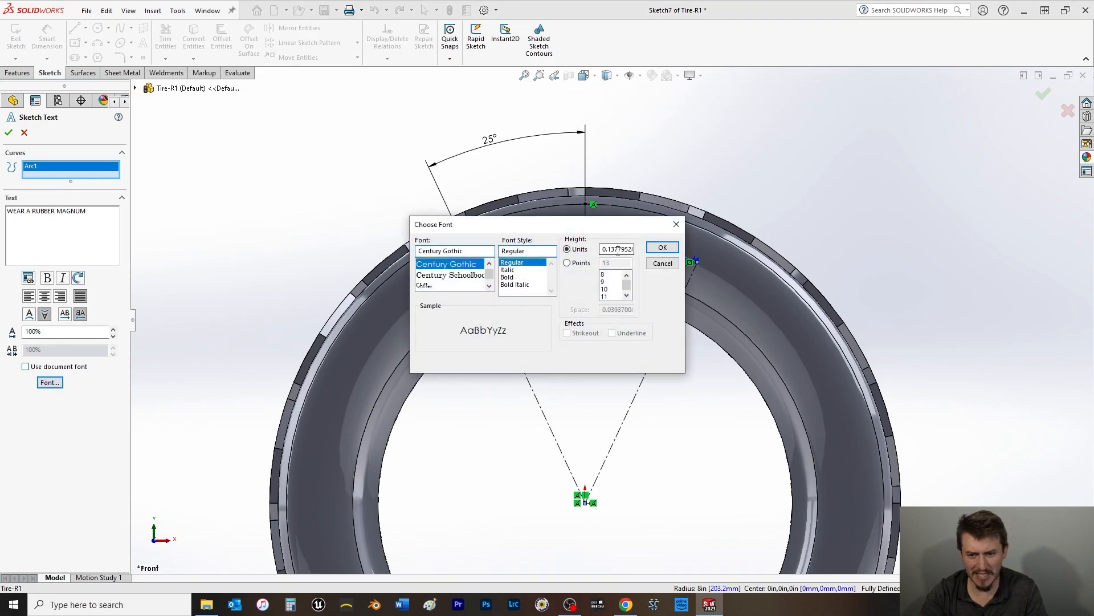
text(.)
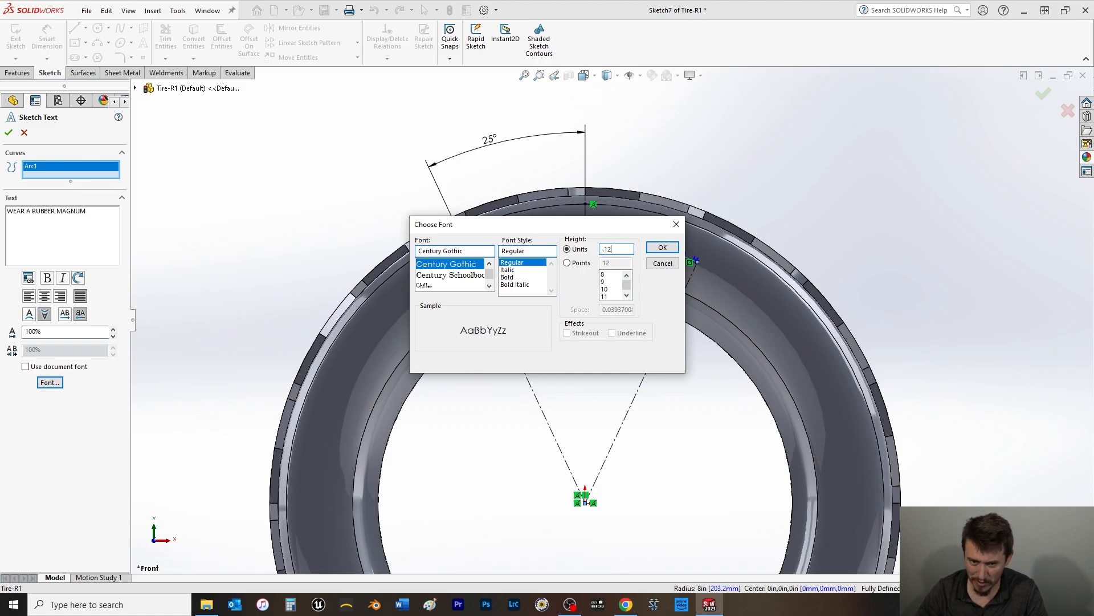
text(12)
key(Return)
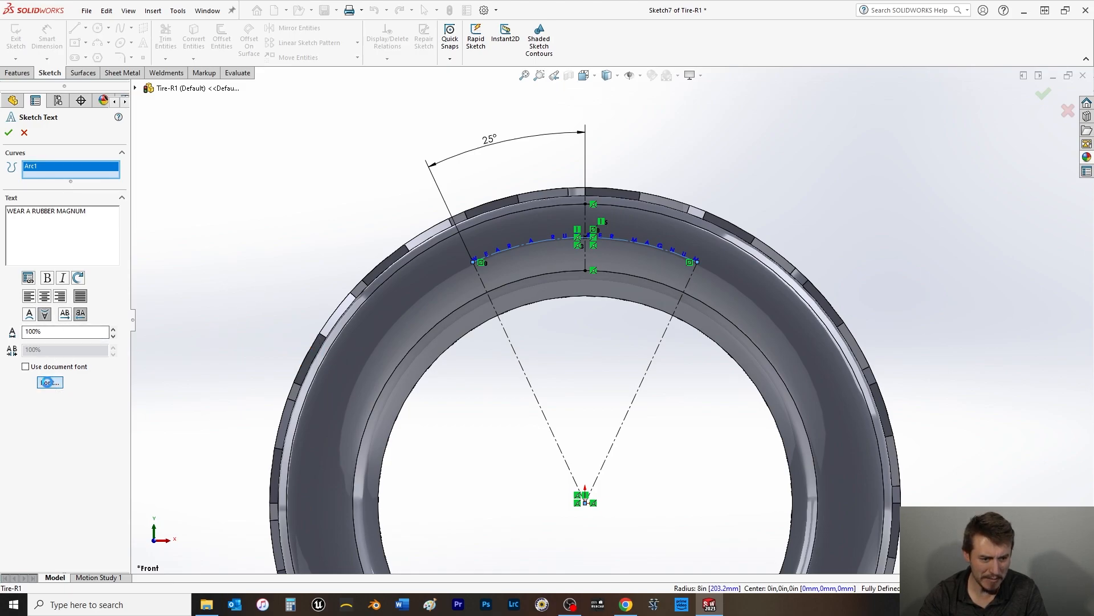
Step: Set the sketch text's font height to 0.25 in
click(49, 382)
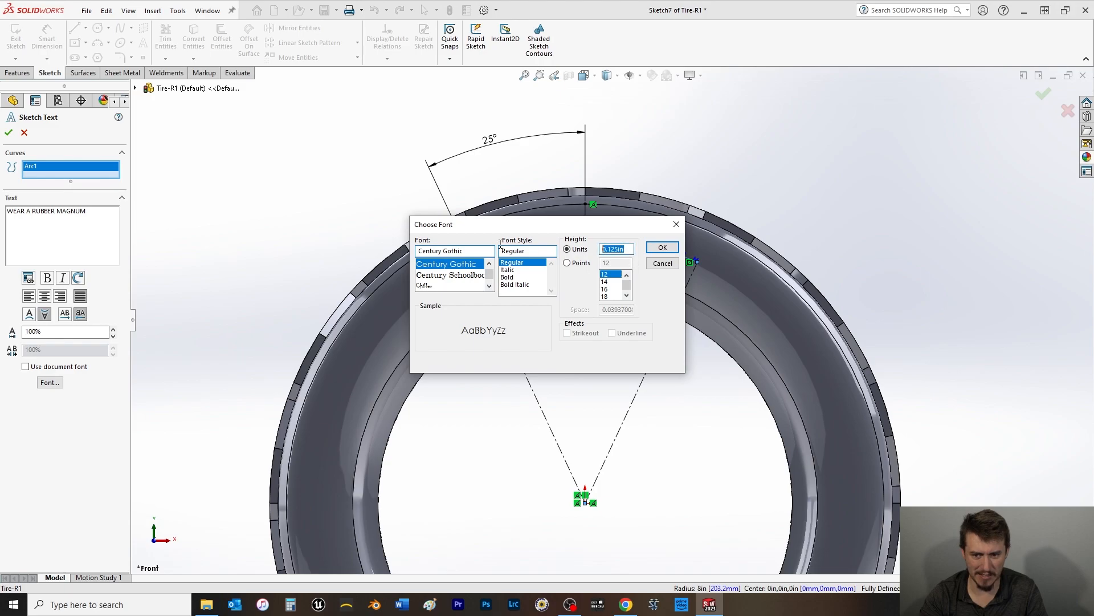
text(.25)
key(Return)
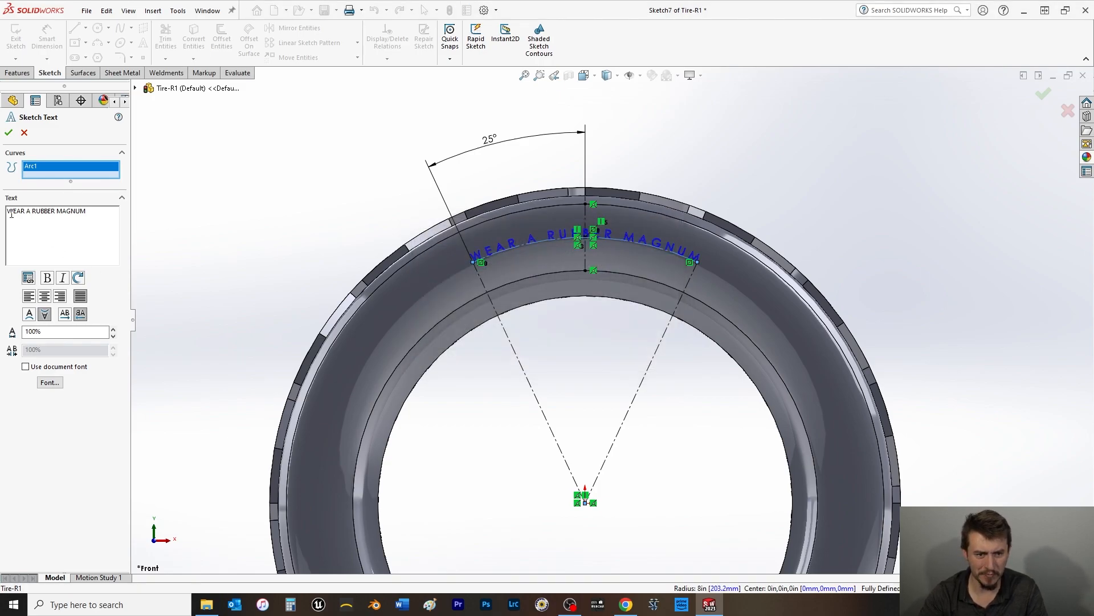
Step: Change the sketch text's font to Elephant and finish the text sketch
click(49, 383)
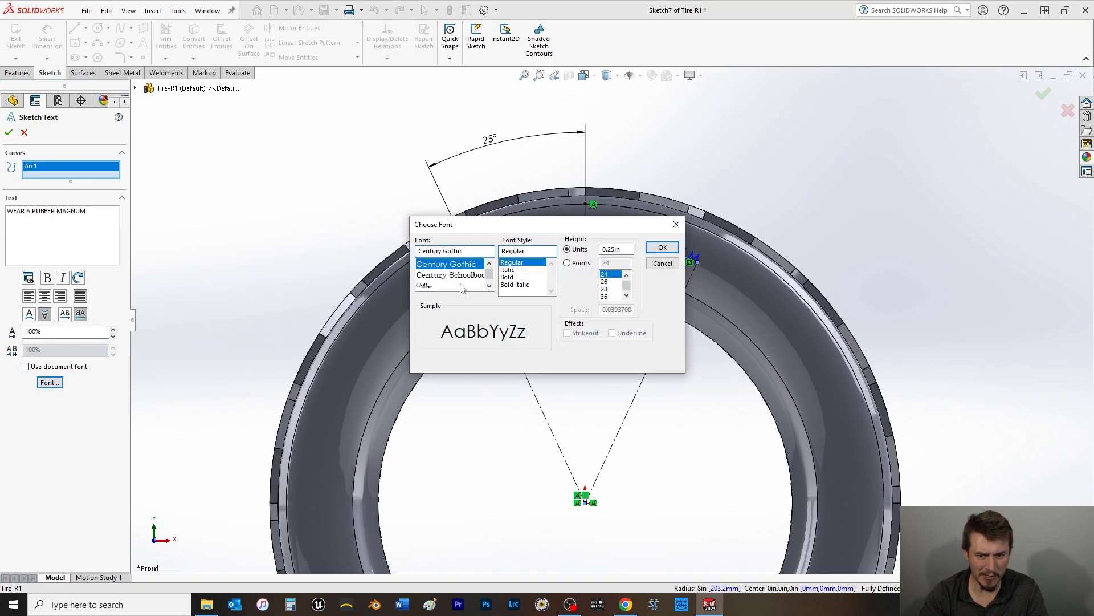
scroll(456, 282, down, 1)
scroll(444, 278, down, 3)
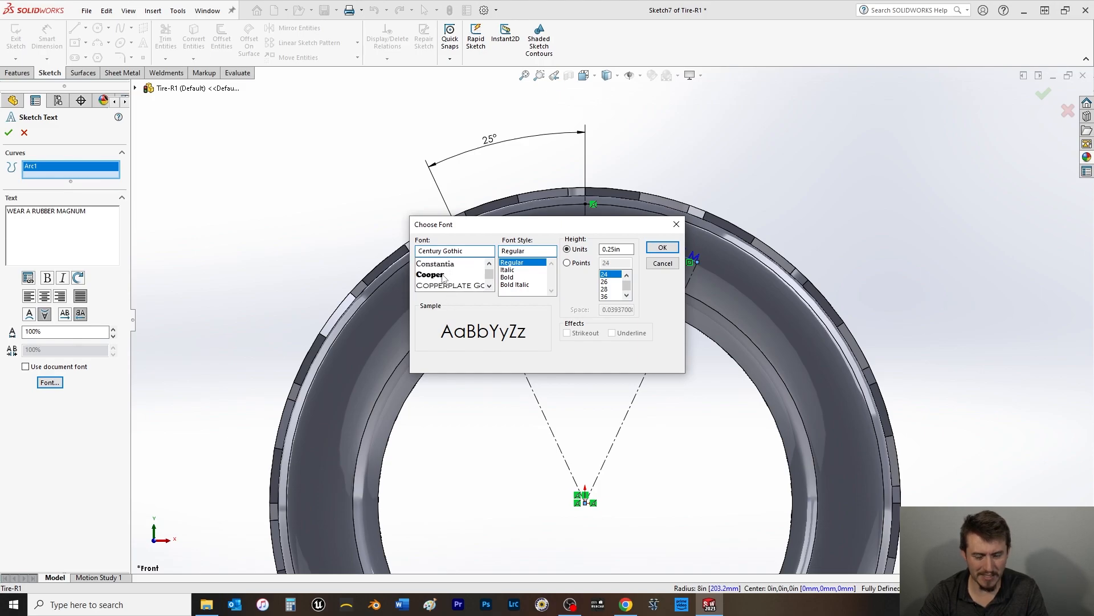
scroll(444, 278, down, 3)
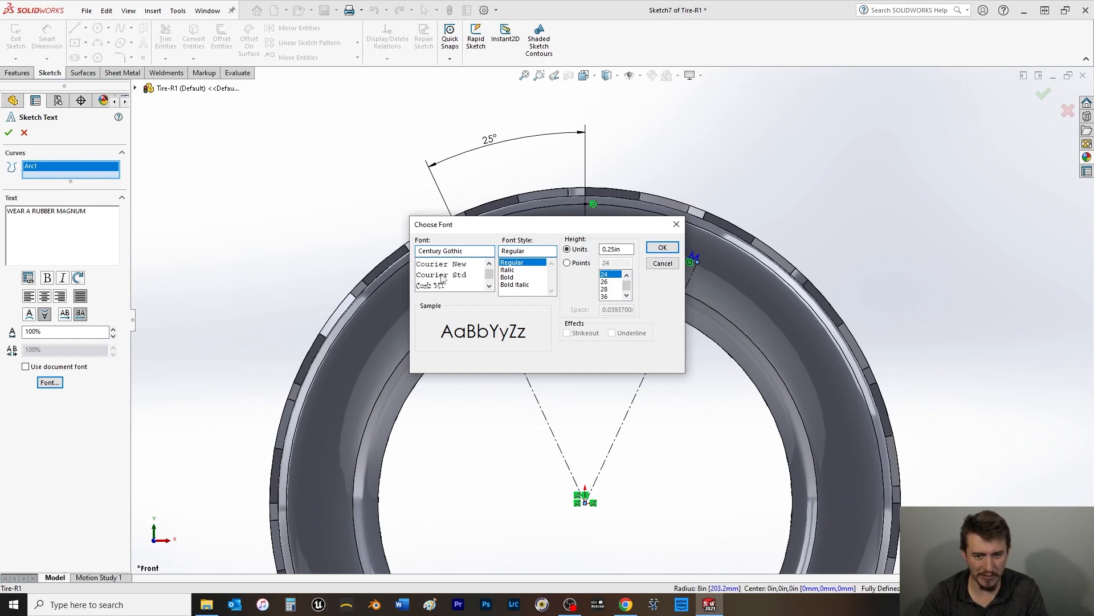
scroll(442, 278, down, 3)
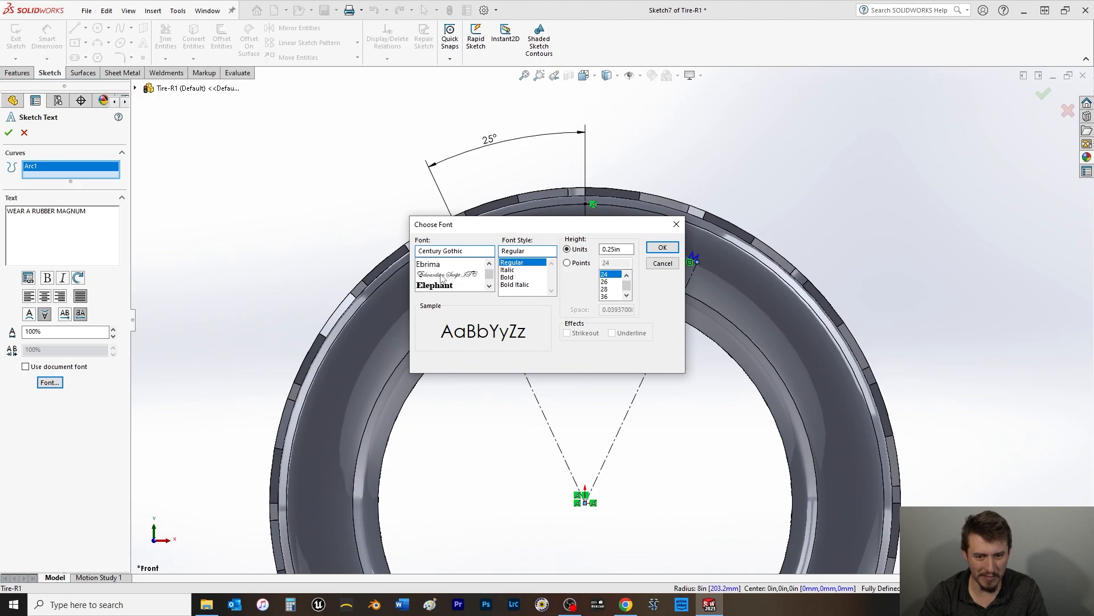
scroll(442, 278, down, 2)
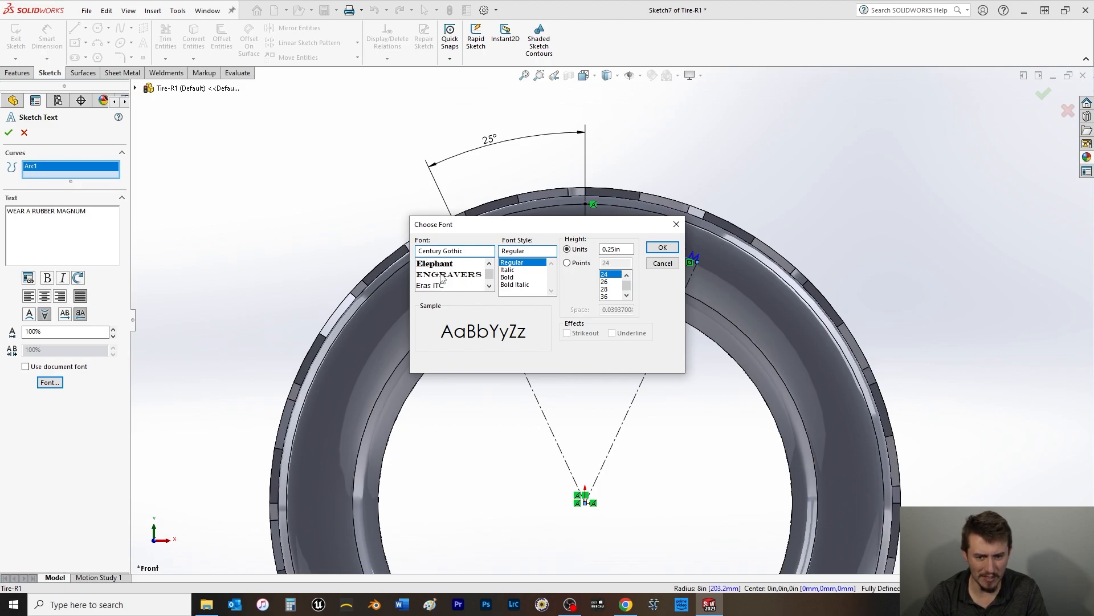
click(443, 264)
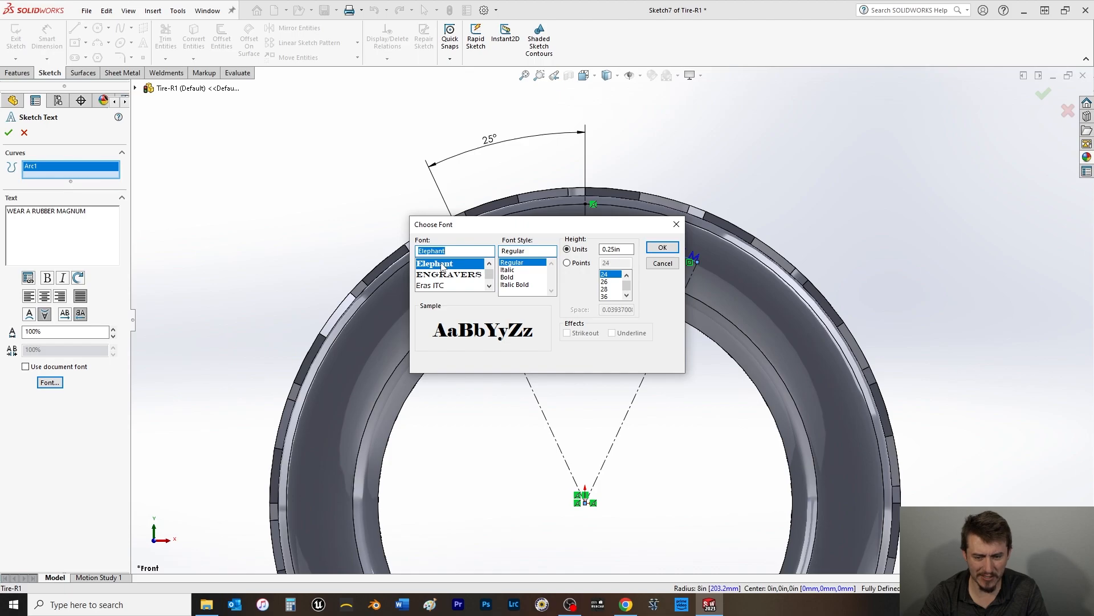
click(662, 247)
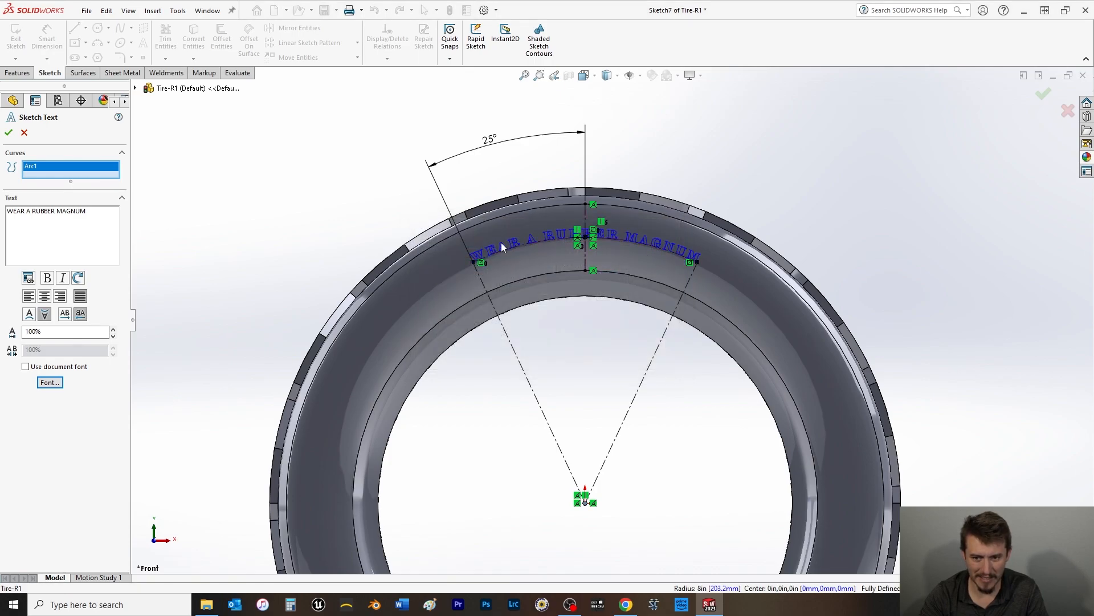
click(8, 133)
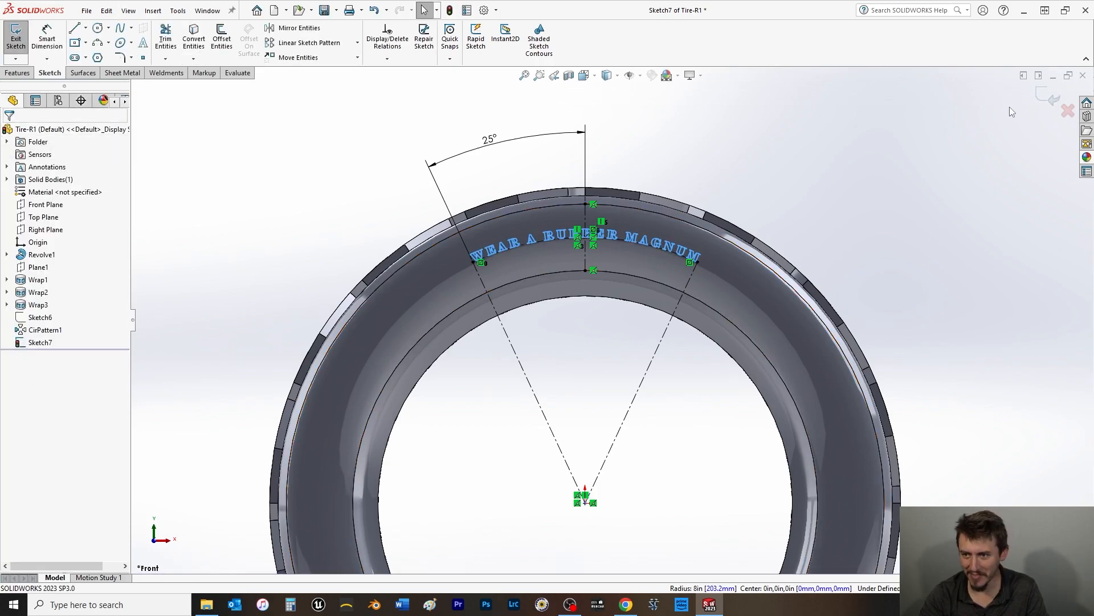
click(873, 165)
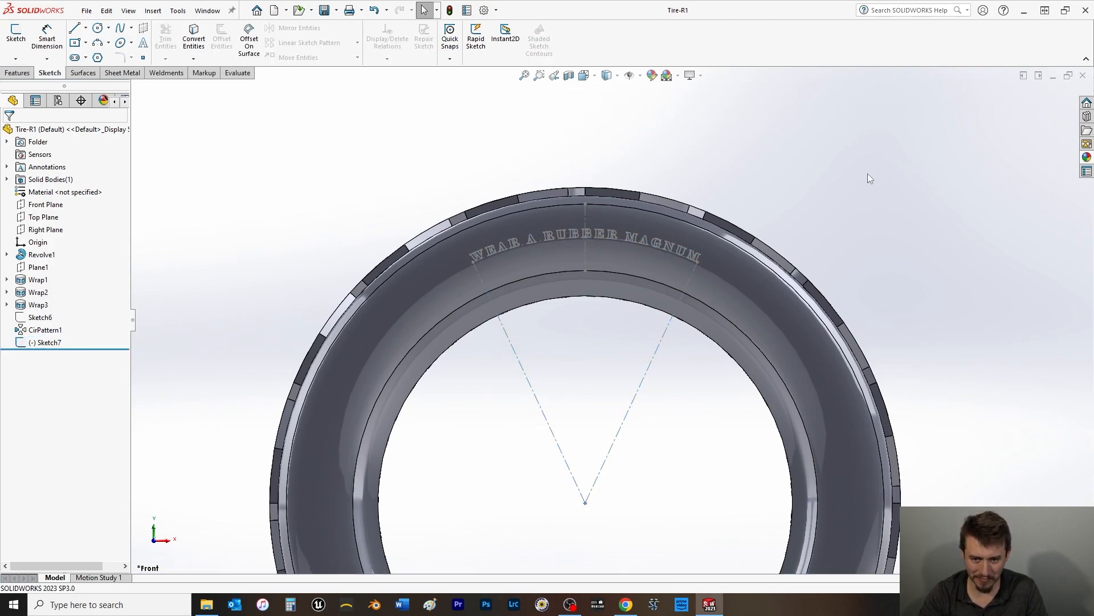
Step: Wrap the text sketch onto the tire's sidewall face as a 0.03125 in emboss using the Spline Surface method
click(18, 73)
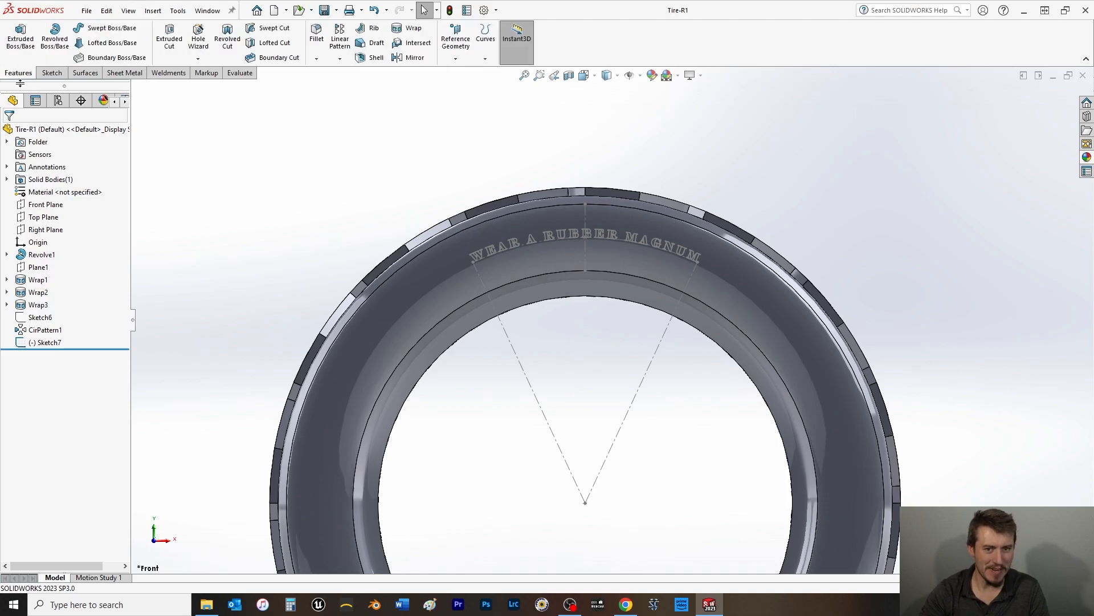
click(404, 28)
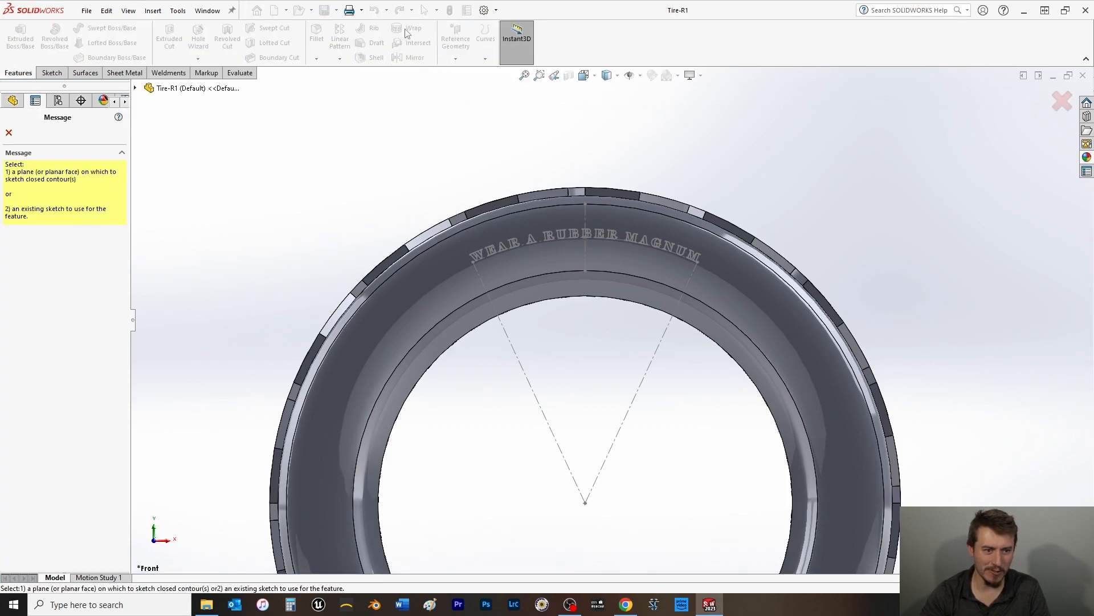
click(136, 88)
click(187, 302)
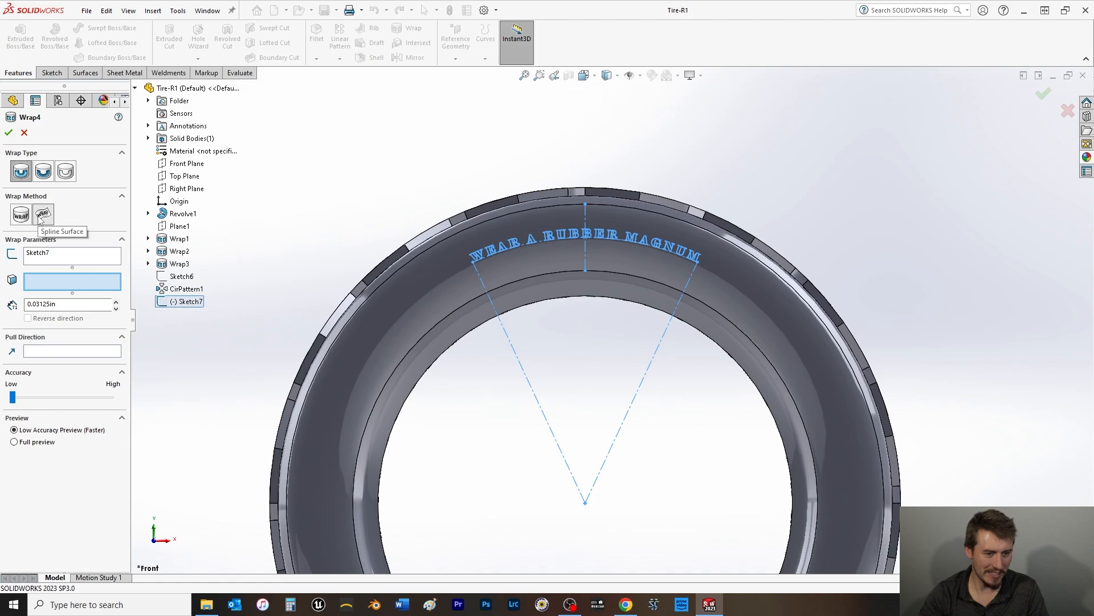
click(43, 216)
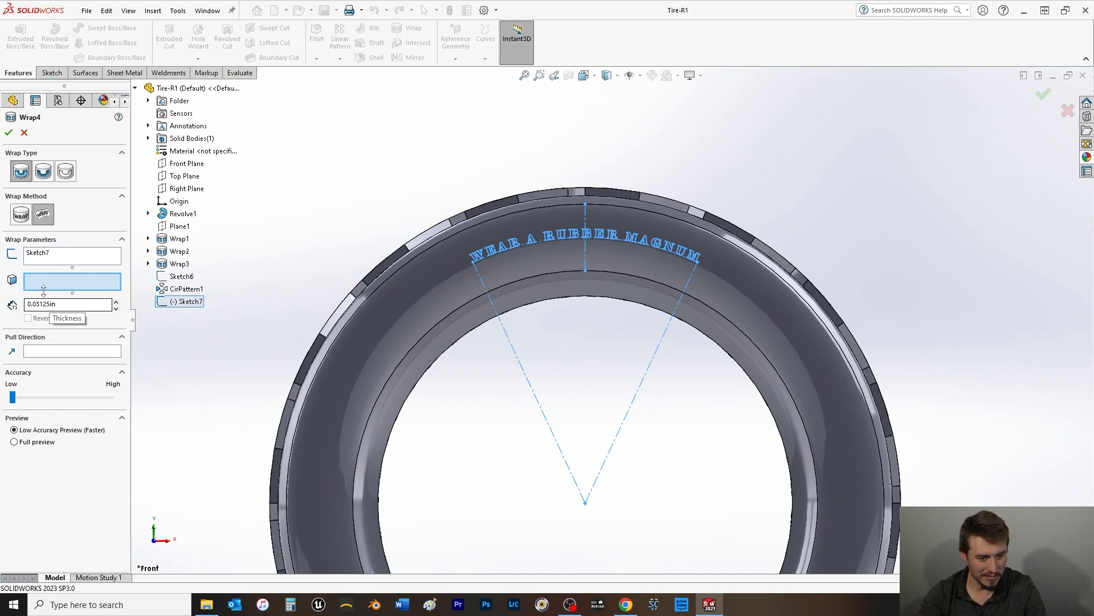
click(436, 286)
click(9, 132)
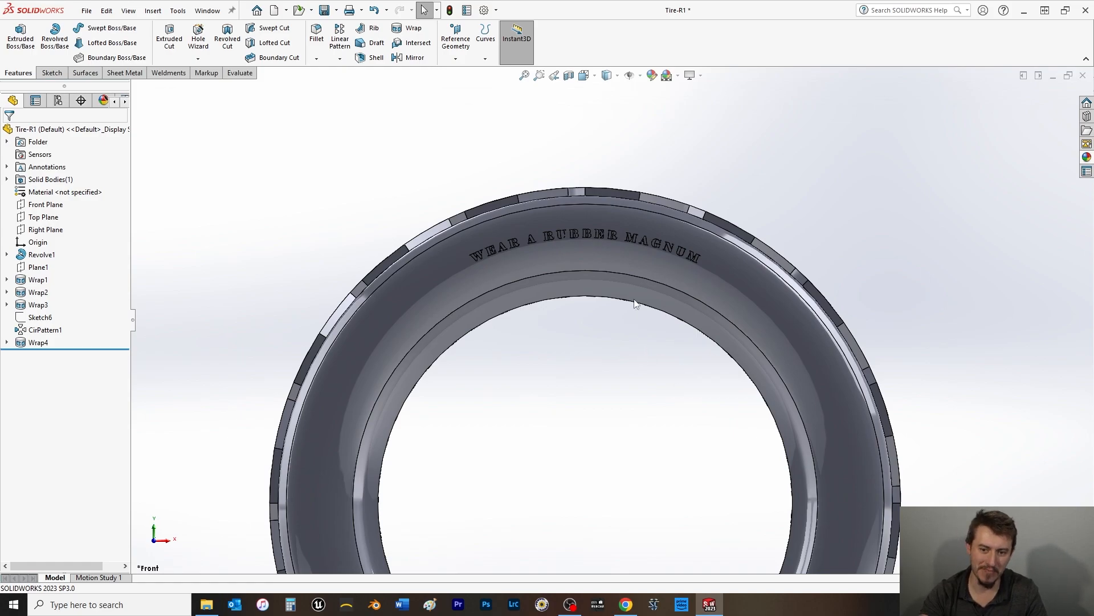
scroll(612, 251, down, 3)
middle_drag(635, 430, 447, 258)
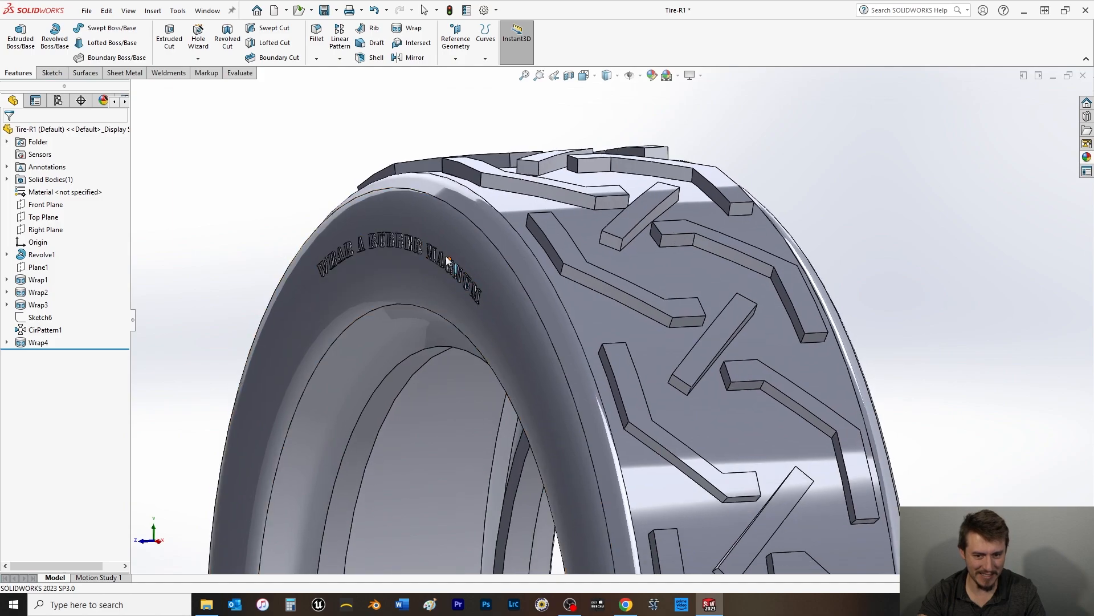
scroll(418, 418, up, 3)
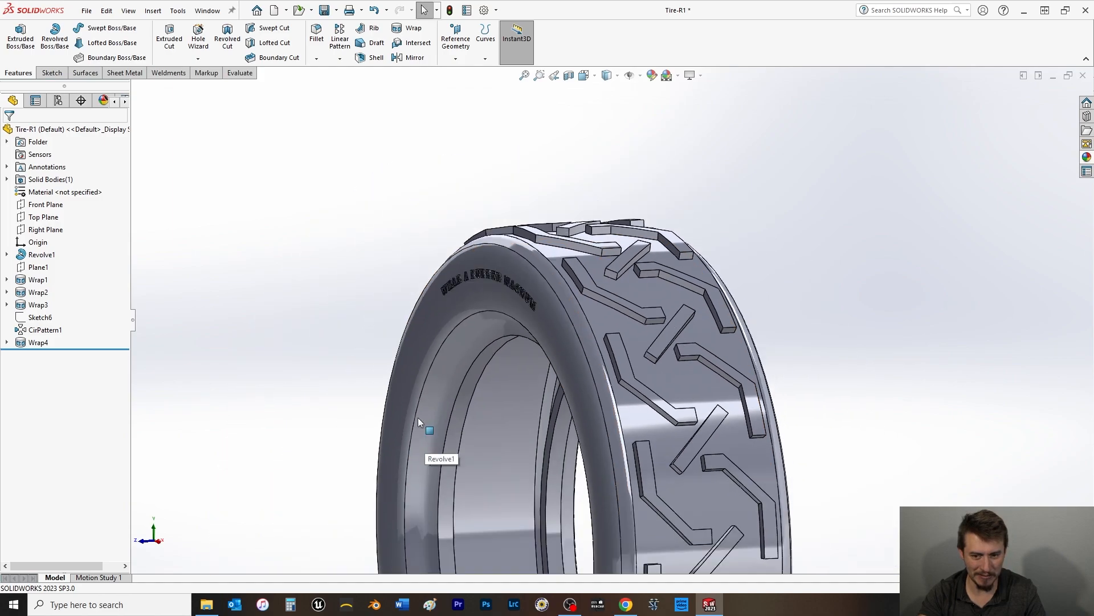
middle_drag(340, 381, 421, 369)
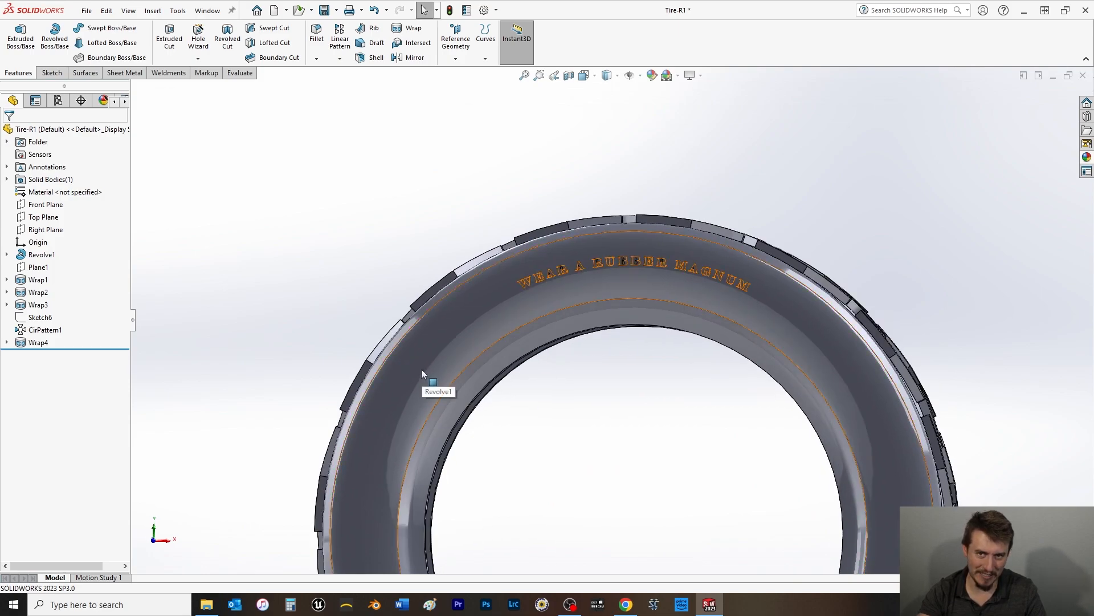
scroll(422, 370, up, 1)
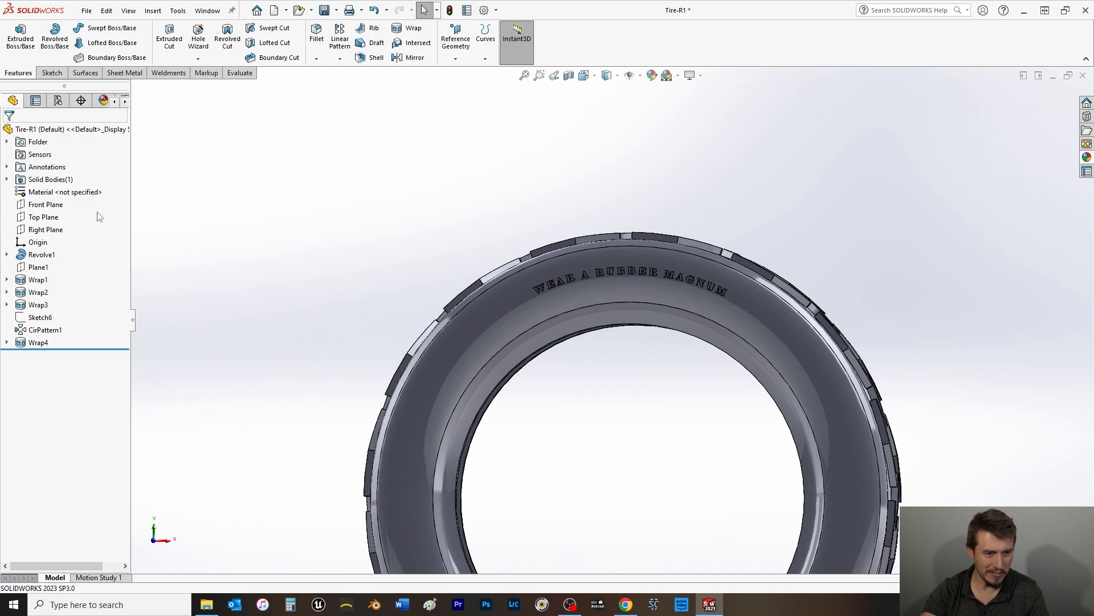
right_click(85, 196)
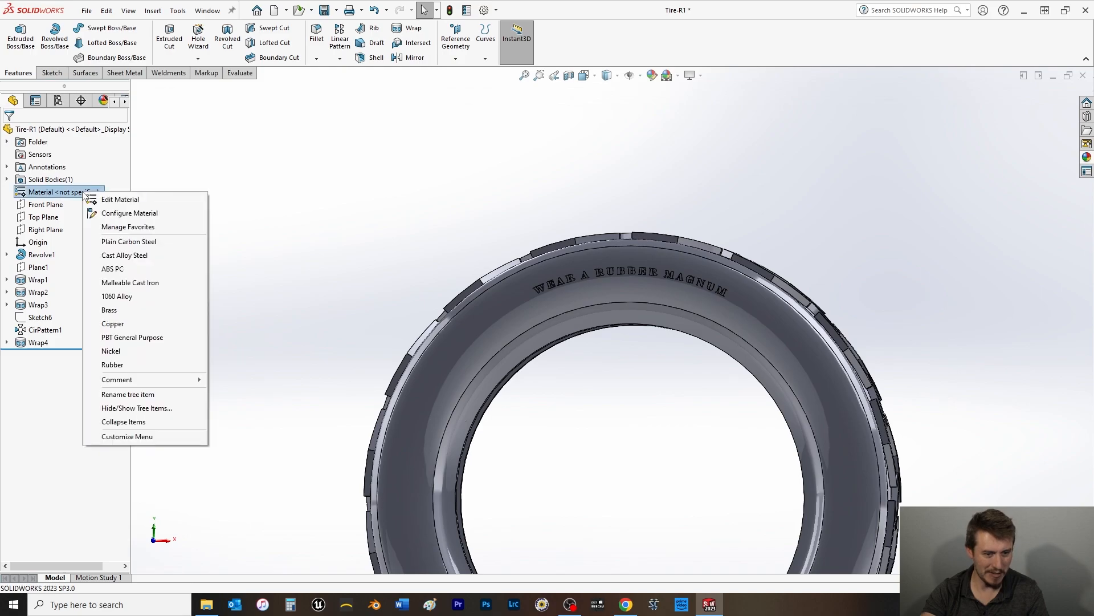
click(122, 213)
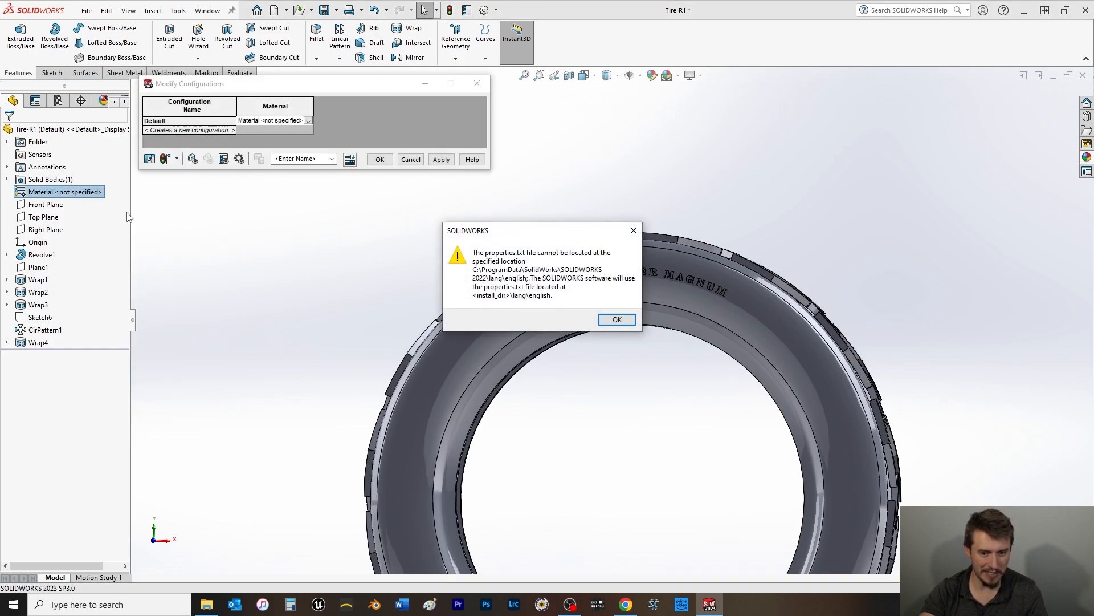
click(616, 319)
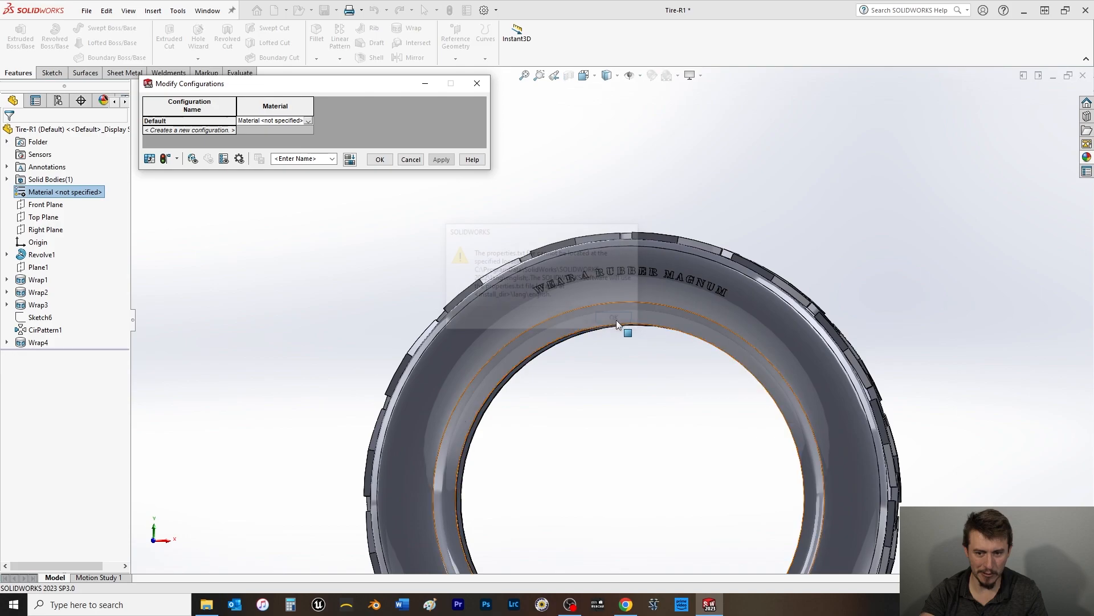
click(410, 160)
Step: Apply the BUTYL material from the Rubber category of SOLIDWORKS Materials to the tire
right_click(47, 193)
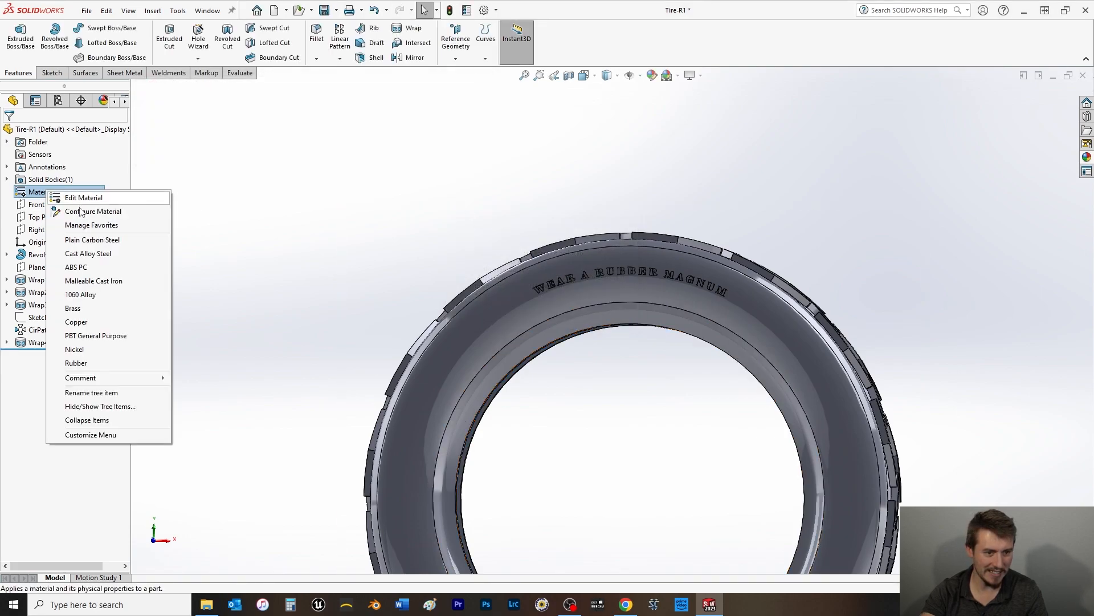
click(82, 198)
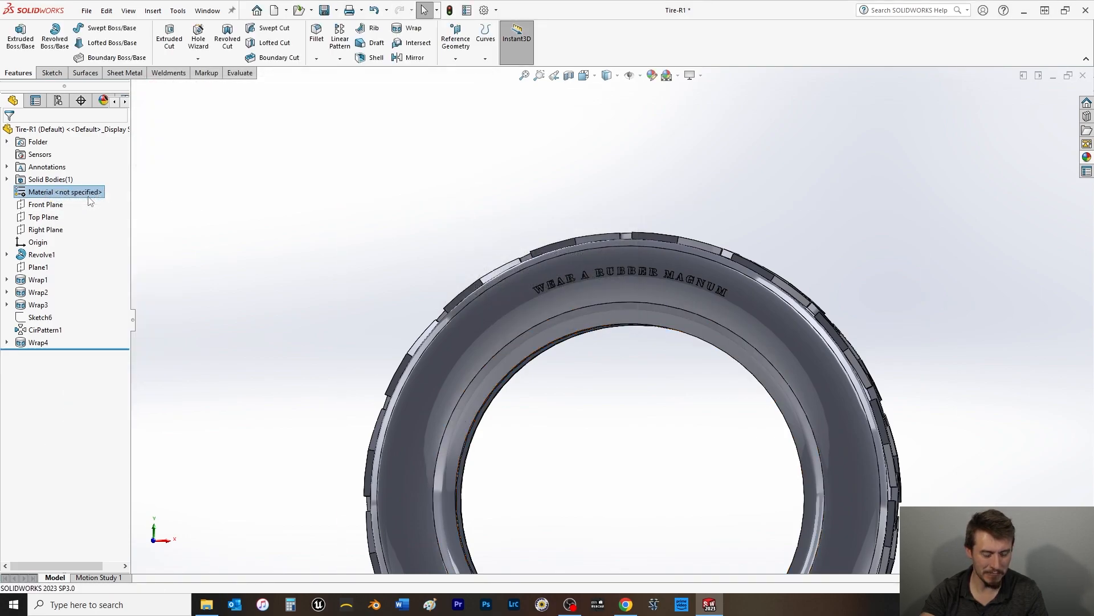
click(340, 191)
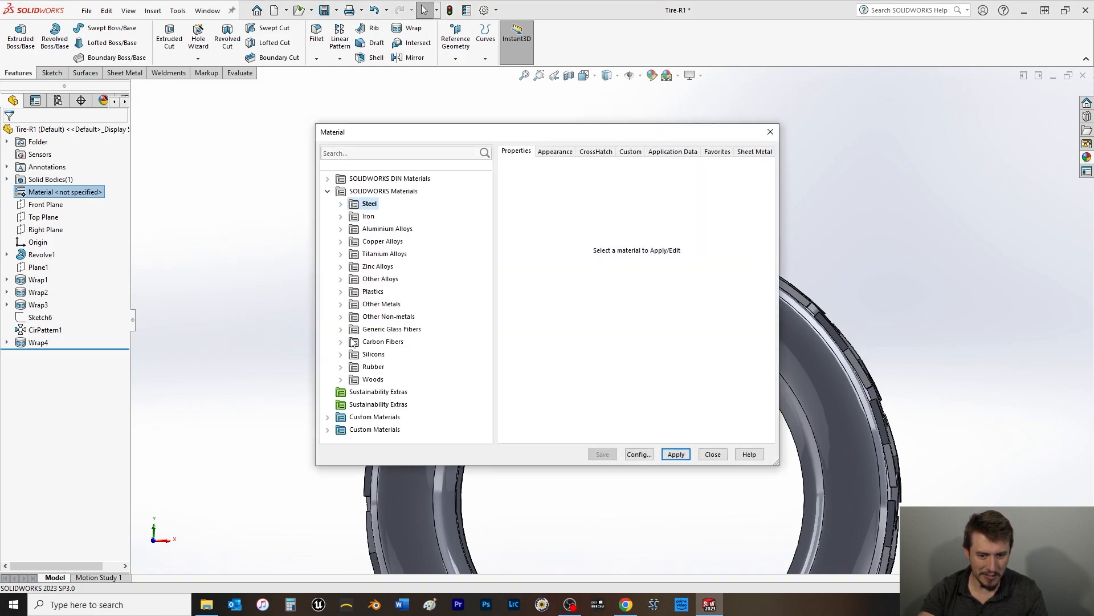
click(342, 367)
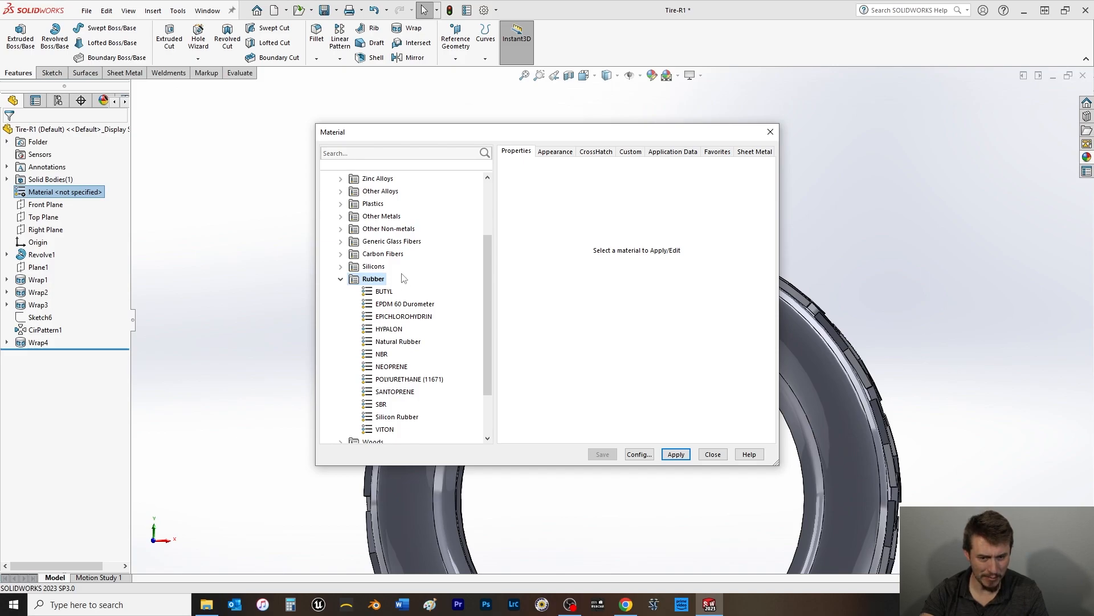
click(385, 291)
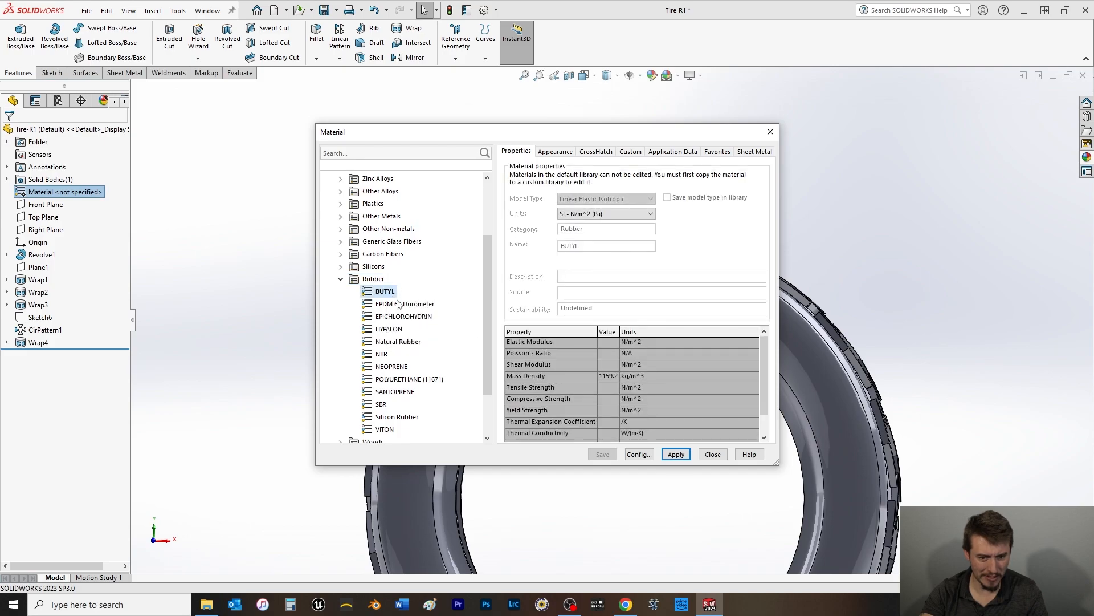
click(672, 455)
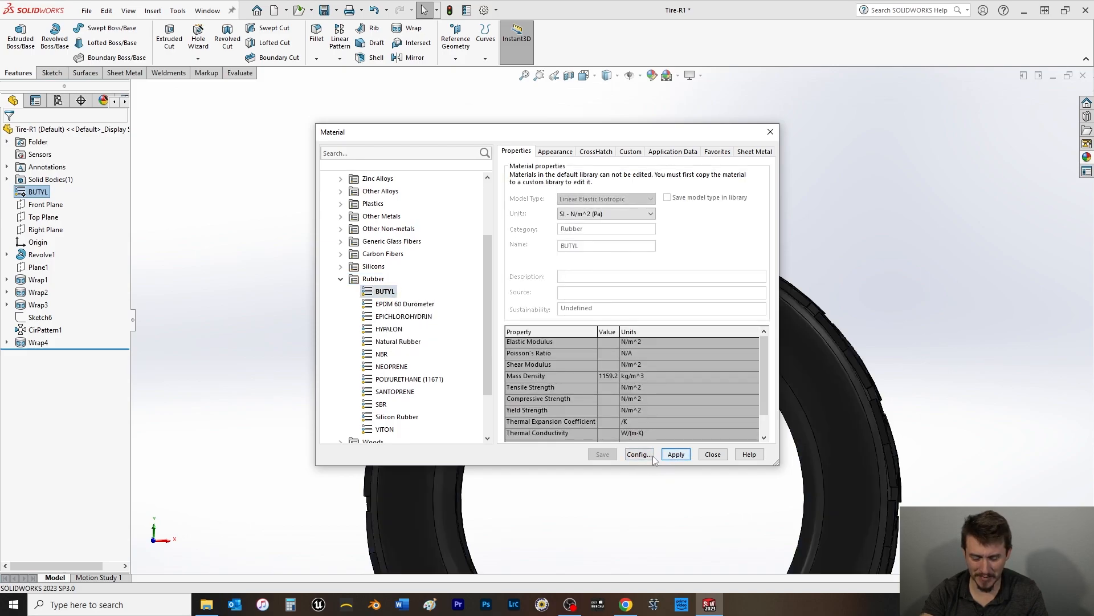
click(712, 455)
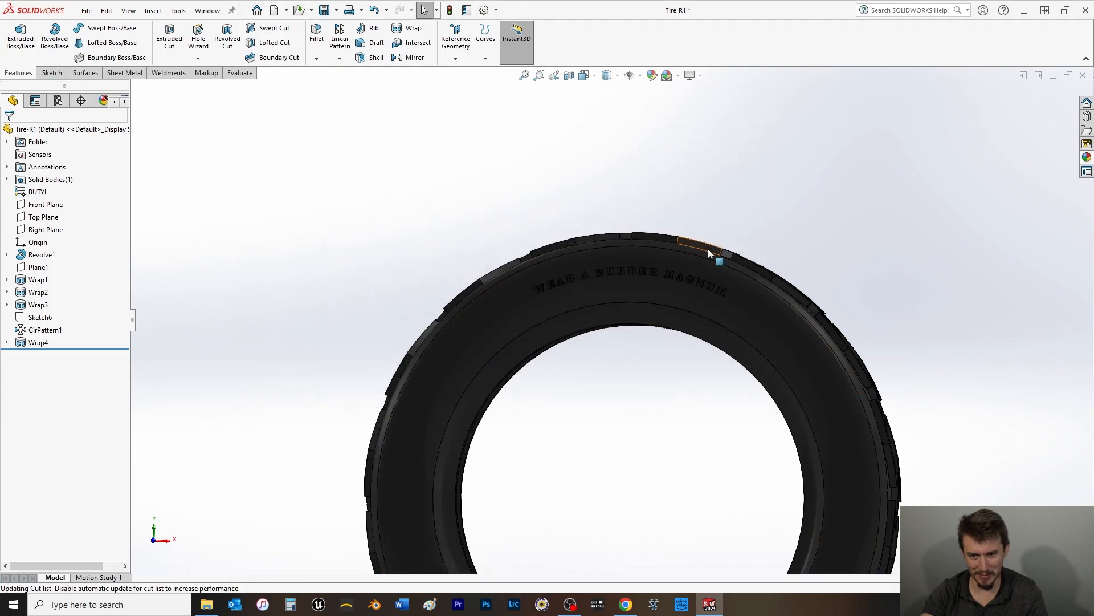
Step: Edit the face appearance of the embossed letter W and set its color to white (RGB 255, 255, 255)
scroll(560, 289, down, 5)
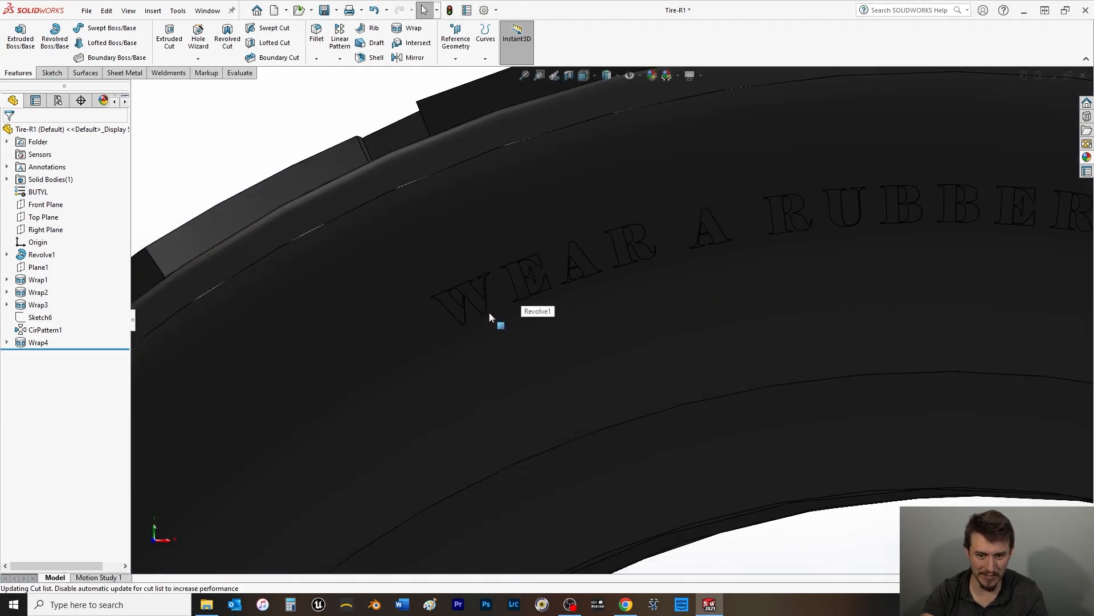
right_click(481, 308)
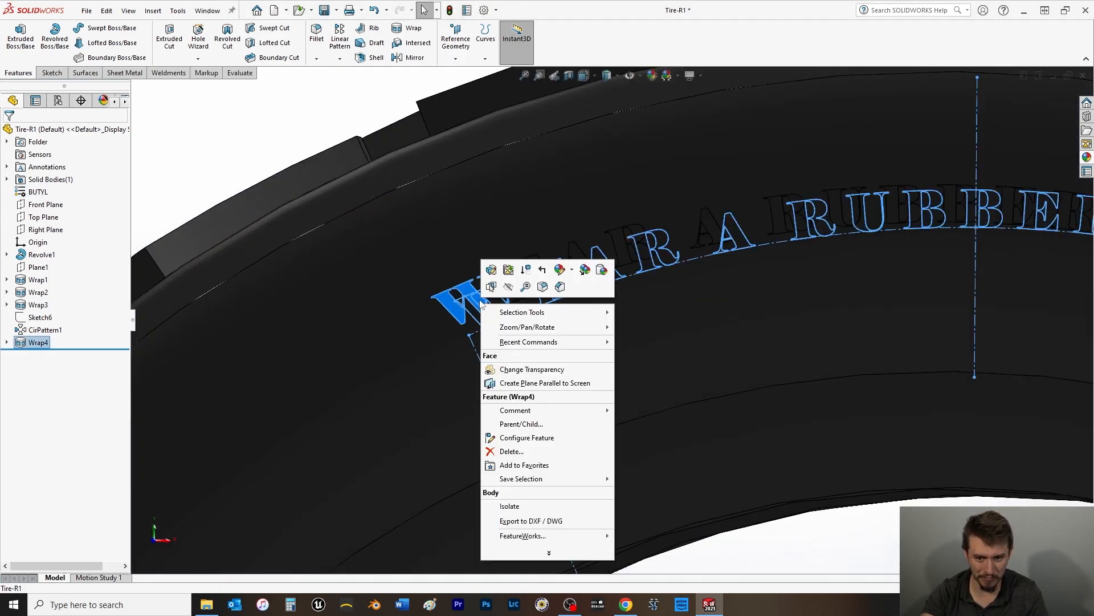
click(572, 269)
click(575, 297)
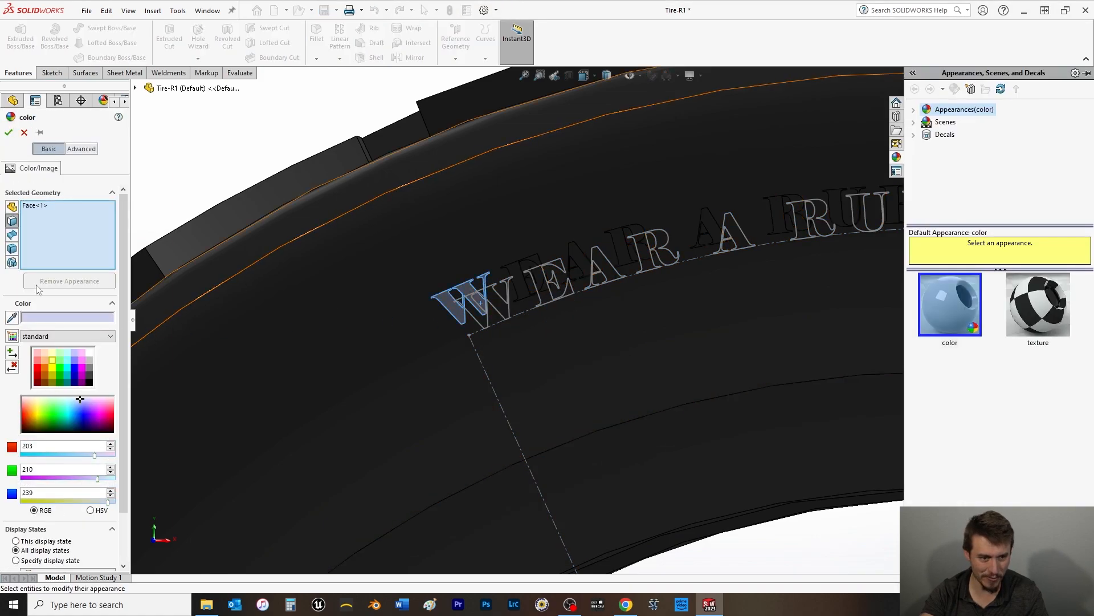
click(89, 352)
Step: Add the remaining letter faces of "WEAR" and the single "A" to the white appearance selection
scroll(559, 317, down, 5)
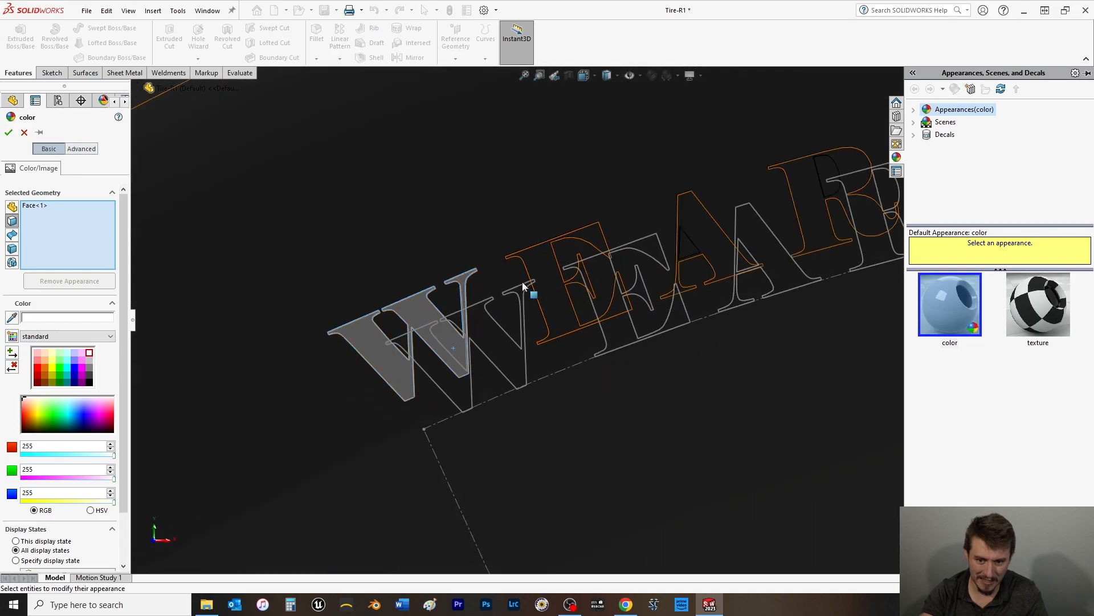
click(556, 310)
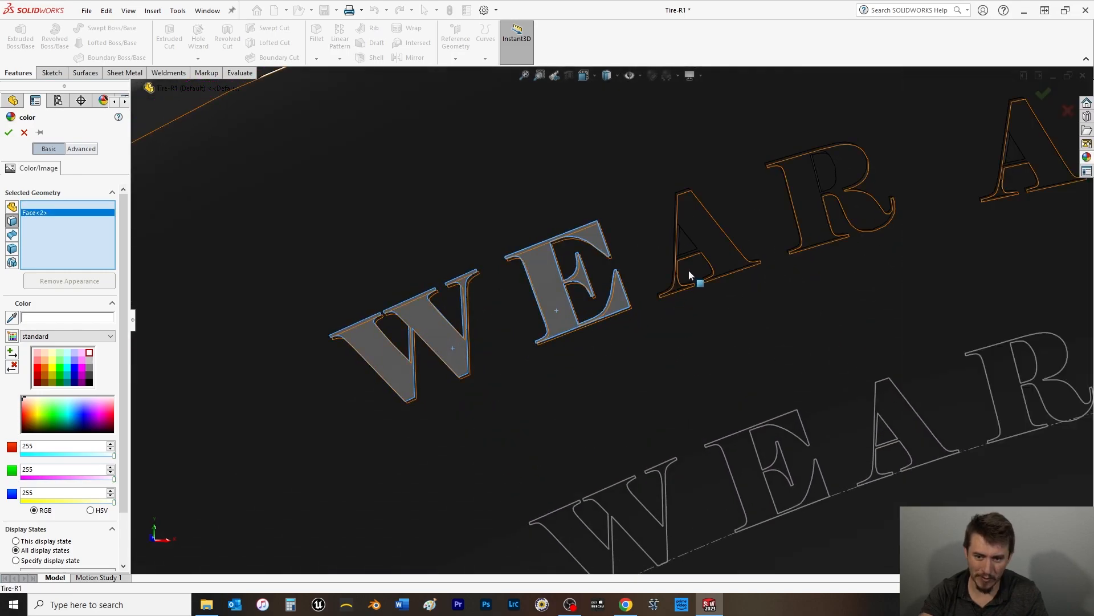
click(705, 230)
click(806, 218)
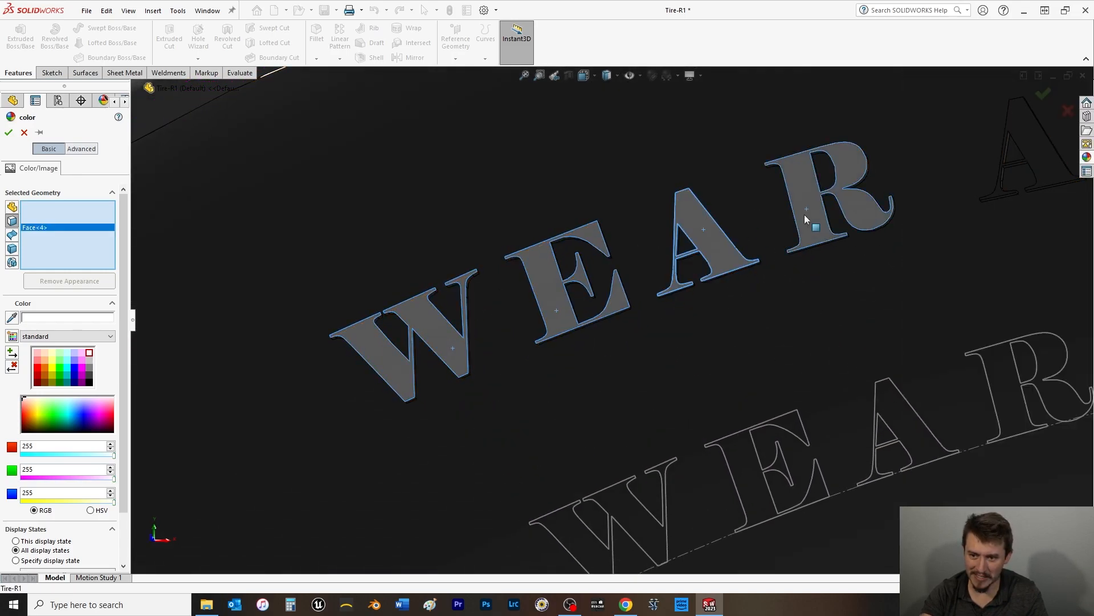
middle_drag(806, 220, 942, 243)
click(847, 218)
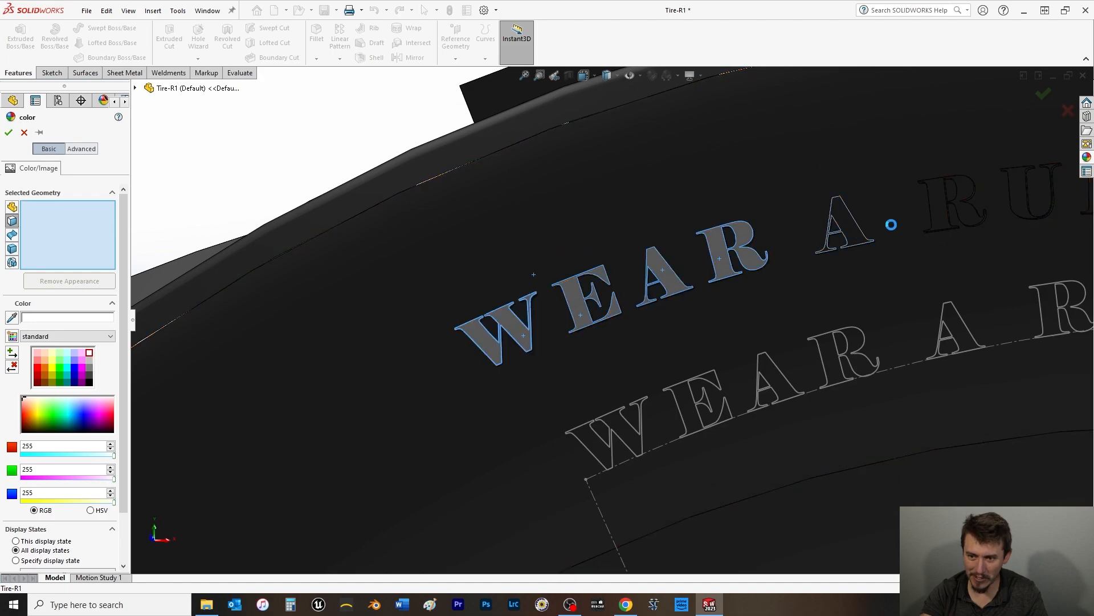
Step: Add all six letter faces of "RUBBER" to the white appearance selection
click(944, 209)
click(1021, 203)
middle_drag(1021, 203, 911, 273)
click(1020, 214)
click(873, 259)
scroll(934, 265, down, 2)
click(895, 263)
scroll(894, 265, up, 2)
scroll(885, 302, down, 3)
click(776, 289)
Step: Add all letter faces of "MAGNUM" to the selection and apply the white color to the lettering
click(958, 300)
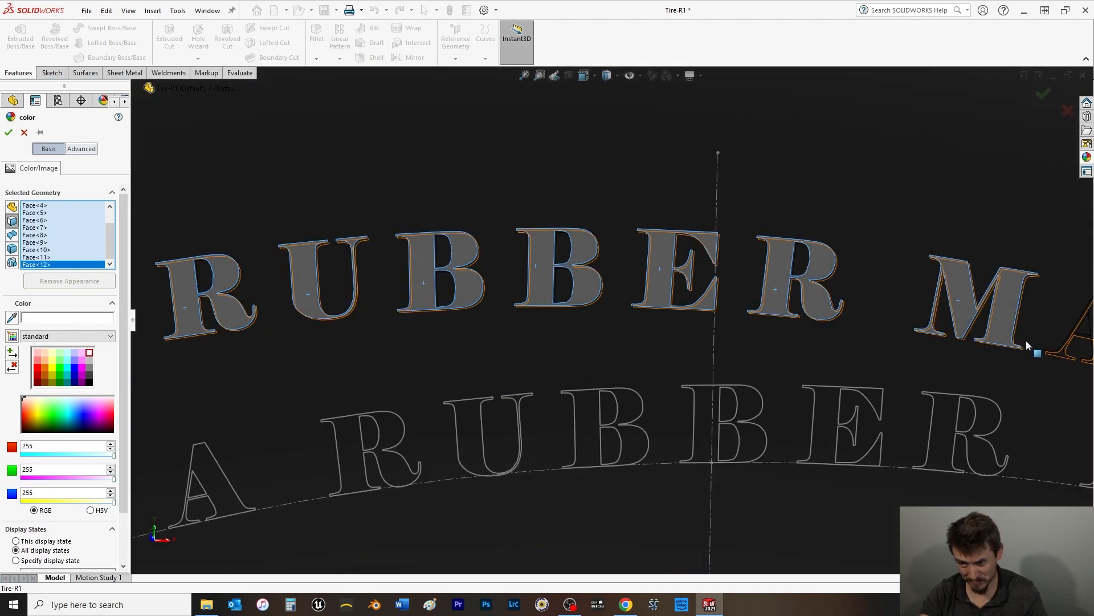
scroll(1026, 340, up, 2)
scroll(879, 351, down, 3)
click(744, 304)
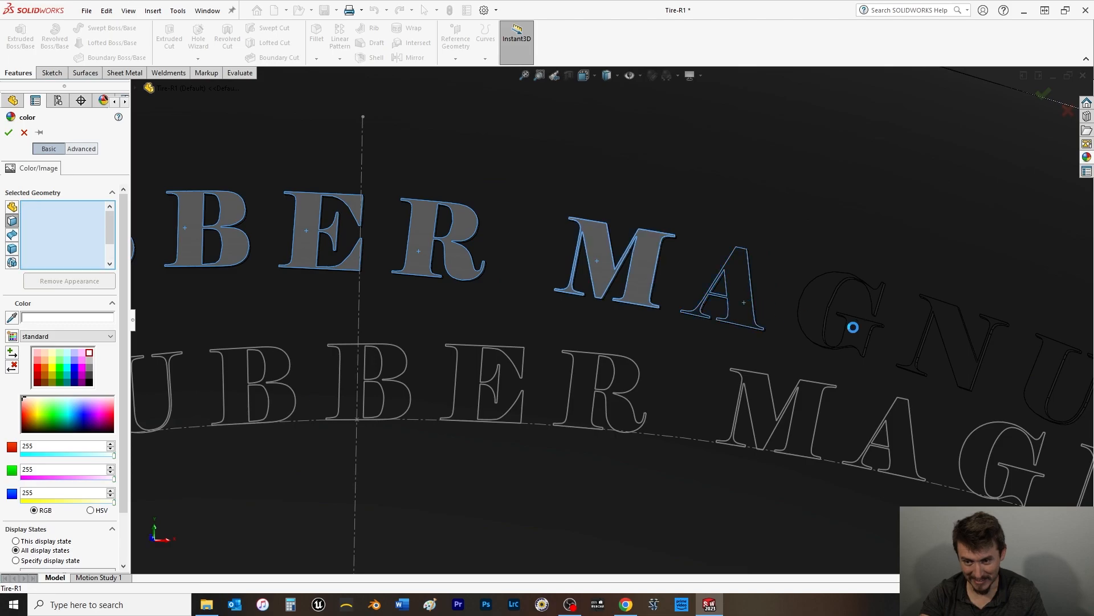
click(809, 306)
click(957, 358)
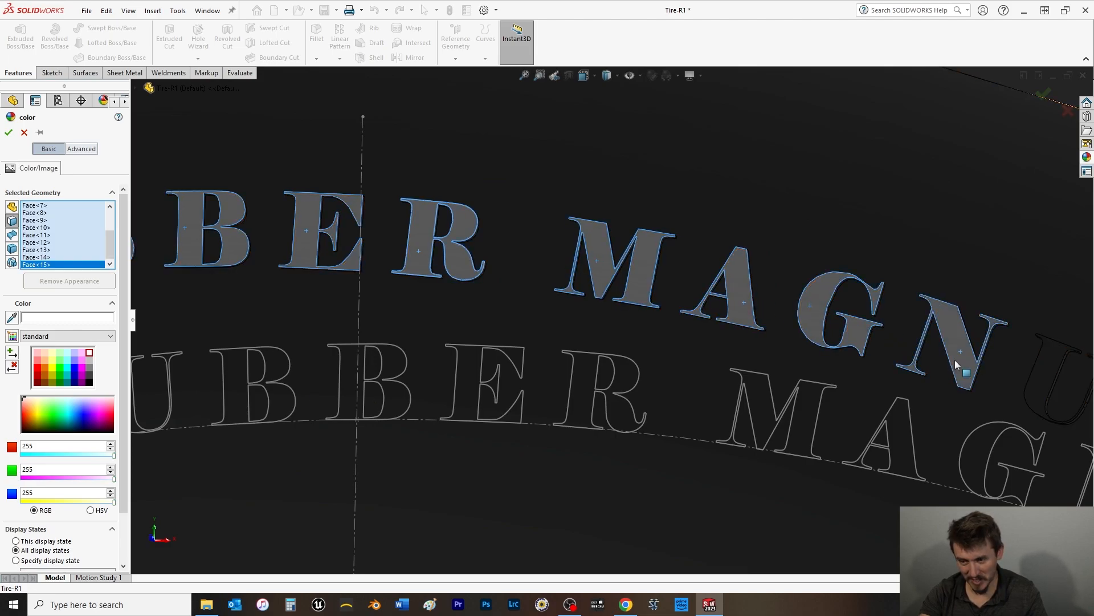
scroll(1005, 384, up, 2)
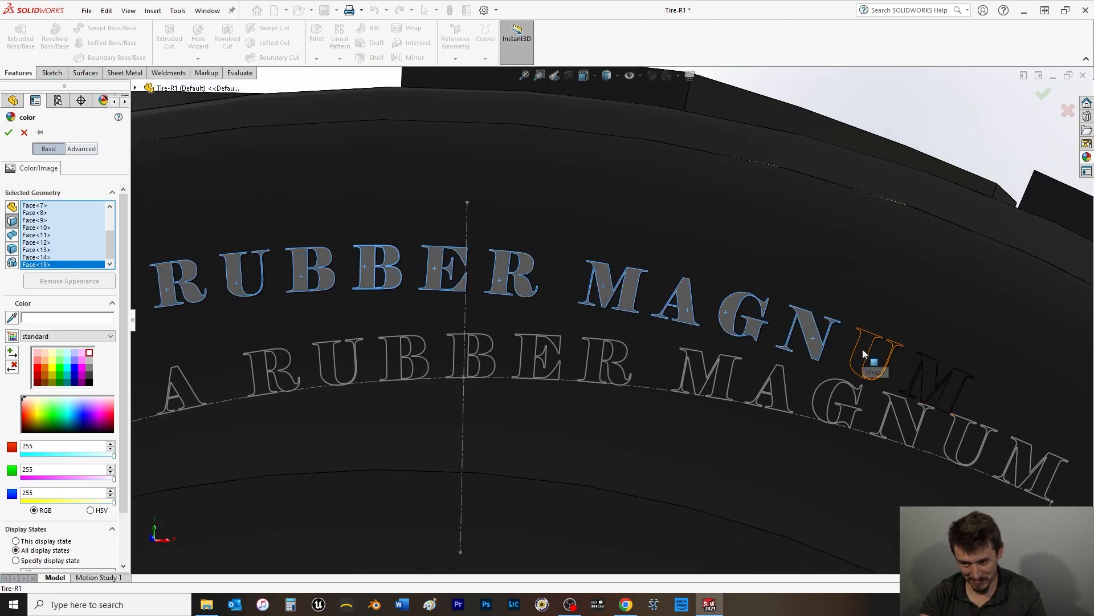
click(863, 348)
click(928, 374)
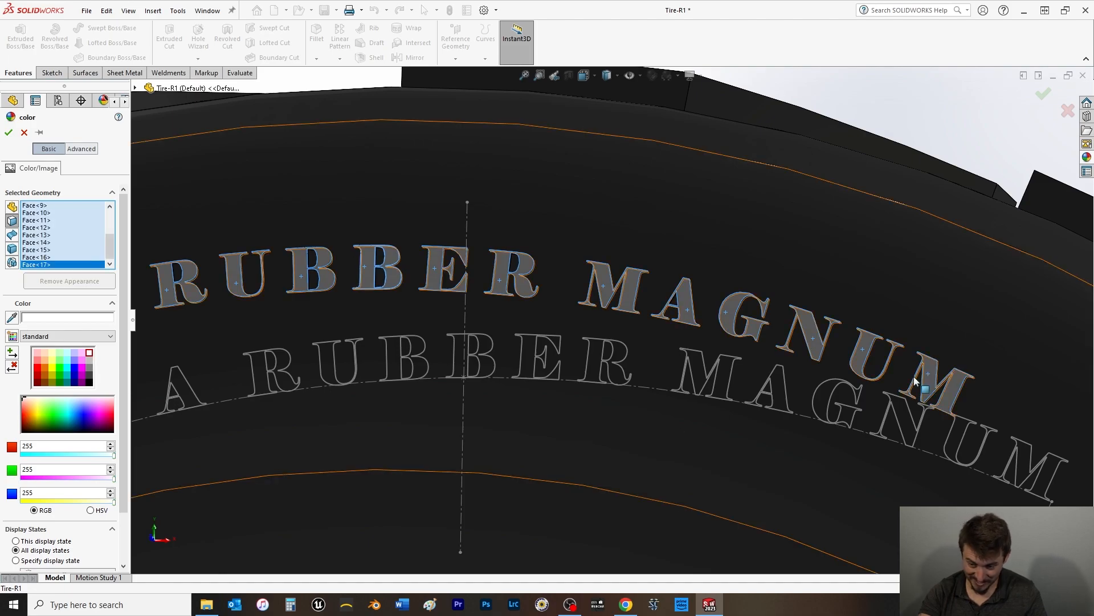
scroll(616, 330, up, 2)
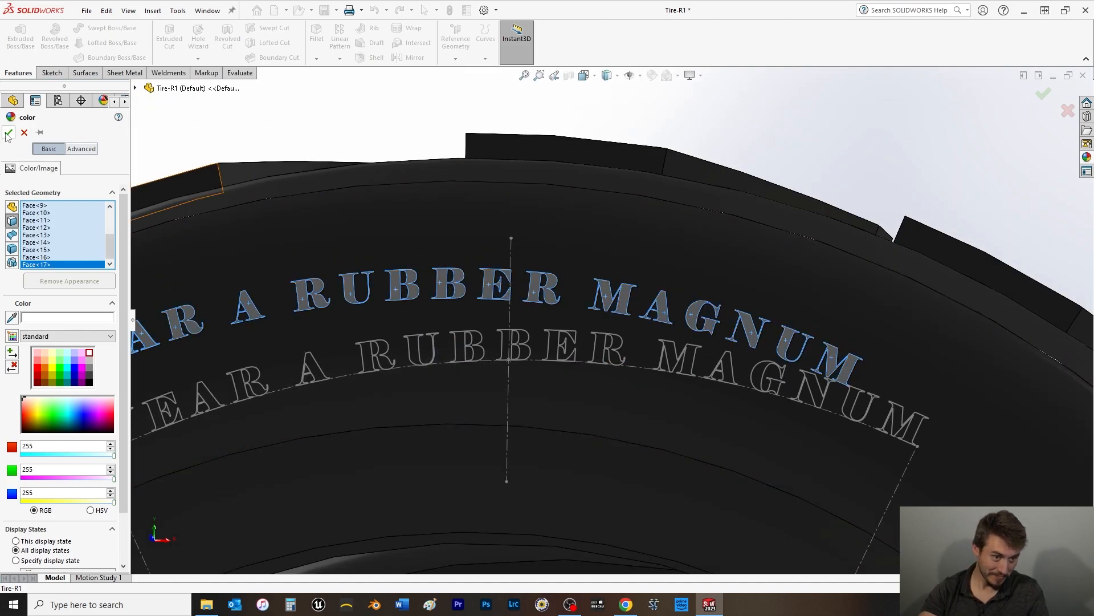
key(Return)
Step: Open the text sketch of the last wrap feature for editing and bring up the "WEAR A RUBBER MAGNUM" sketch text settings
scroll(509, 309, up, 5)
middle_drag(511, 287, 475, 207)
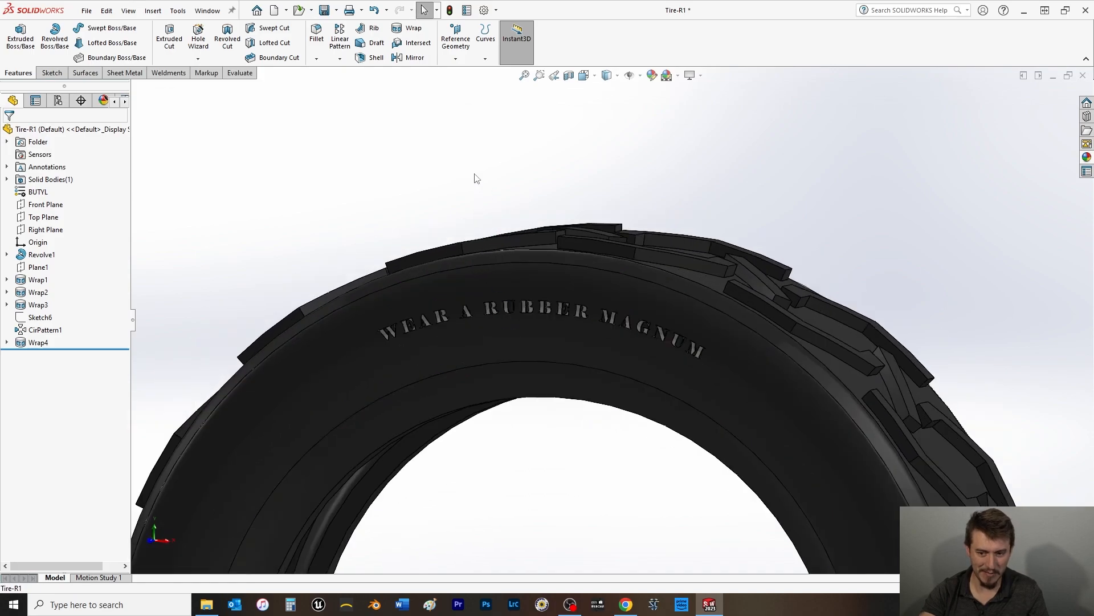
click(7, 342)
click(61, 355)
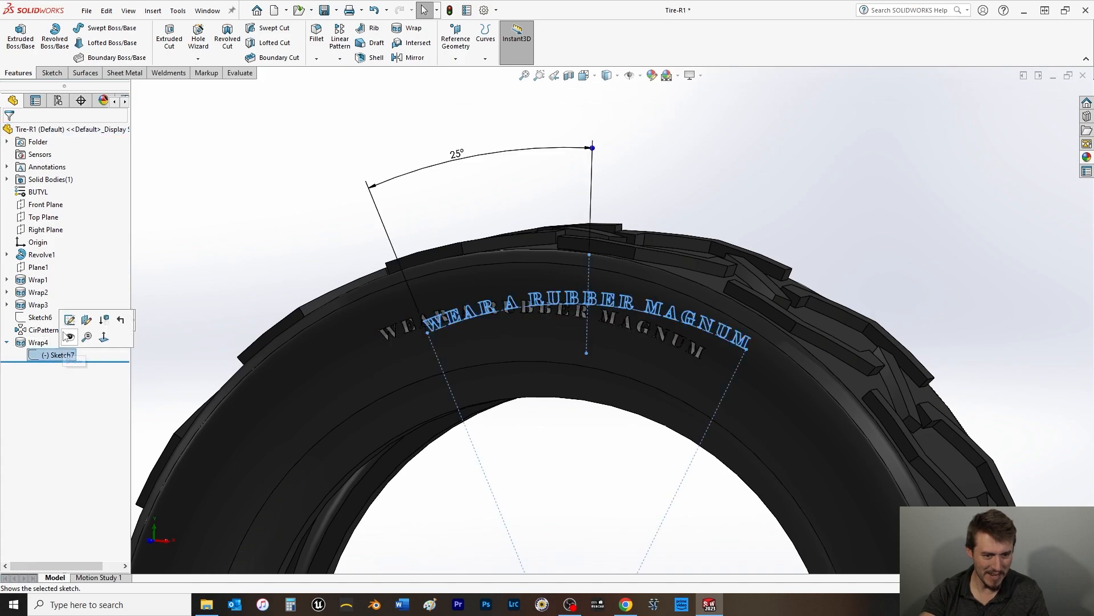
click(78, 321)
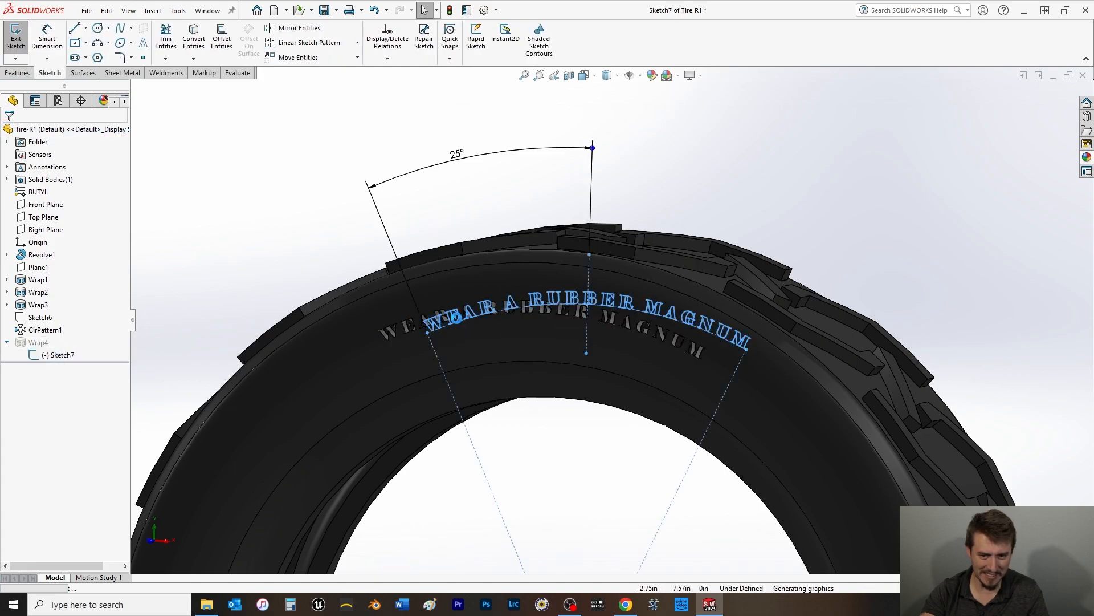
click(455, 317)
double_click(454, 315)
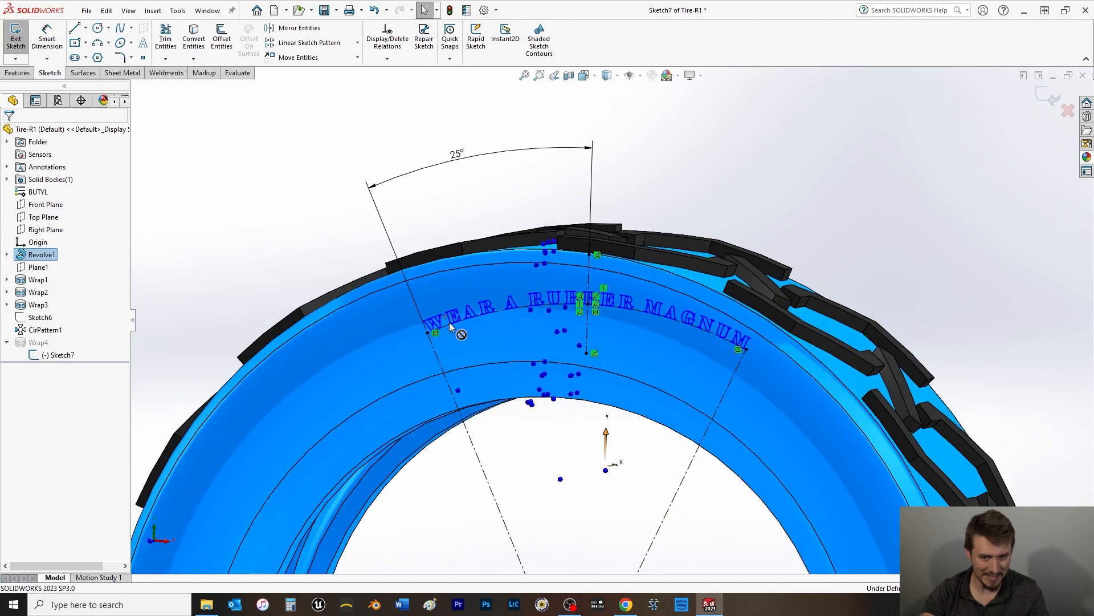
scroll(442, 328, down, 3)
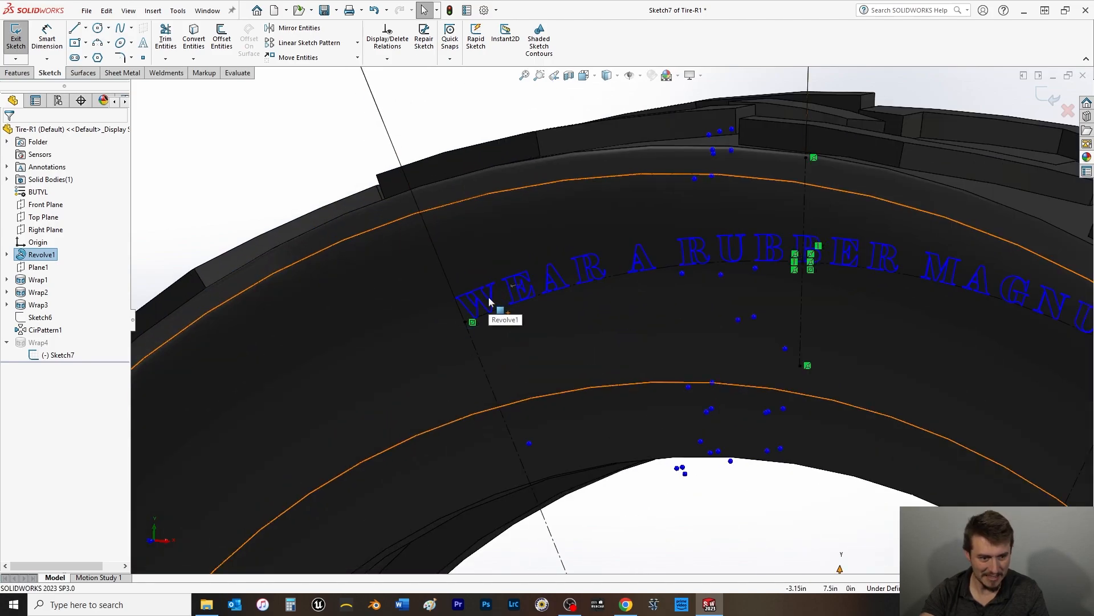
double_click(464, 296)
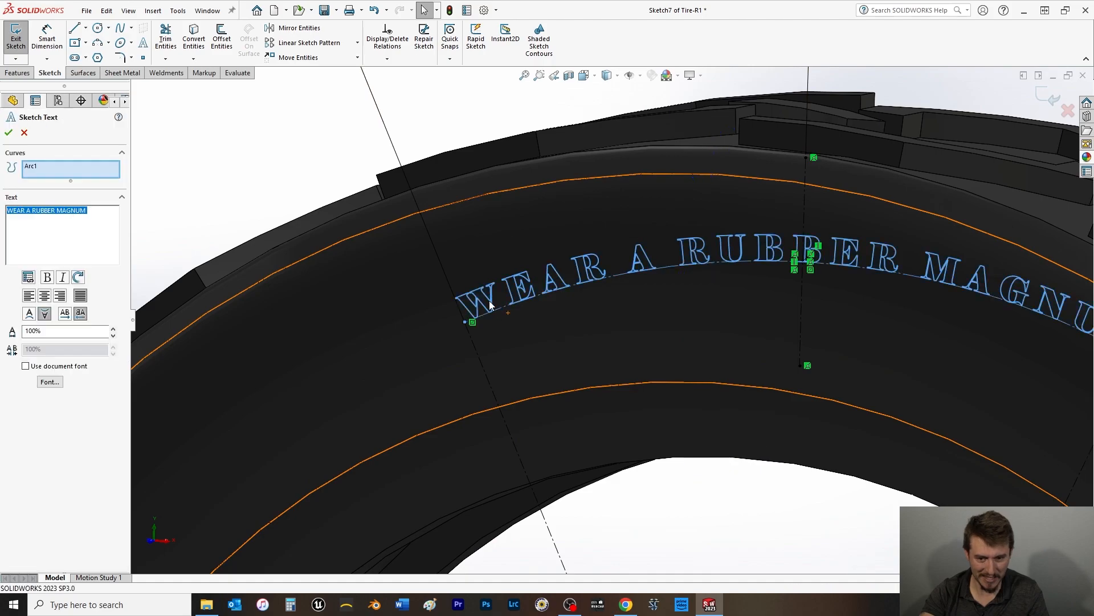
Step: Set the font height of the sketch text to 0.375 in
click(50, 381)
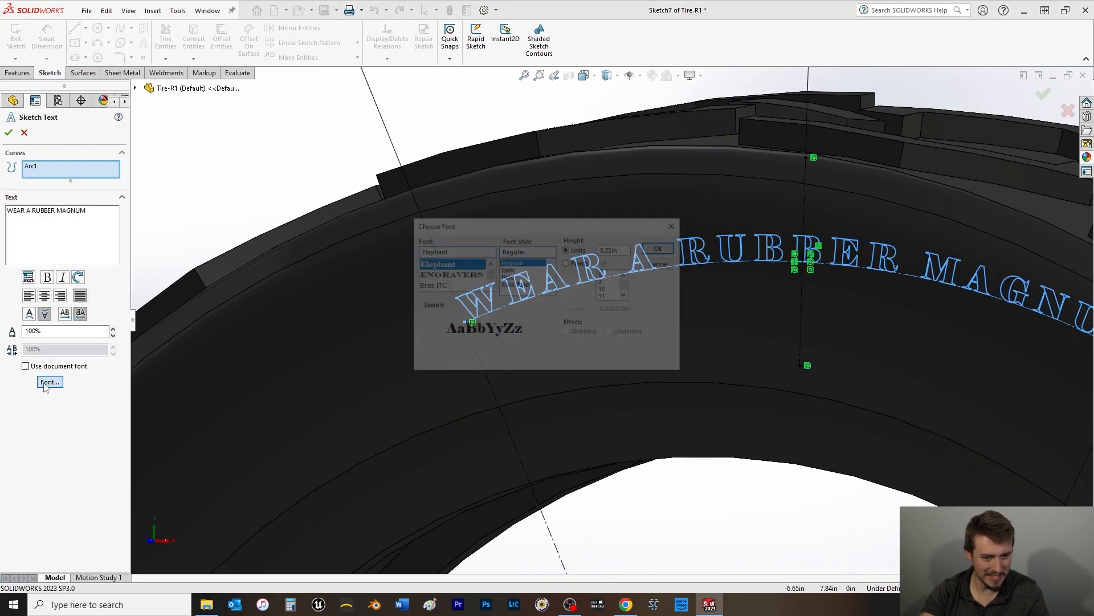
drag(627, 252, 604, 249)
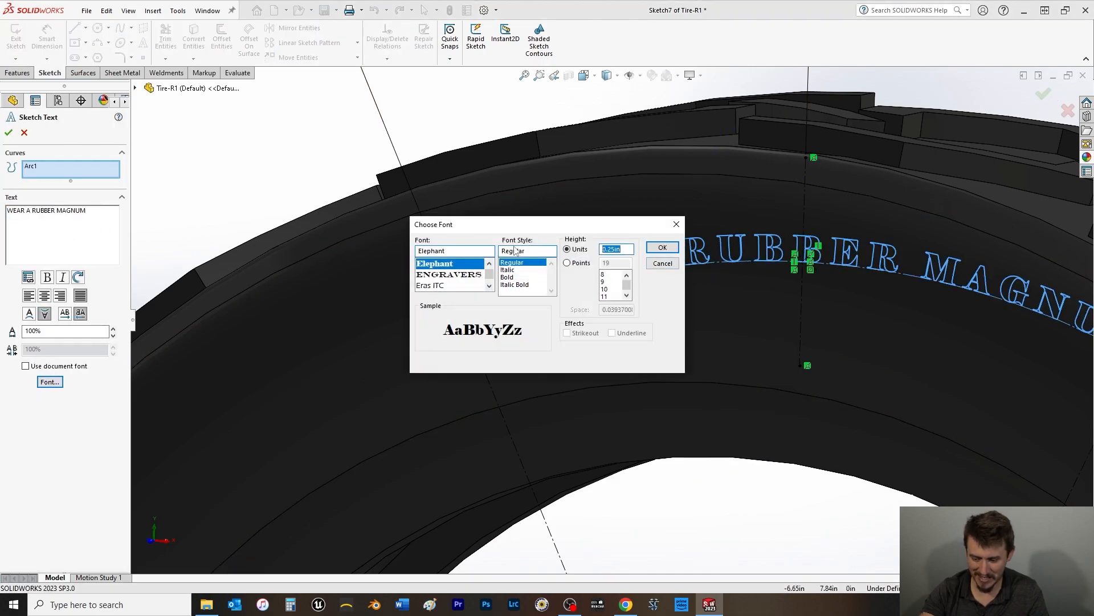
text(.375)
key(Return)
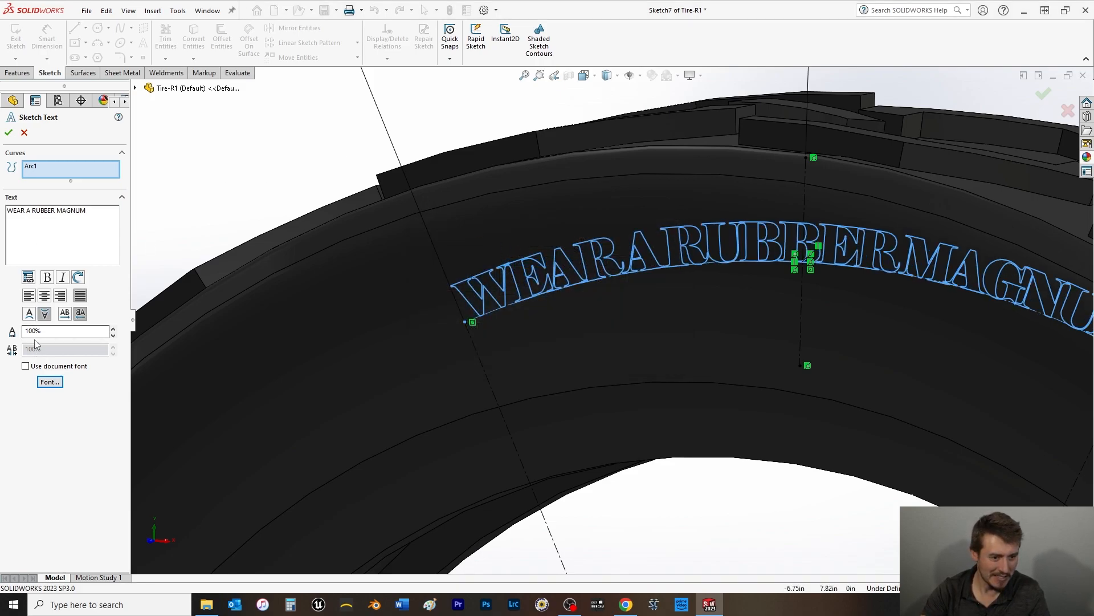
Step: Set the font height of the sketch text to 0.28 in, accept the text, and exit the sketch to rebuild the wrap
click(48, 382)
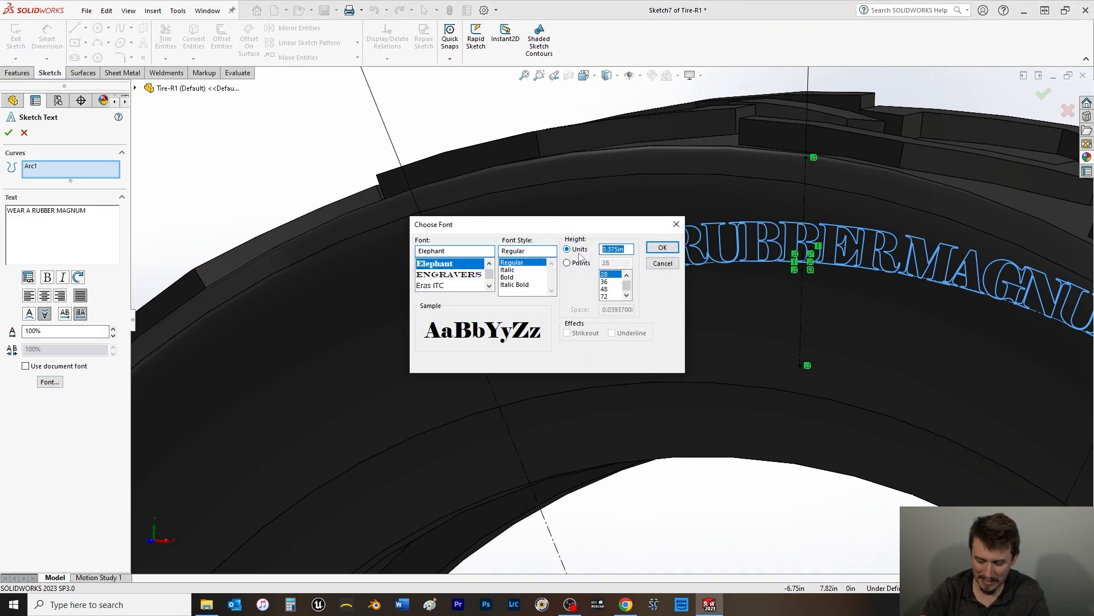
text(.28)
key(Return)
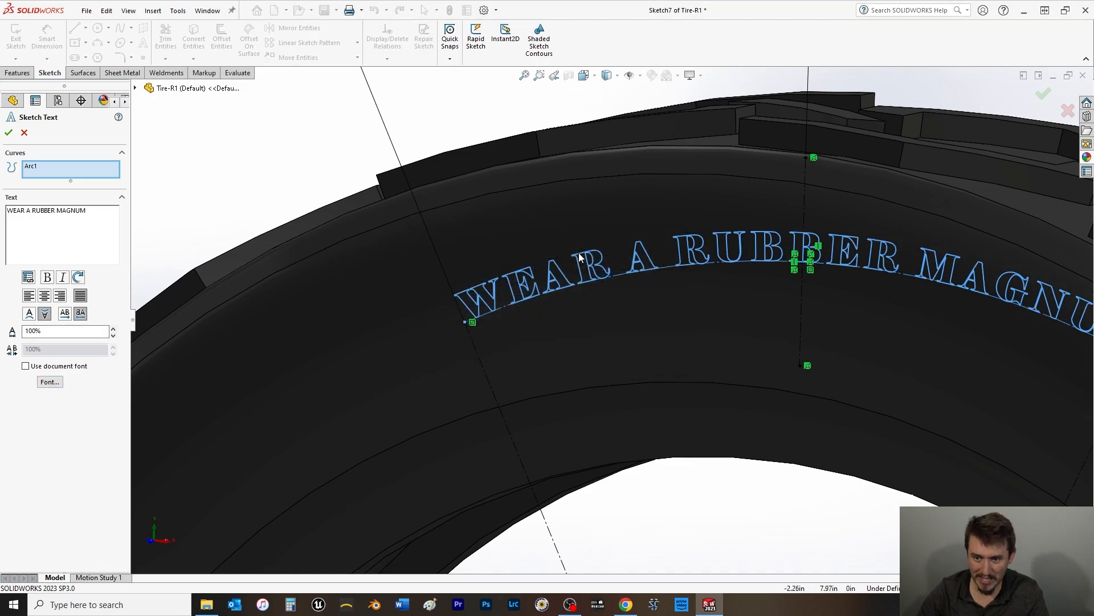
click(8, 133)
click(16, 39)
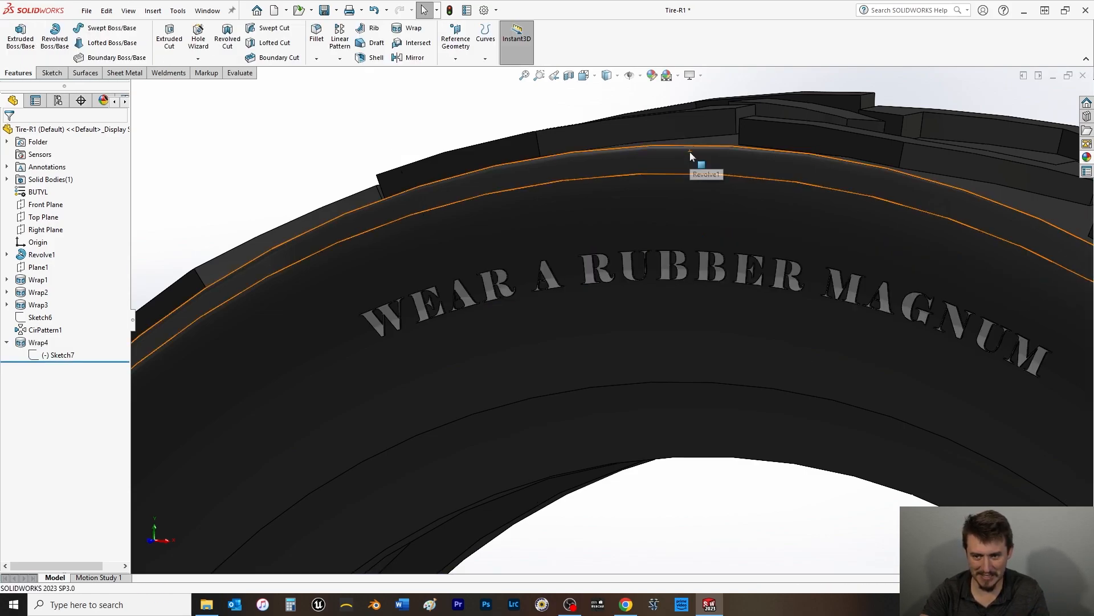
Step: Orient the tire to the Front view and reopen the wrap's sketch with its "WEAR A RUBBER MAGNUM" text for editing
scroll(696, 351, up, 5)
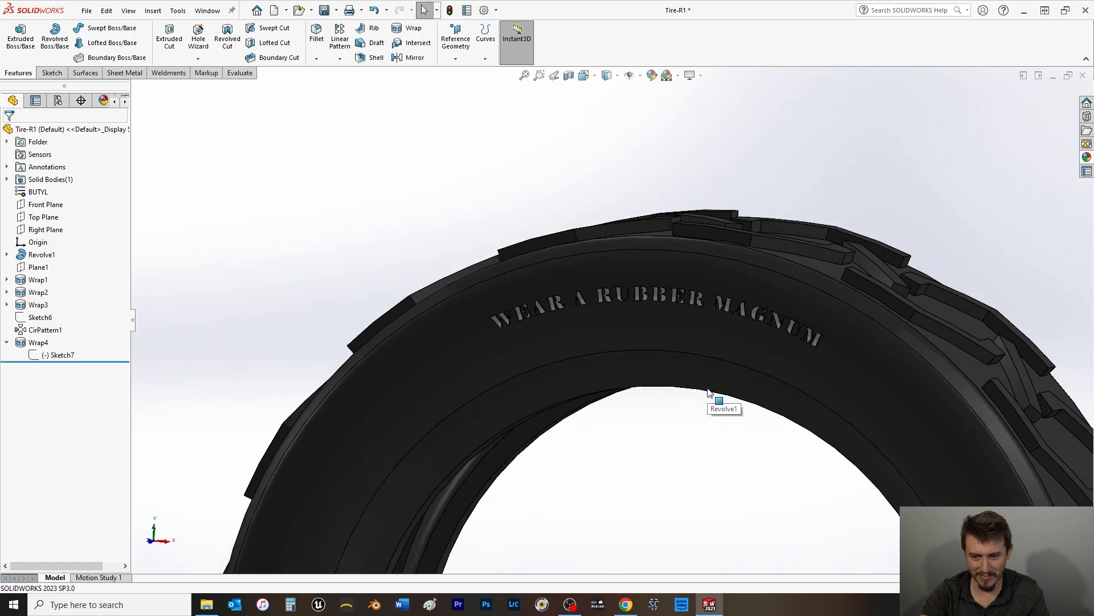
key(space)
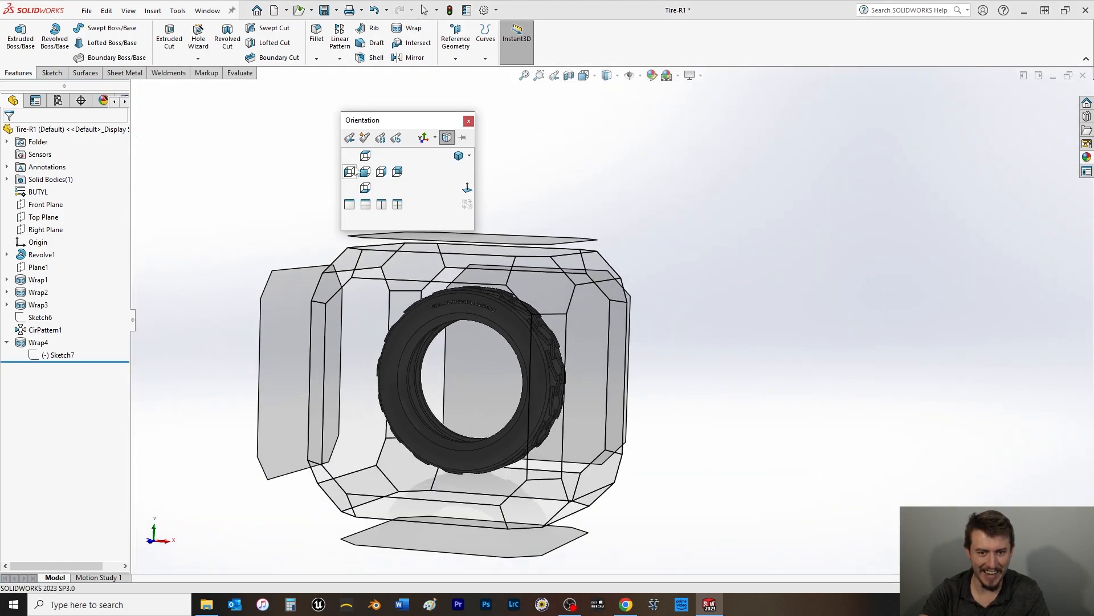
click(365, 171)
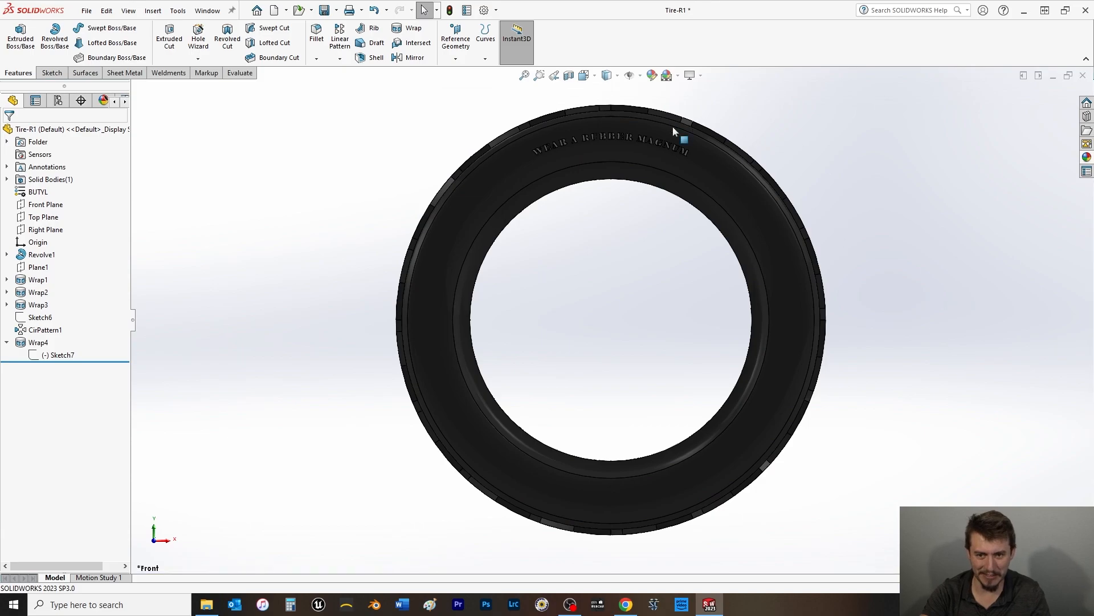
scroll(627, 203, down, 3)
scroll(597, 191, down, 4)
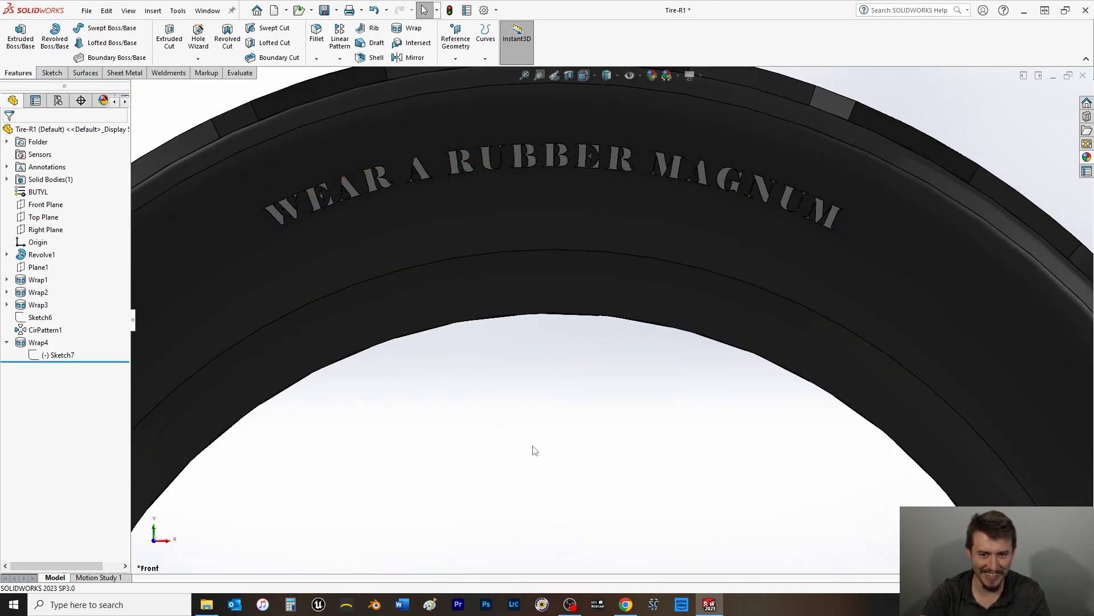
click(53, 357)
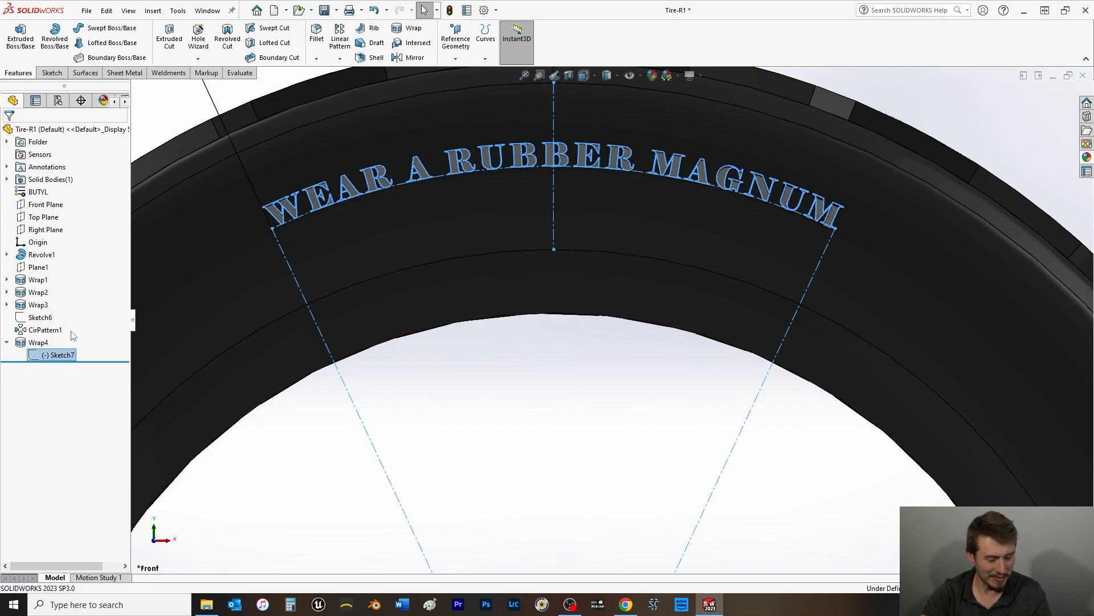
click(72, 335)
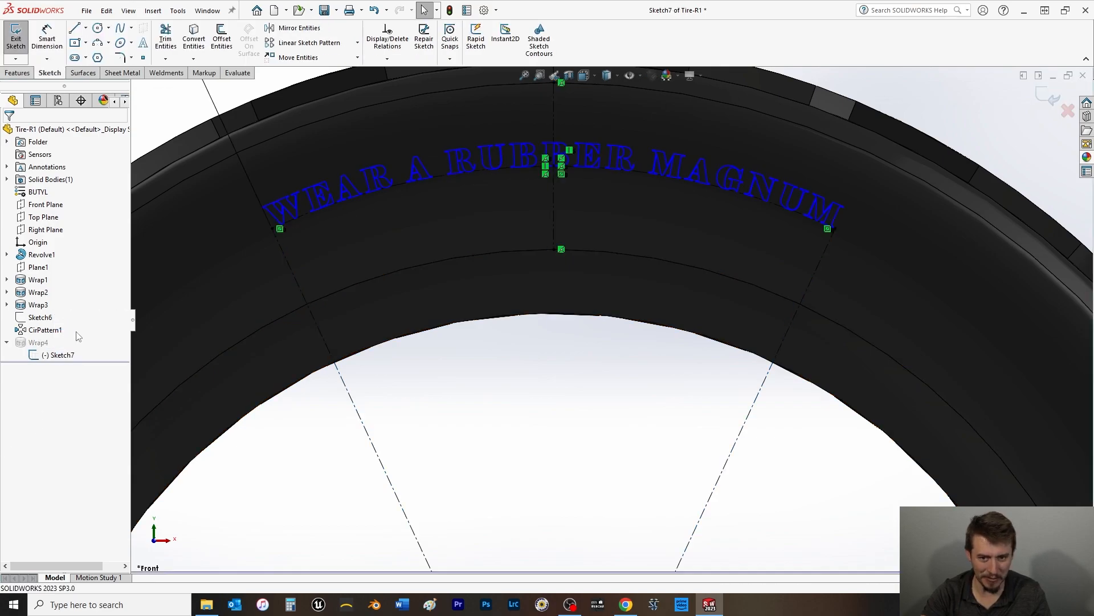
double_click(311, 200)
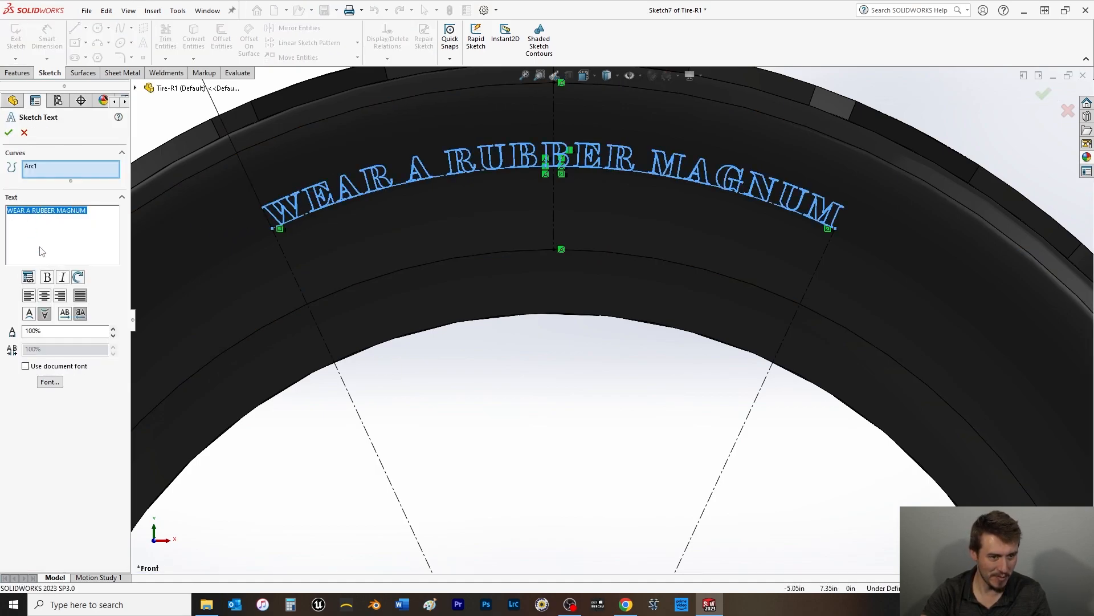
Step: Change the sketch text's font to the heavy Gill Sans typeface, accept it, and exit the sketch to rebuild the wrap
click(50, 381)
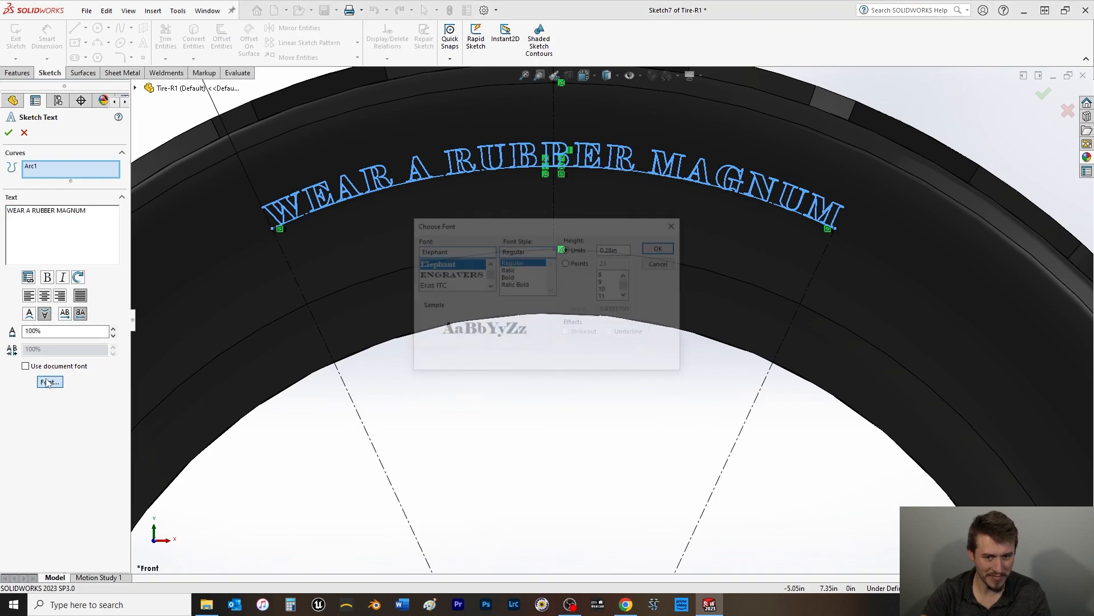
scroll(432, 276, down, 3)
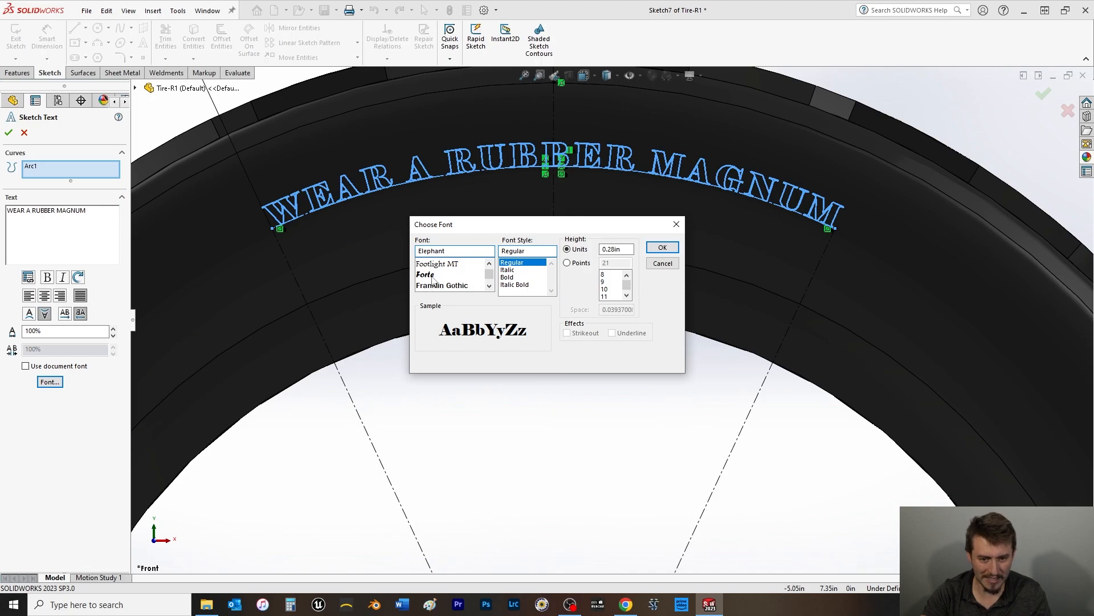
click(433, 276)
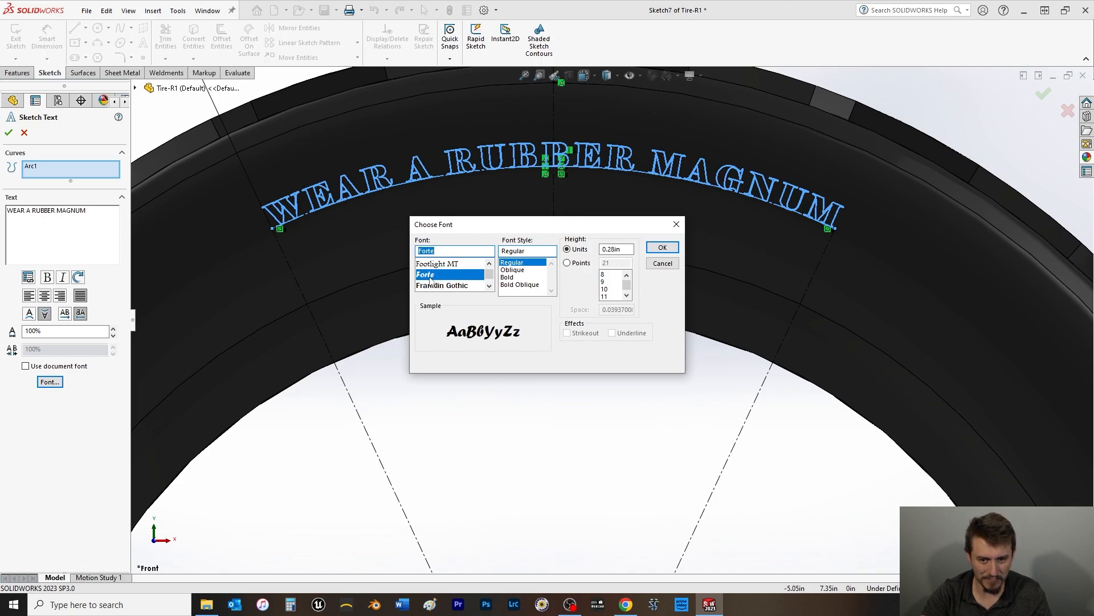
scroll(430, 280, down, 3)
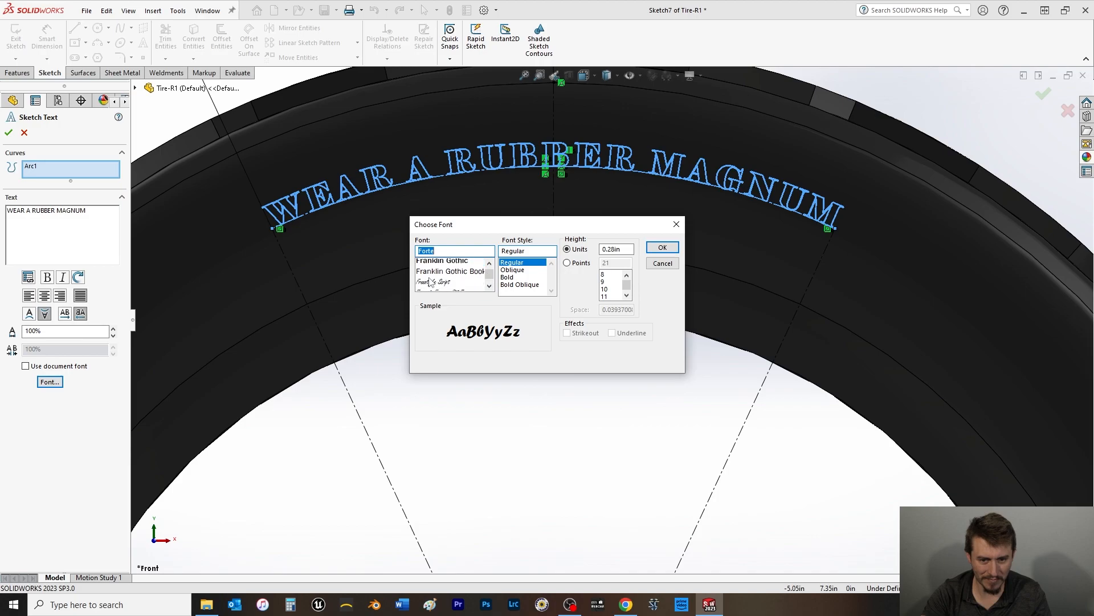
scroll(430, 279, down, 5)
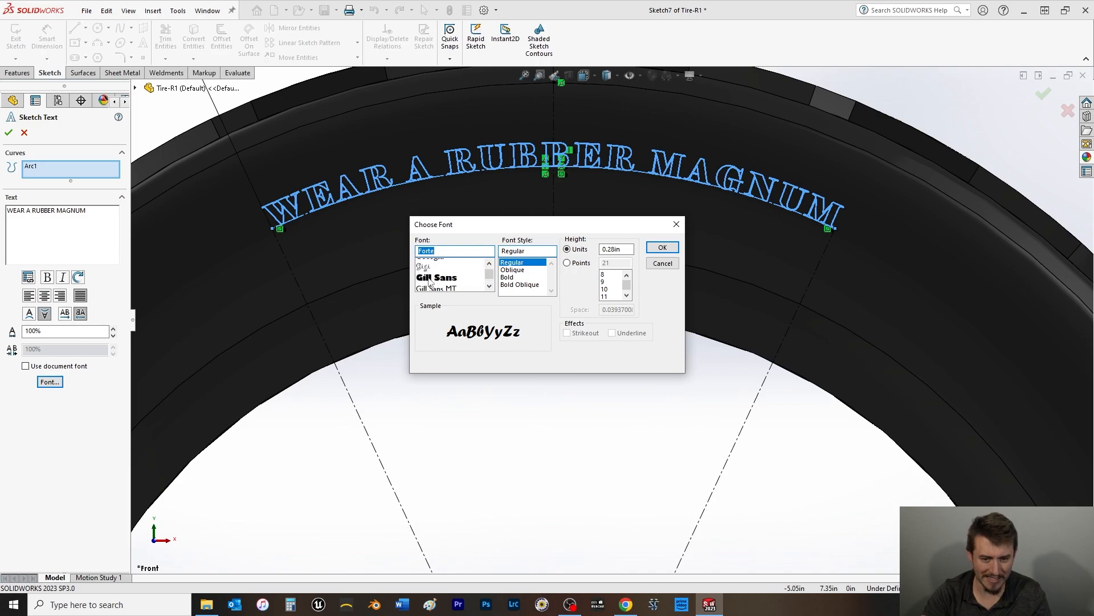
scroll(429, 280, up, 2)
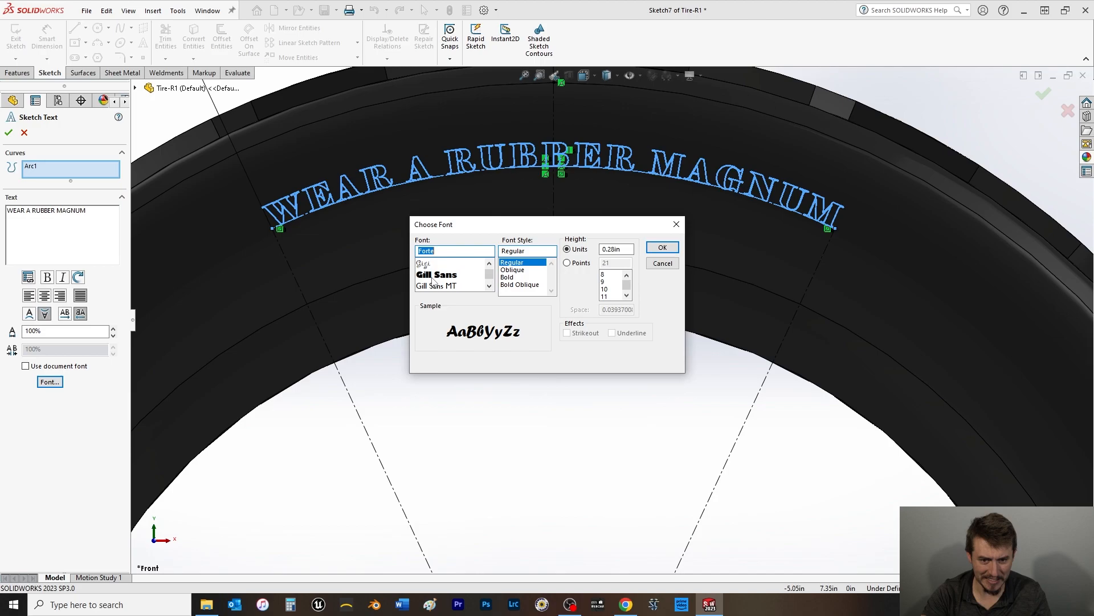
click(432, 276)
click(658, 247)
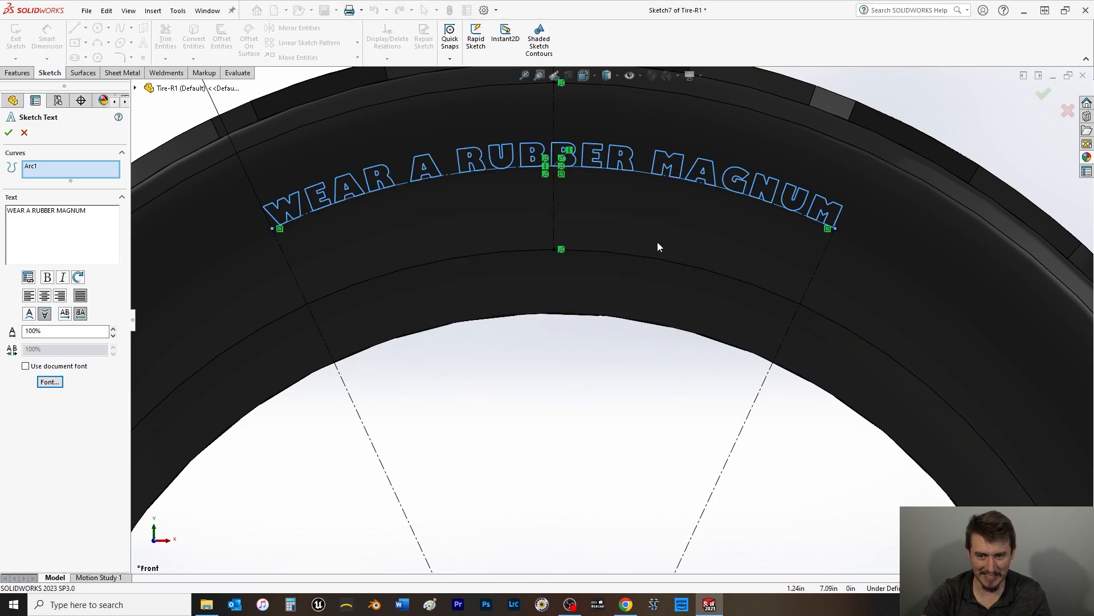
click(8, 132)
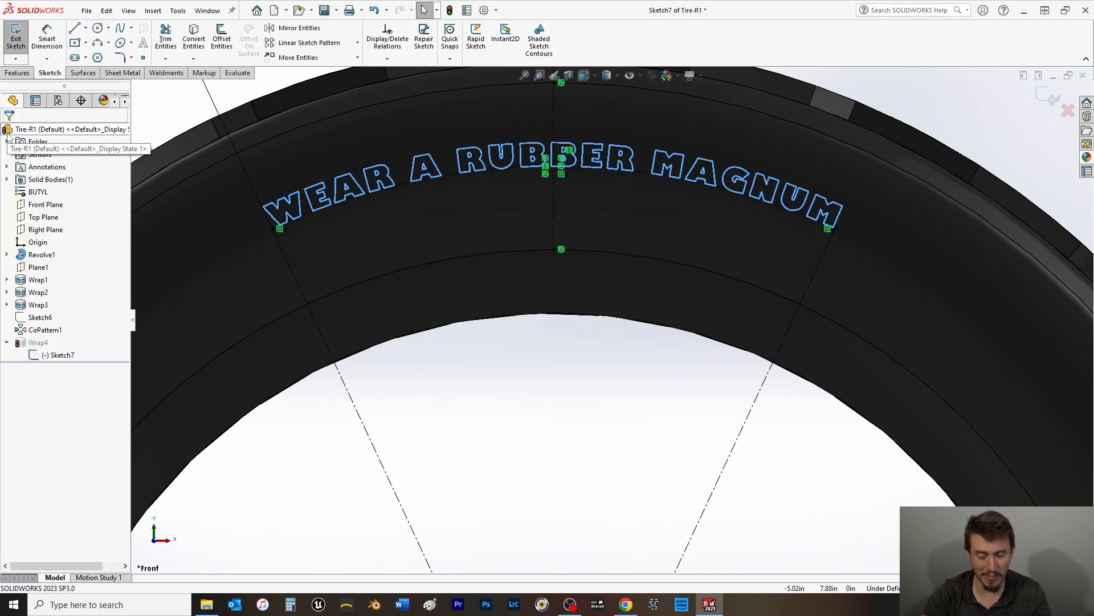
click(16, 40)
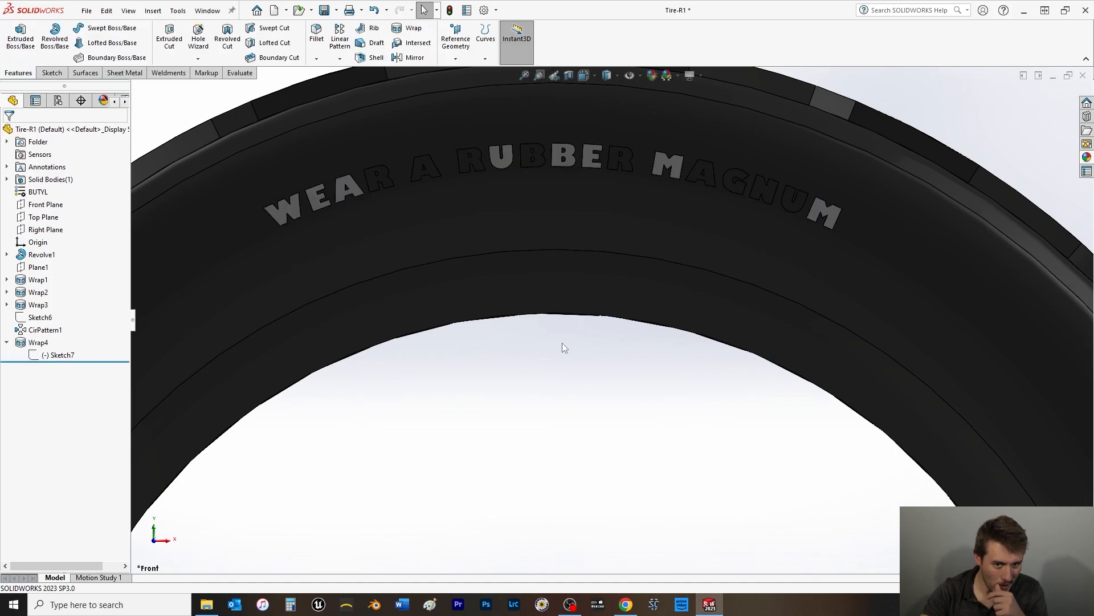
Step: Edit the face appearance of the R in "WEAR" and add the single "A" and the first R and first B of "RUBBER"
right_click(384, 183)
click(475, 145)
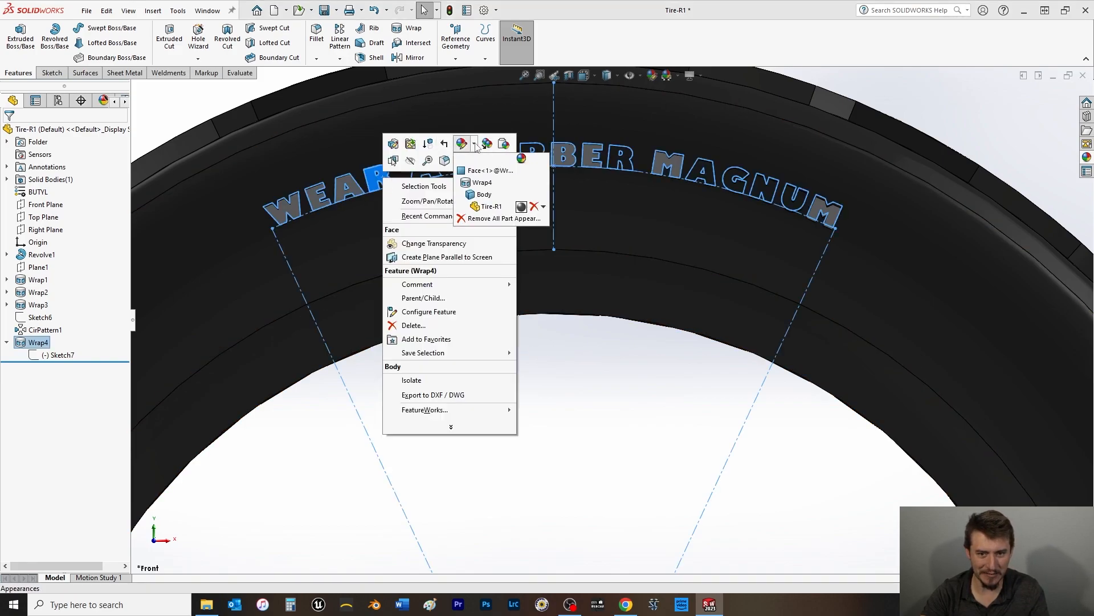
click(472, 171)
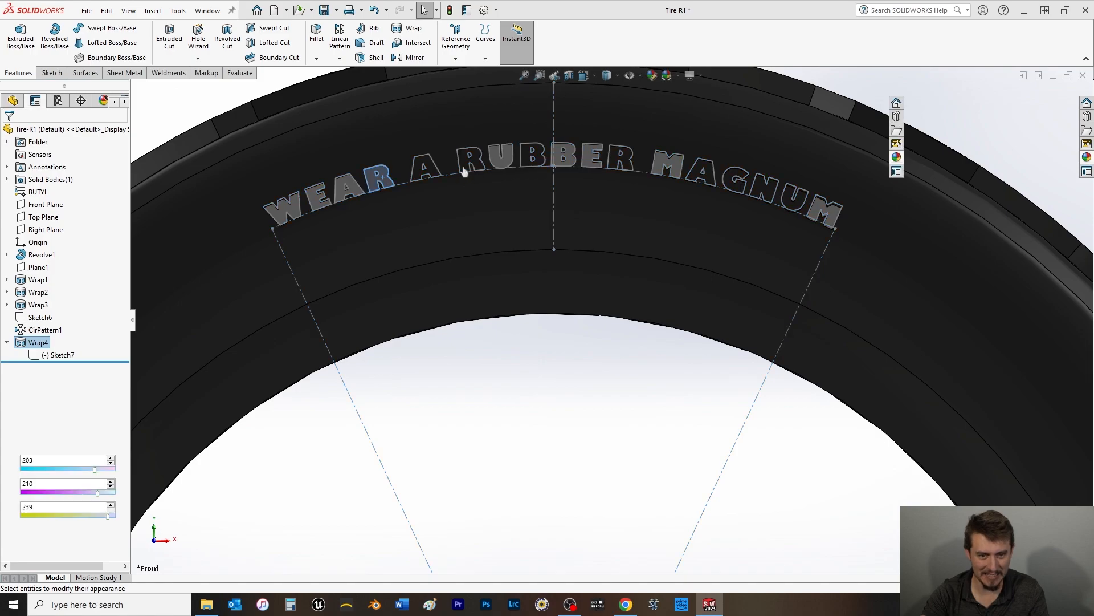
click(431, 167)
click(477, 162)
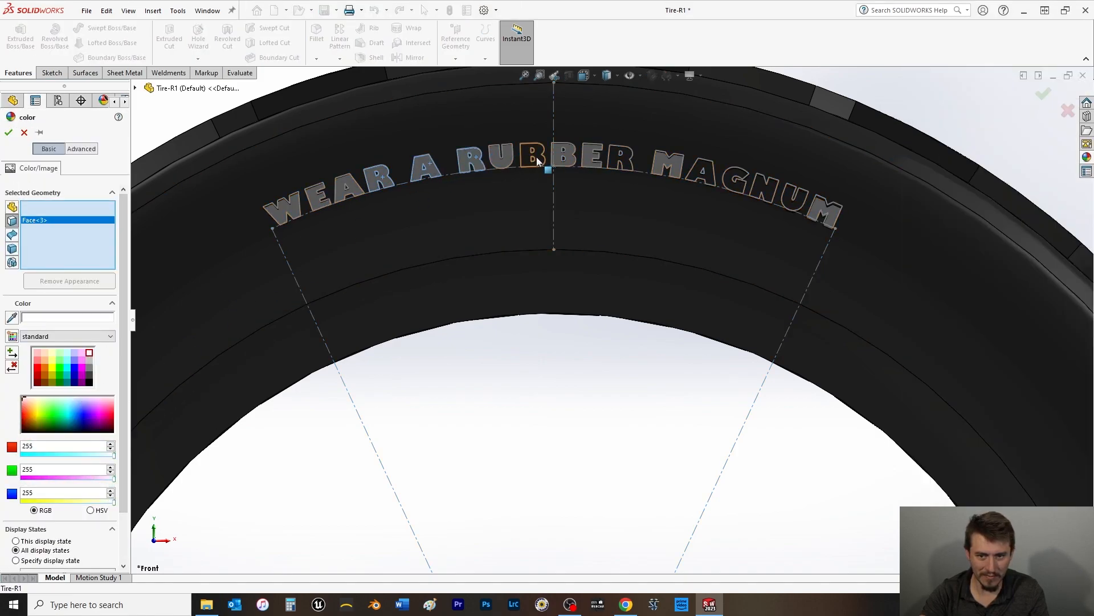
click(533, 157)
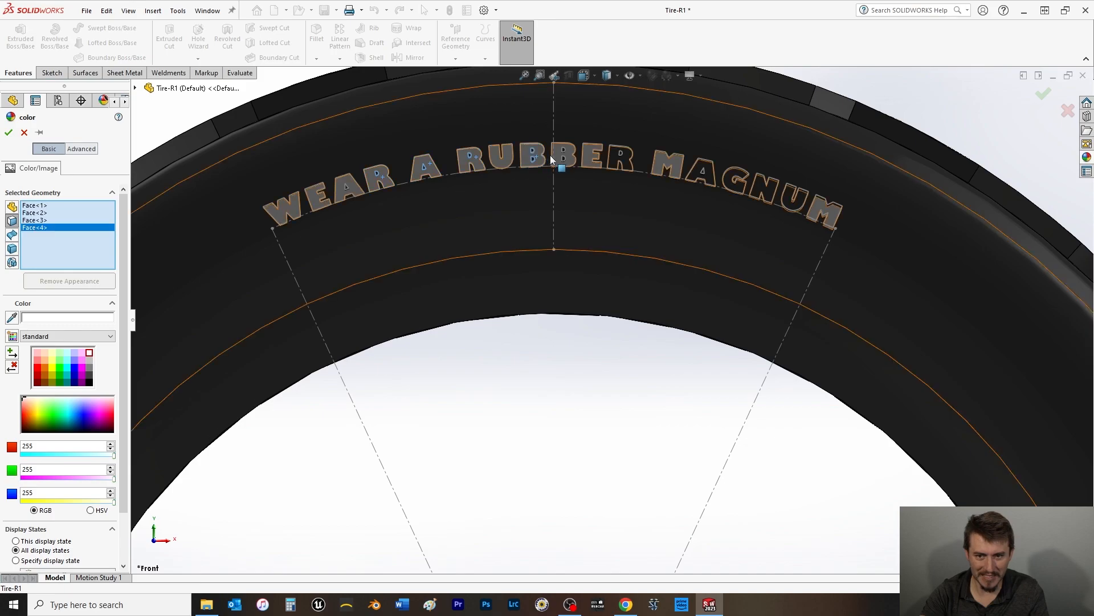
Step: Add the last R of "RUBBER" and the A, G, N and U of "MAGNUM" to the selection and apply the white color
click(622, 161)
click(704, 174)
click(737, 191)
click(768, 192)
click(803, 206)
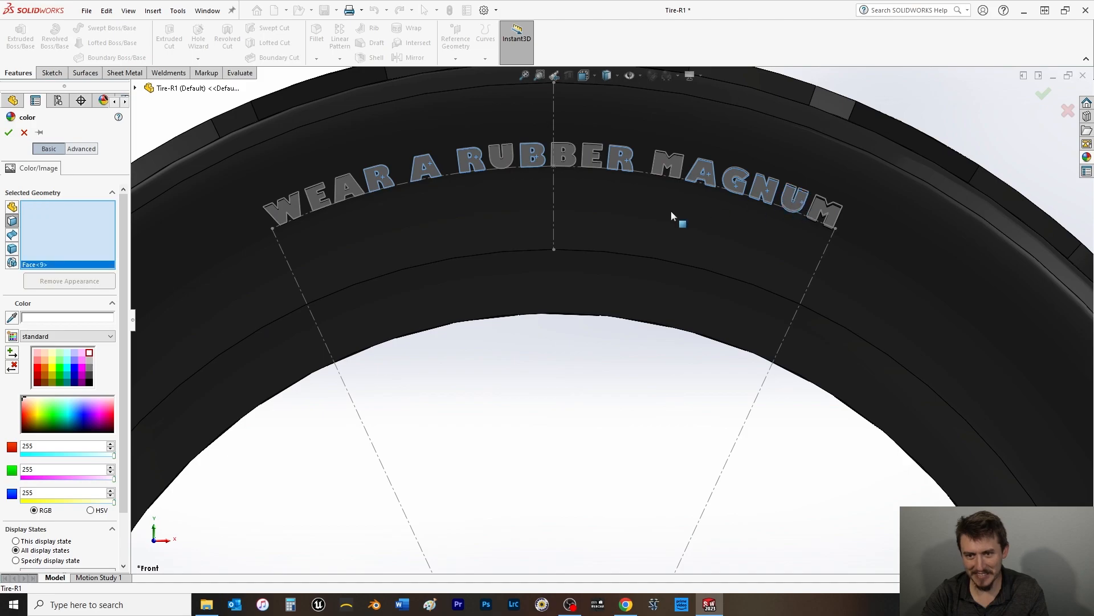
click(8, 132)
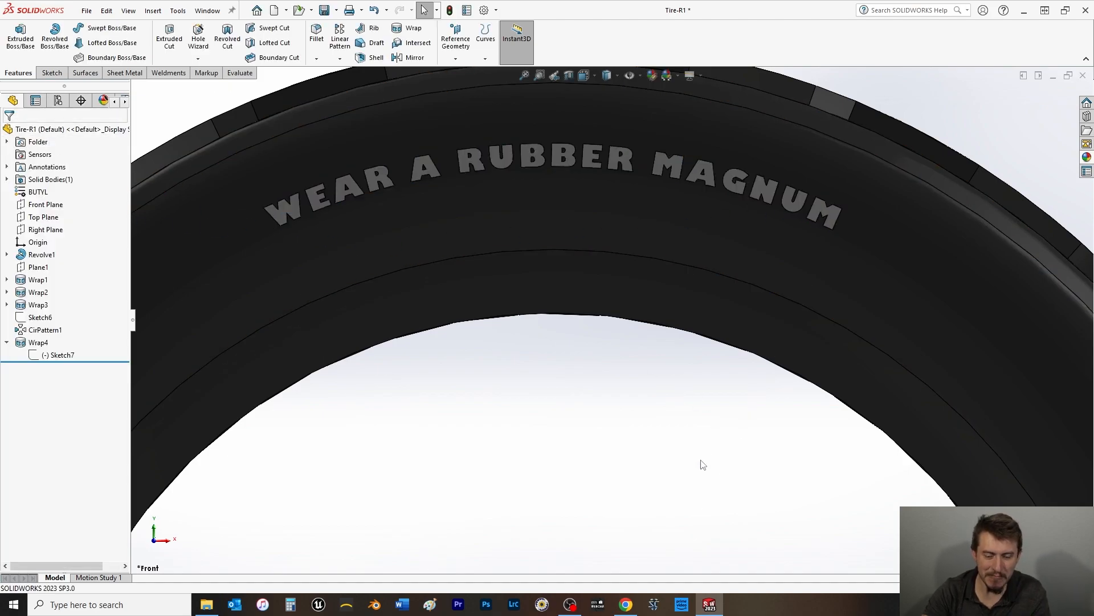
scroll(661, 472, up, 3)
middle_drag(664, 471, 643, 482)
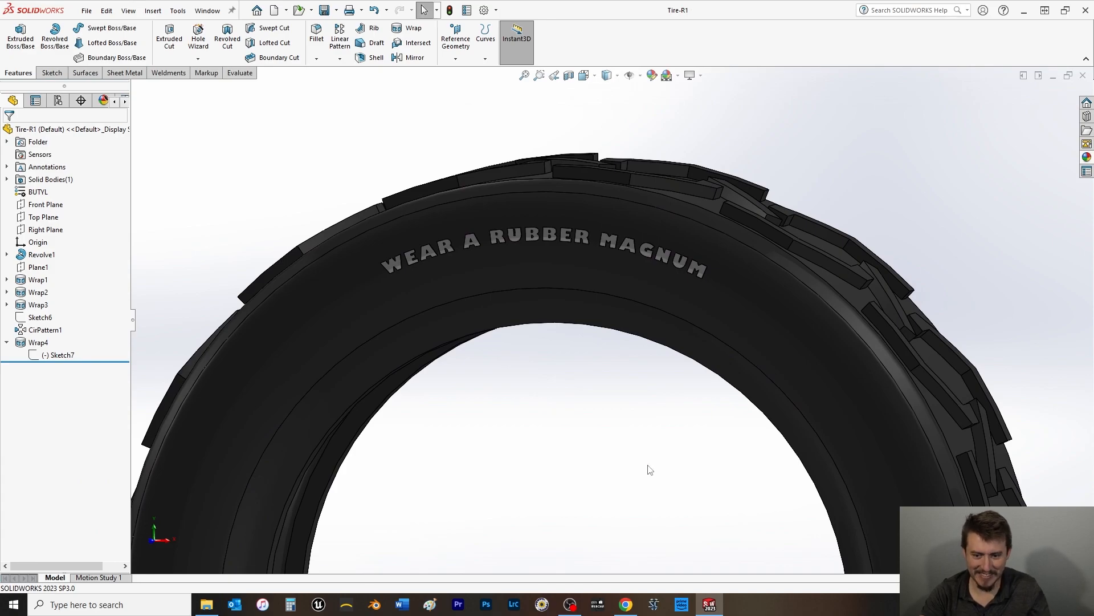
Step: Orient the tire to the Isometric view and examine the white "WEAR A RUBBER MAGNUM" sidewall lettering and the tread as a whole
key(space)
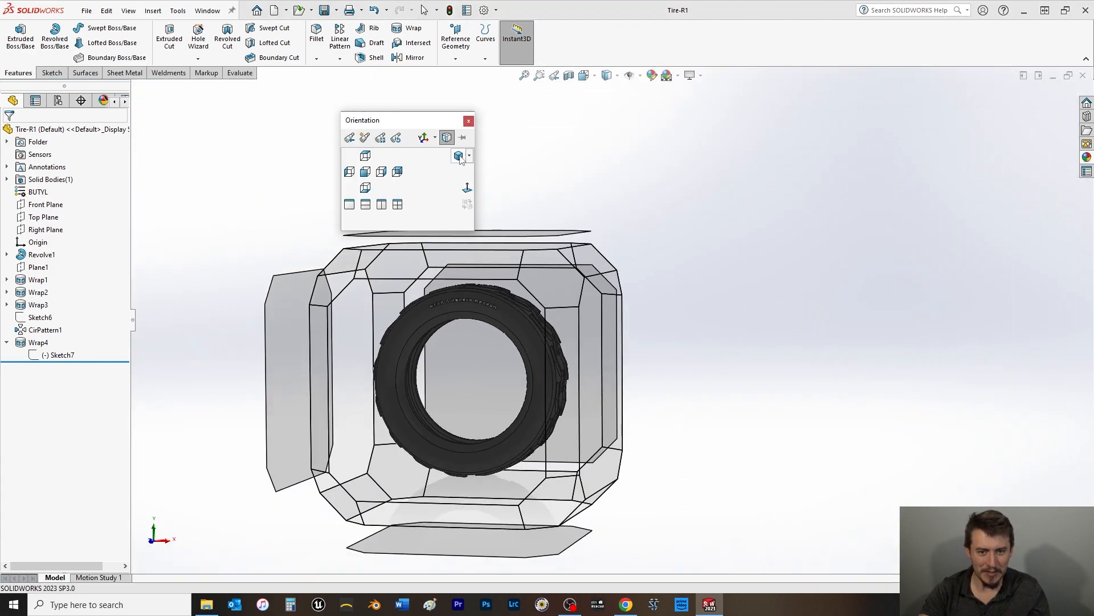
key(ctrl+7)
scroll(550, 241, down, 5)
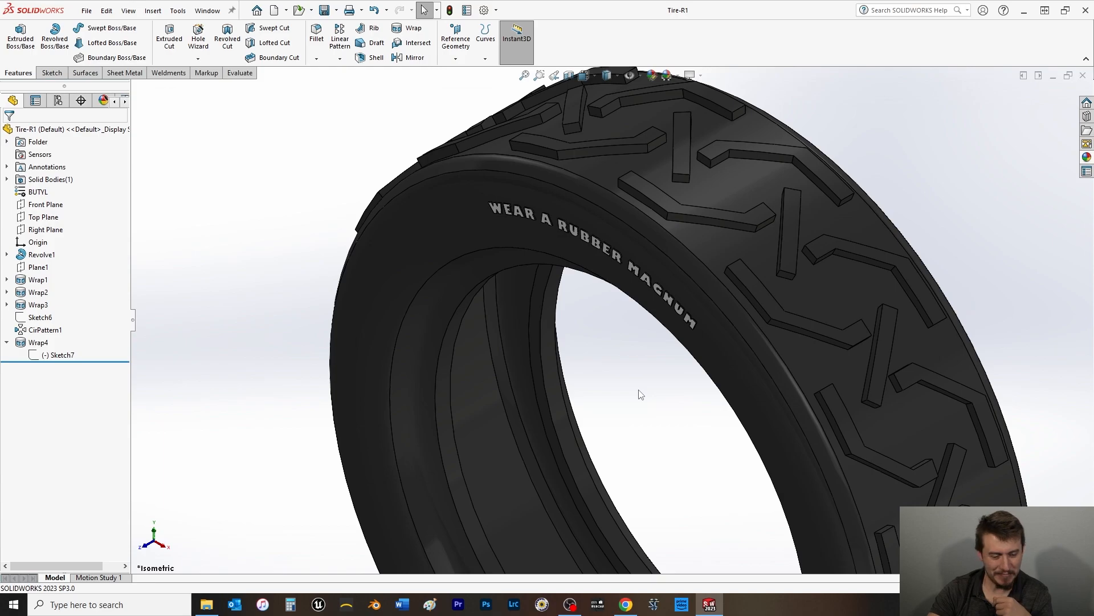
scroll(640, 393, down, 5)
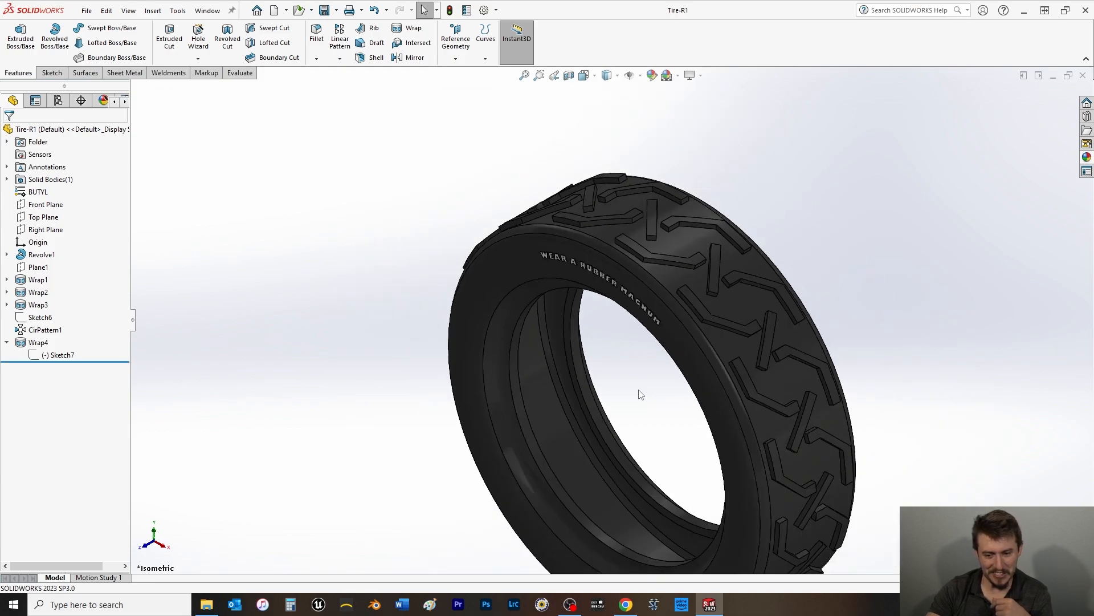
scroll(641, 393, down, 3)
scroll(641, 393, up, 2)
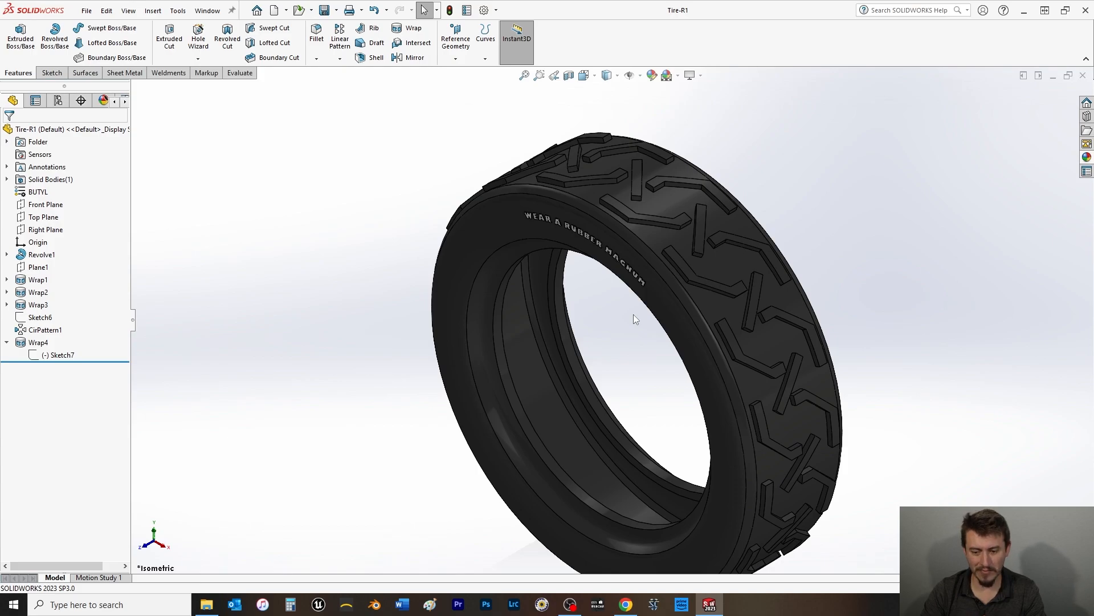
scroll(601, 319, up, 3)
scroll(672, 396, down, 2)
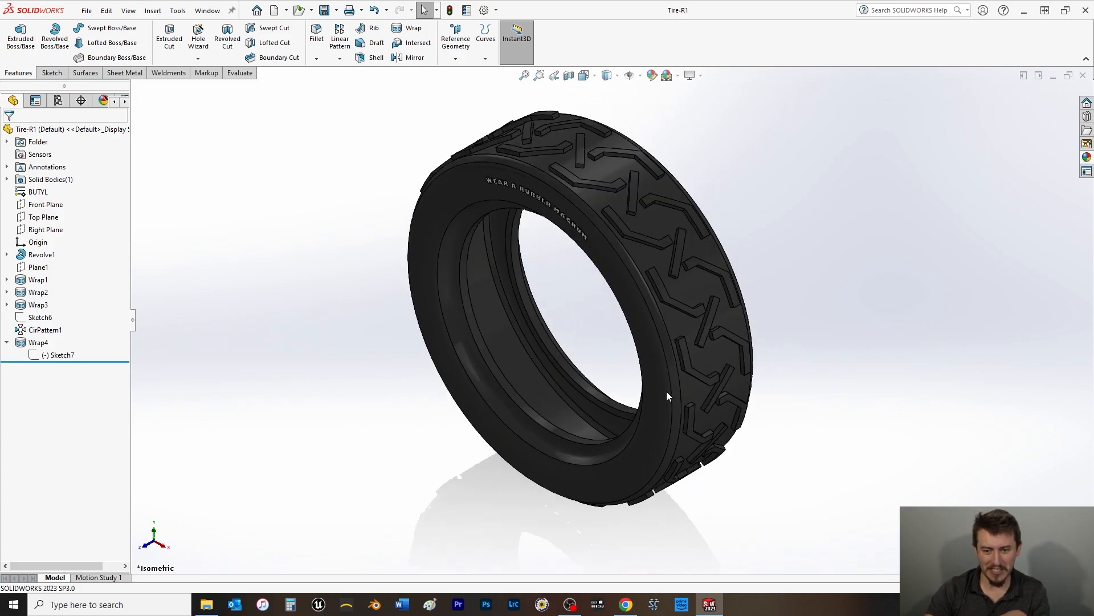
scroll(525, 212, up, 1)
scroll(606, 352, down, 1)
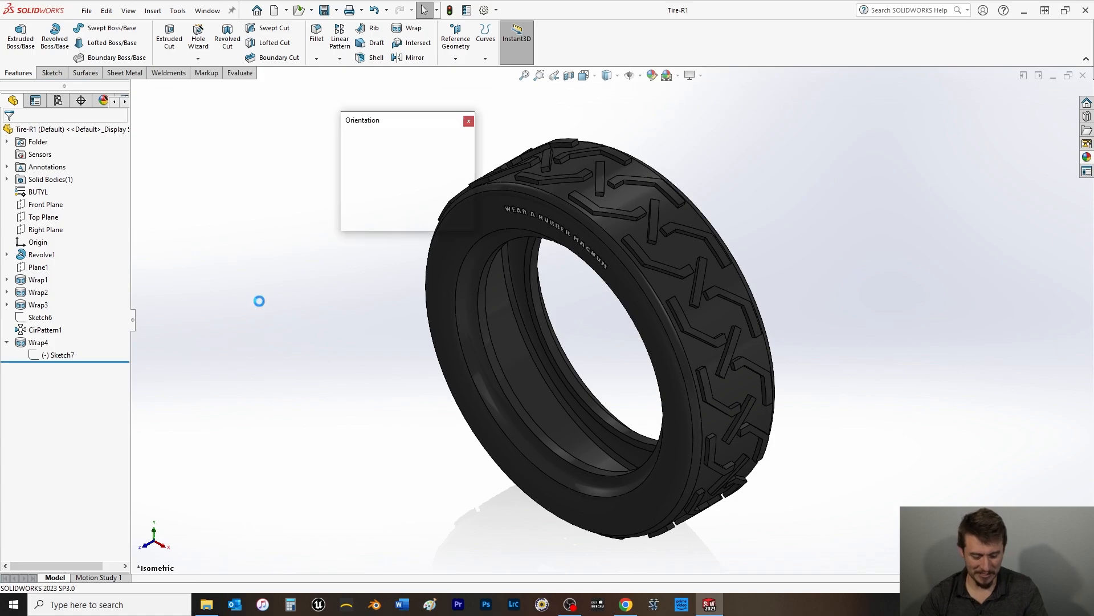
key(space)
click(459, 158)
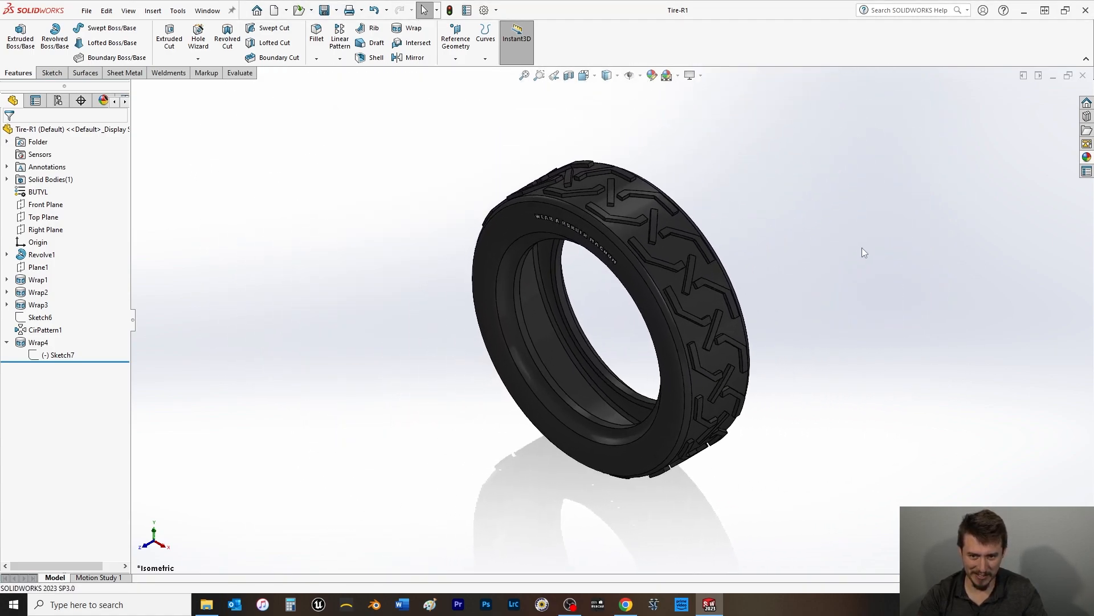